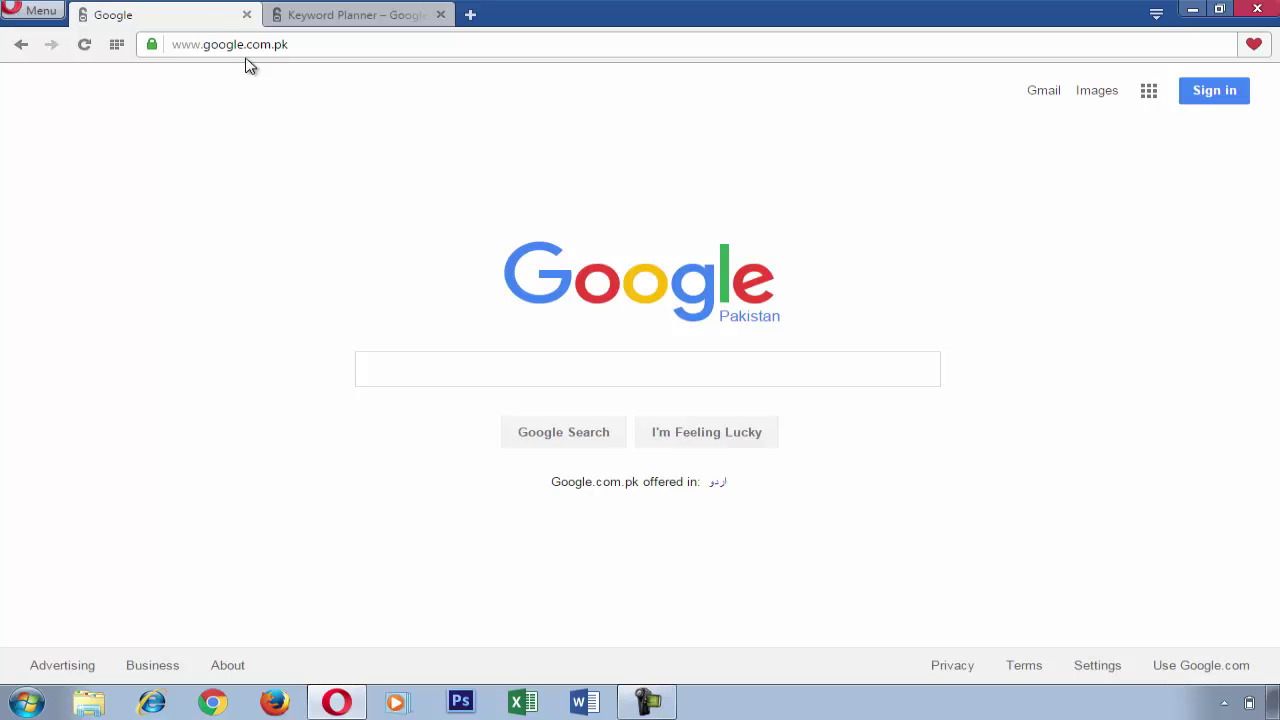
left_click(419, 374)
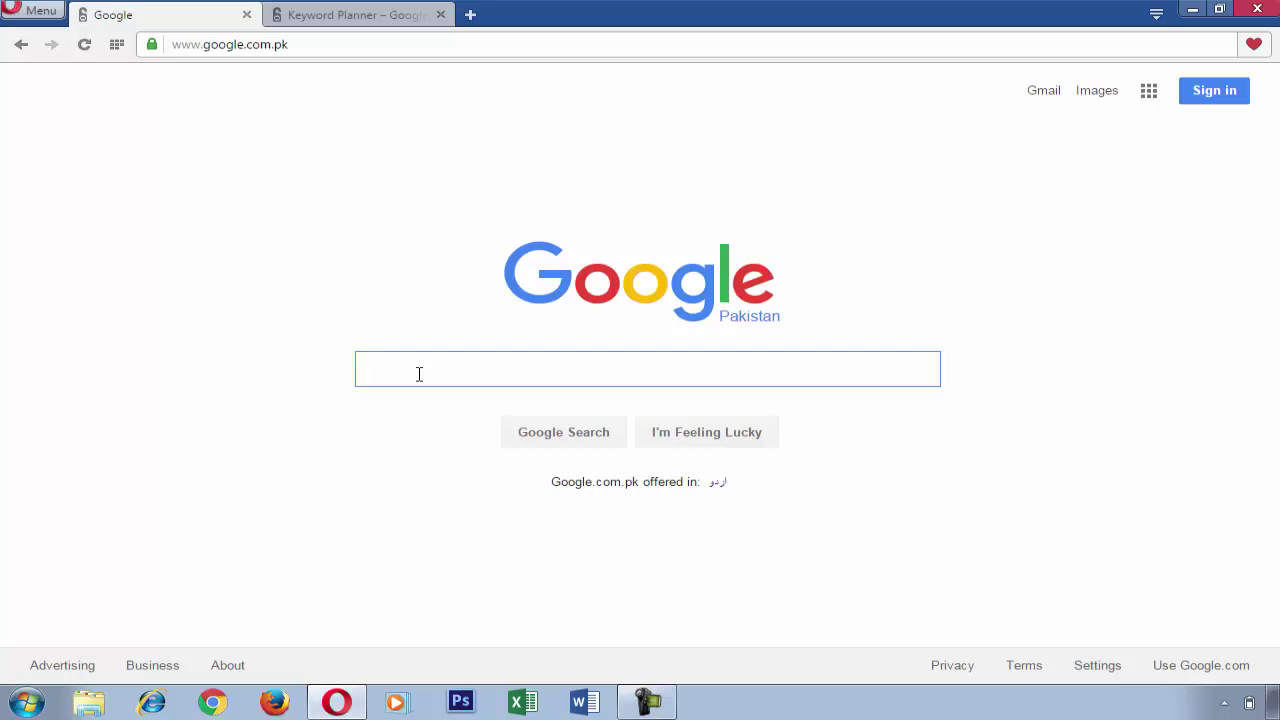
type("fashion")
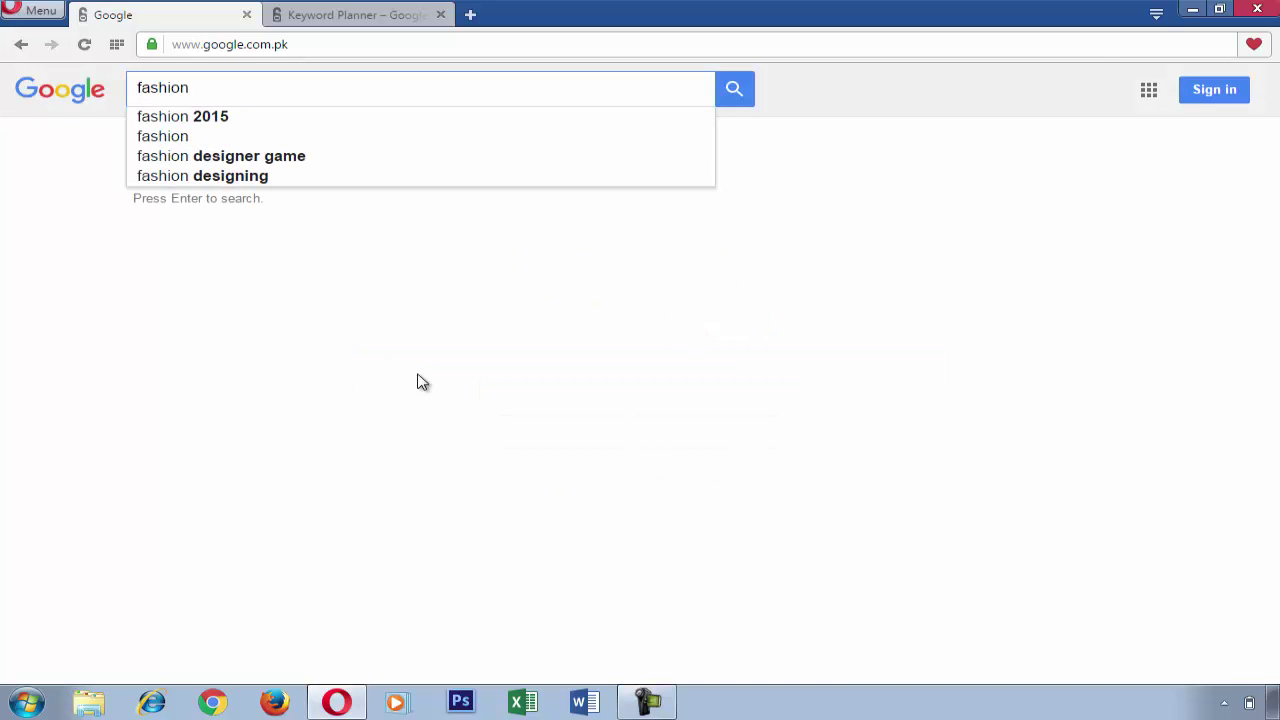
key("ctrl+a")
key("BackSpace")
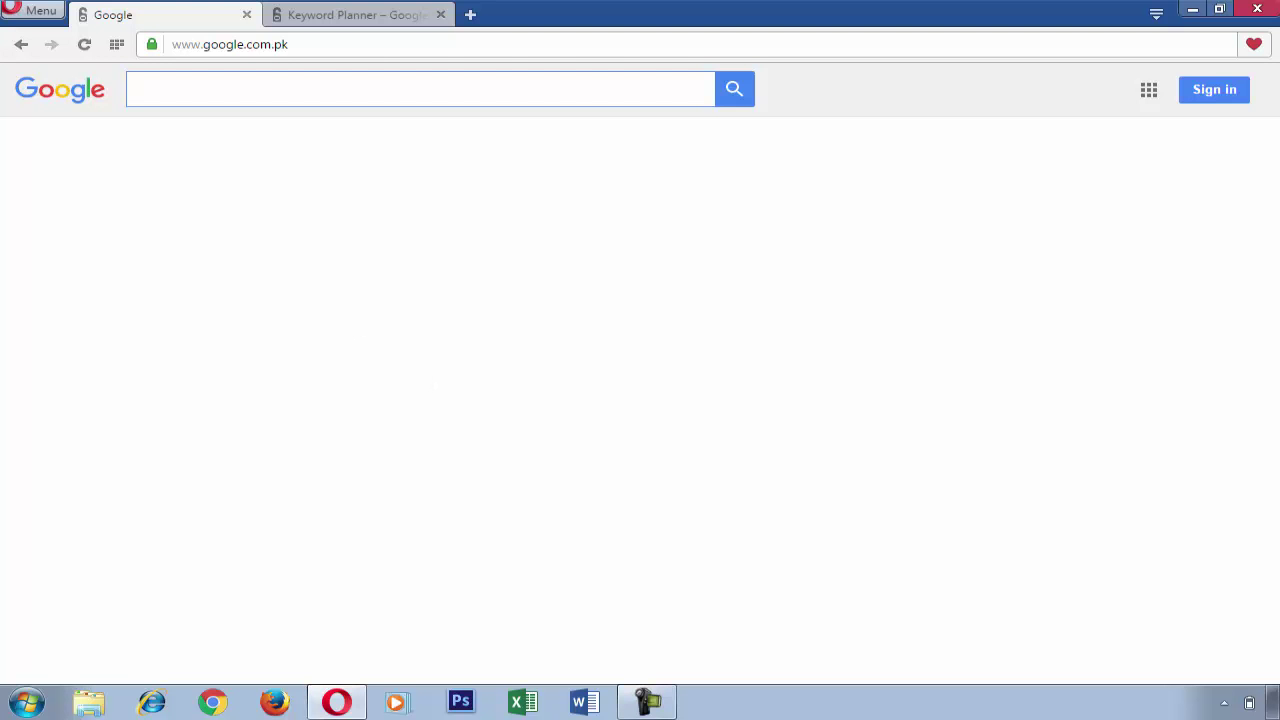
Switch to Keyword Planner and start a search for new keywords with "fashion" as the product or service
left_click(308, 16)
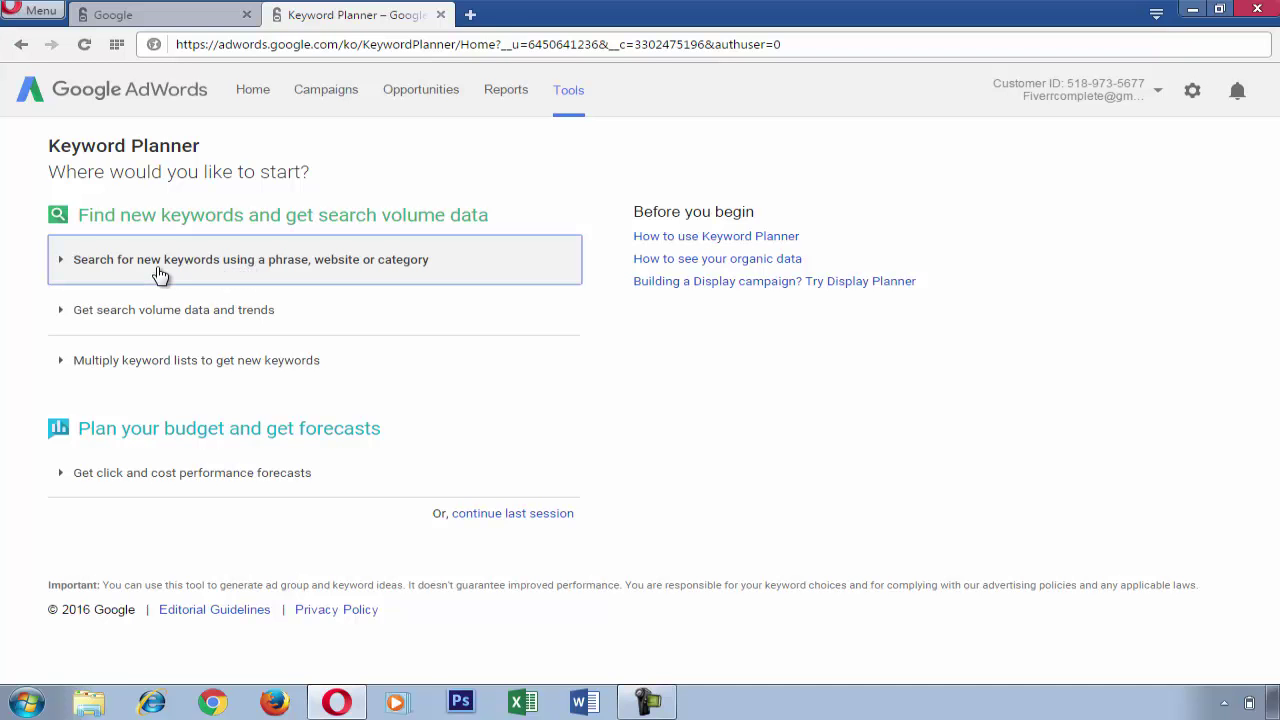
left_click(293, 278)
left_click(242, 349)
type("fashion")
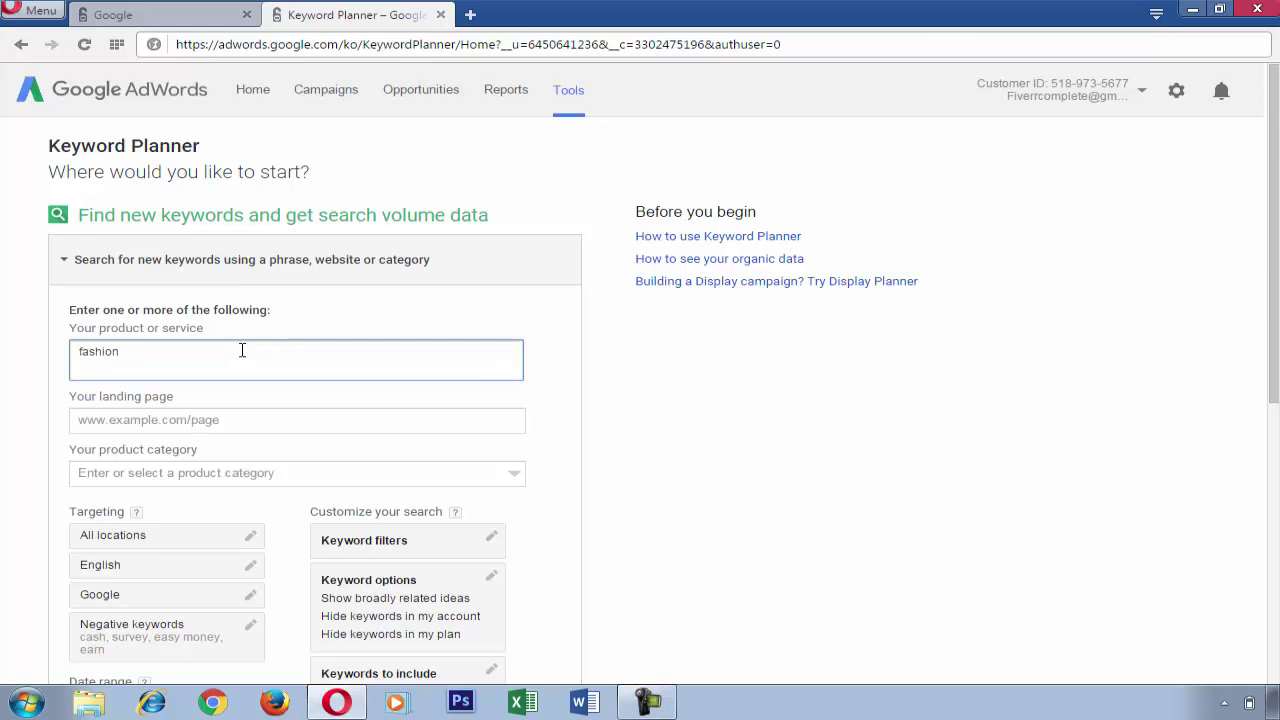
Save keyword filters requiring at least 5000 average monthly searches and Low competition
scroll(242, 350, "down", 3)
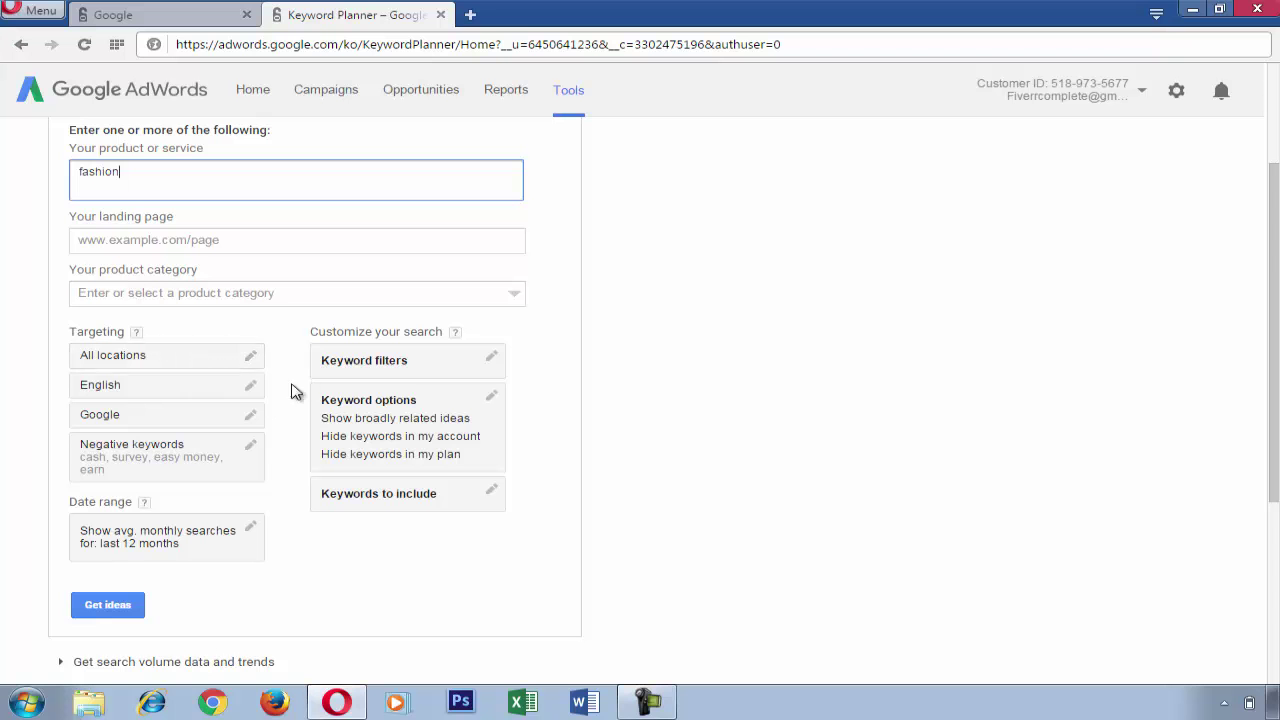
left_click(356, 367)
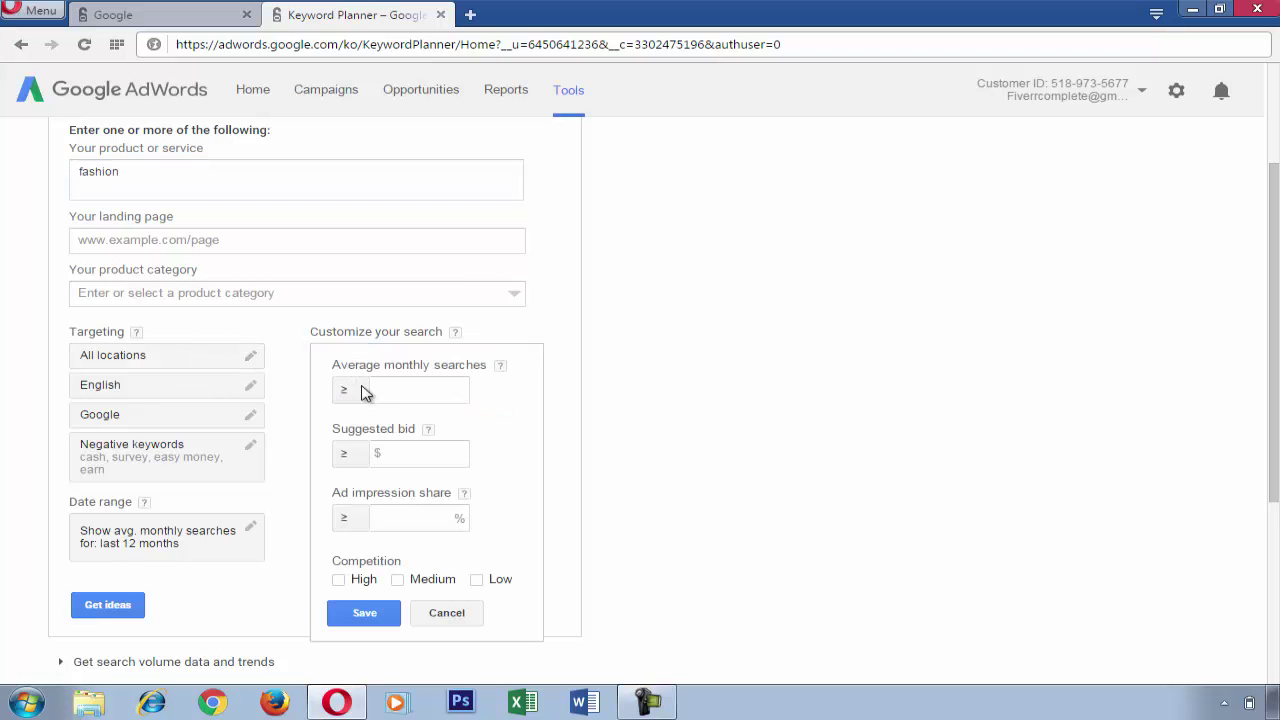
type("5000")
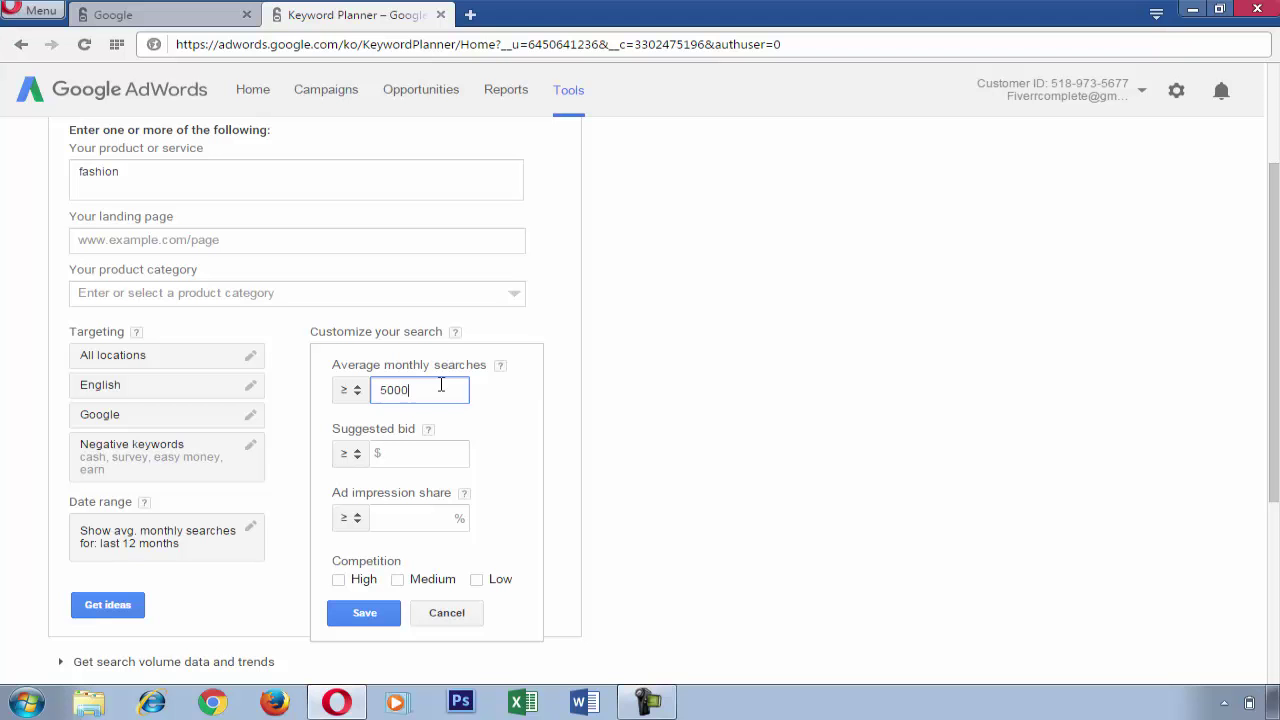
left_click(477, 580)
left_click(393, 608)
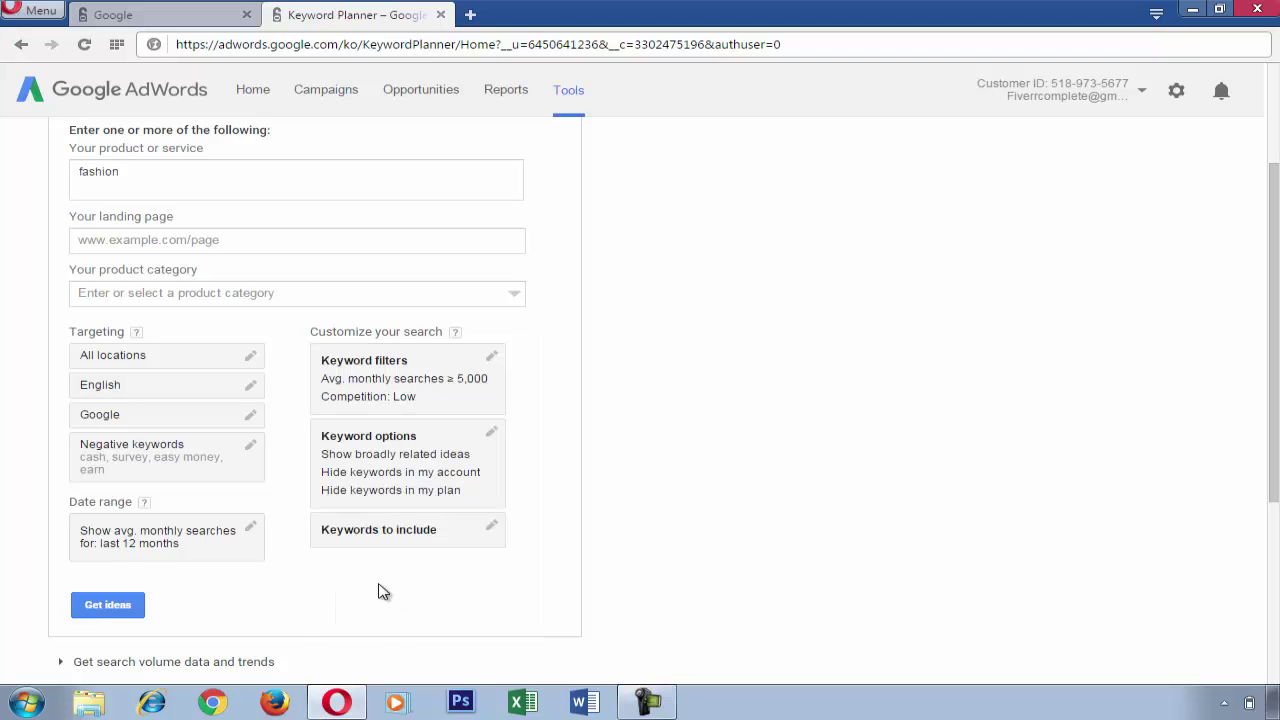
Get ideas for the fashion search and show the individual keyword ideas instead of the ad group ideas
left_click(115, 604)
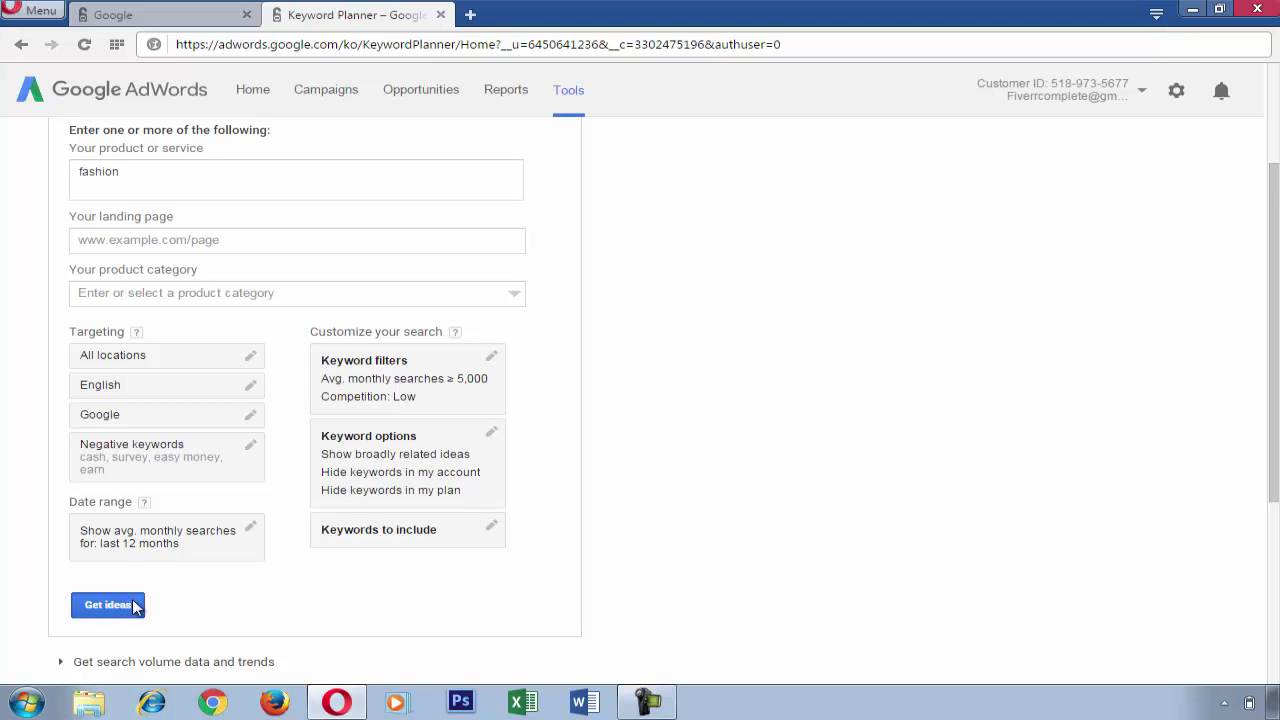
left_click(120, 606)
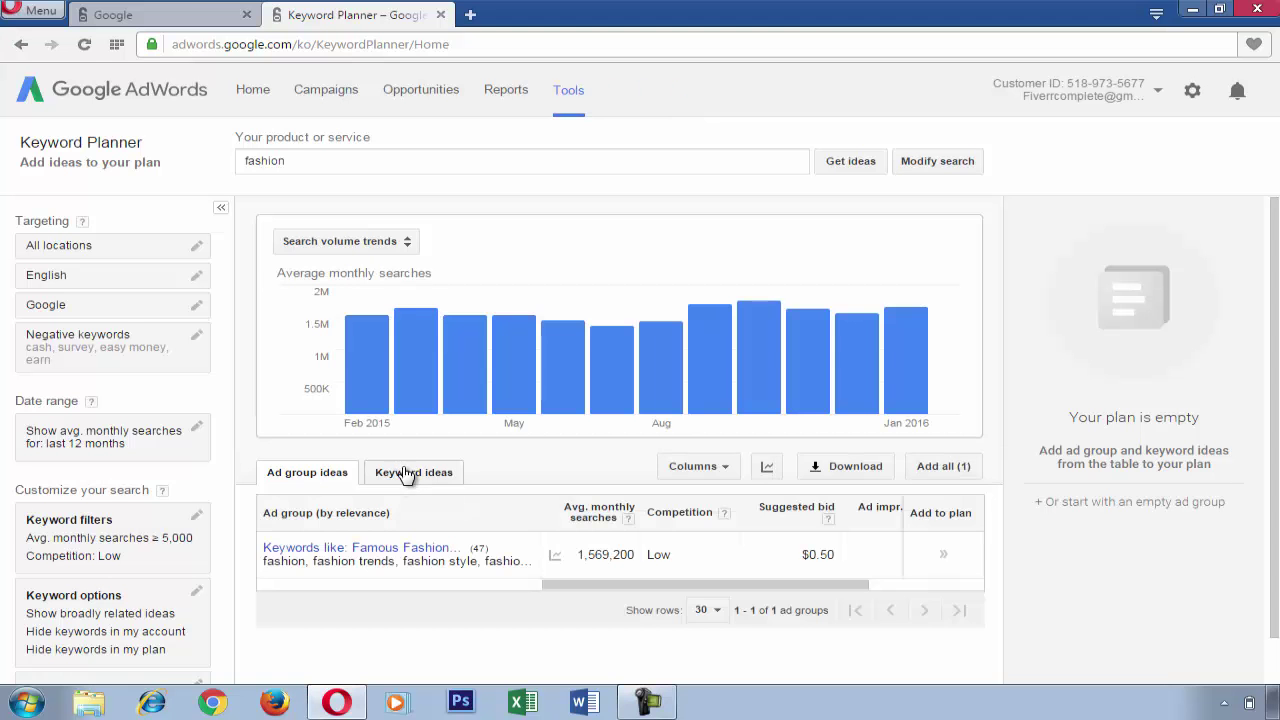
left_click(407, 474)
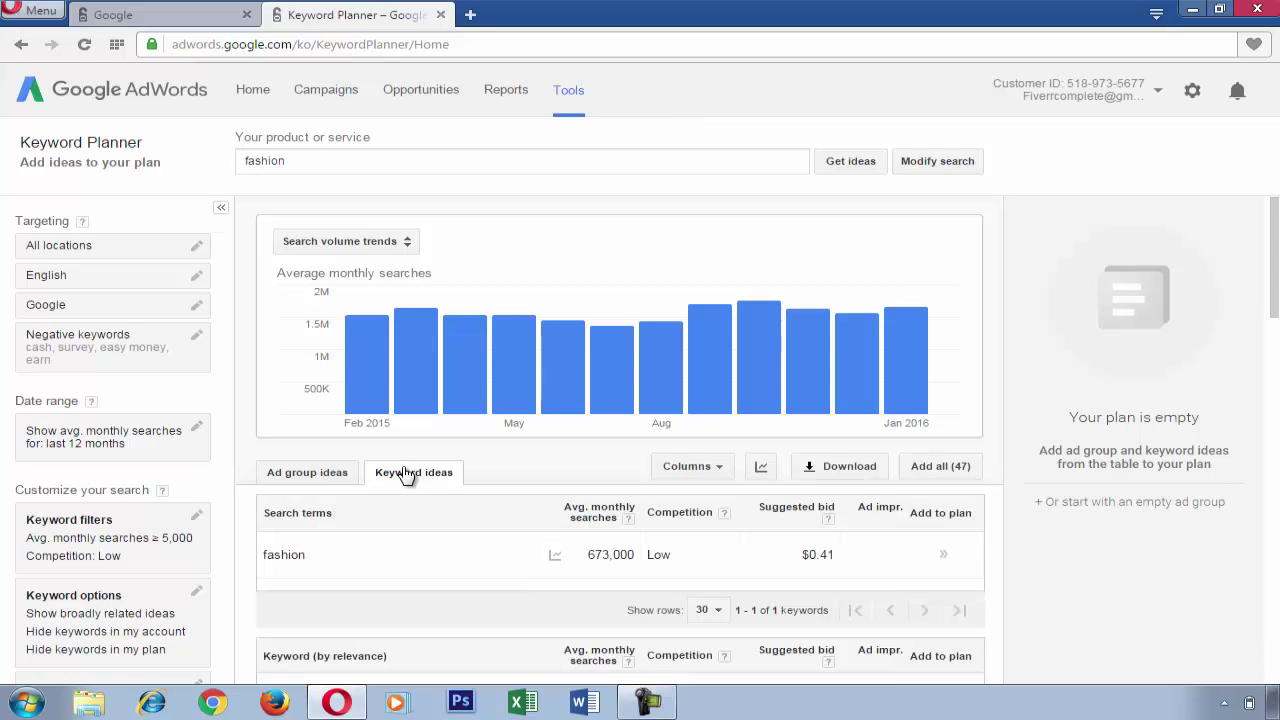
Sort the keyword ideas by average monthly searches, highest first, and look through them to the "fashion week" row
scroll(405, 475, "down", 3)
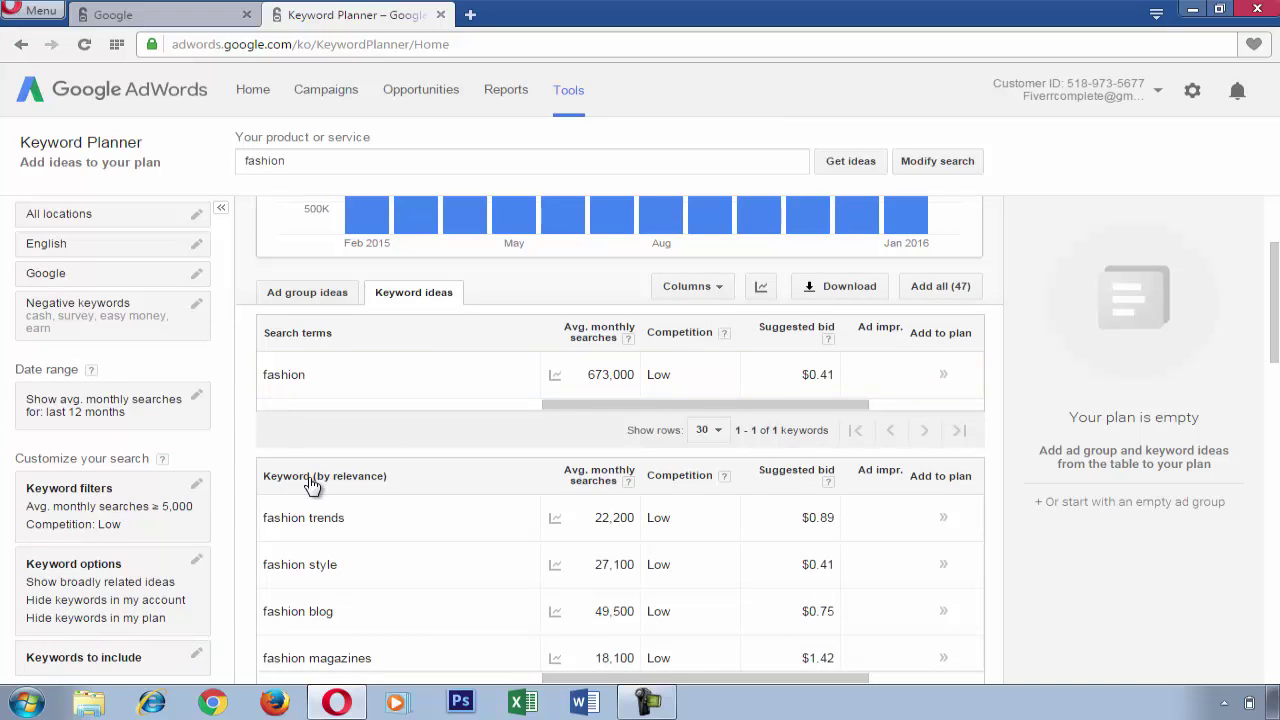
scroll(310, 480, "down", 1)
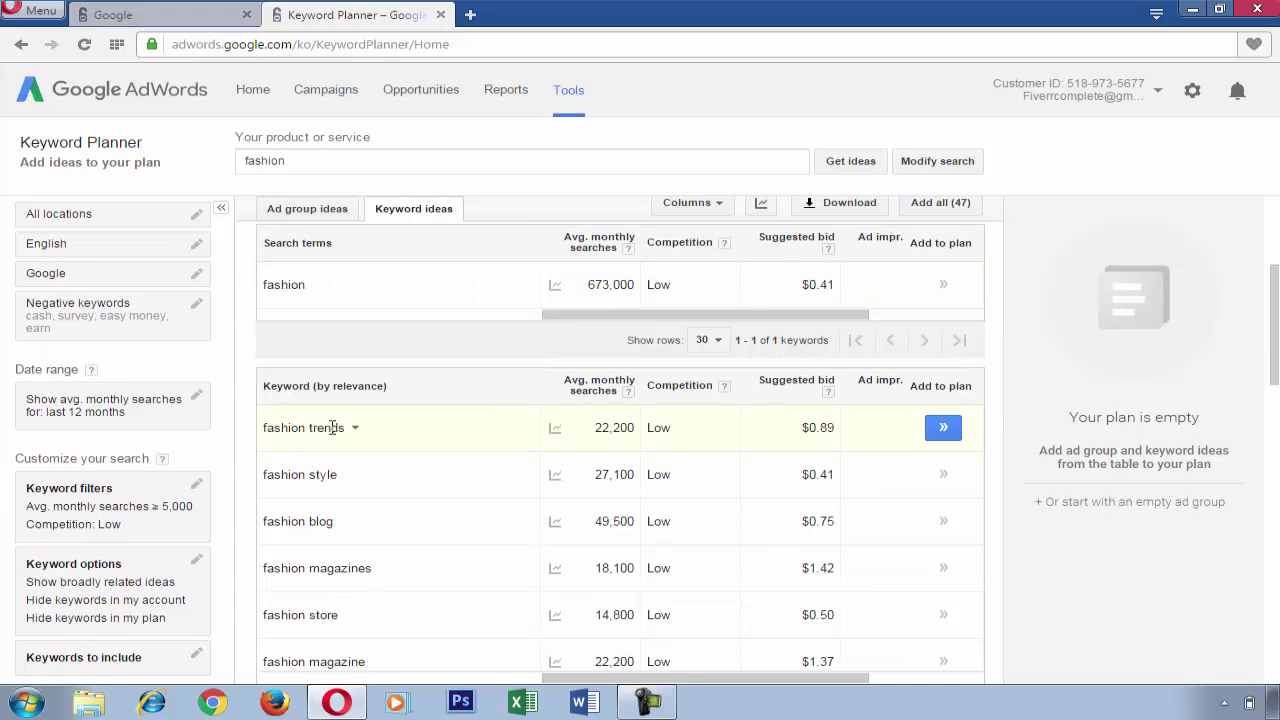
mouse_move(593, 435)
mouse_move(553, 429)
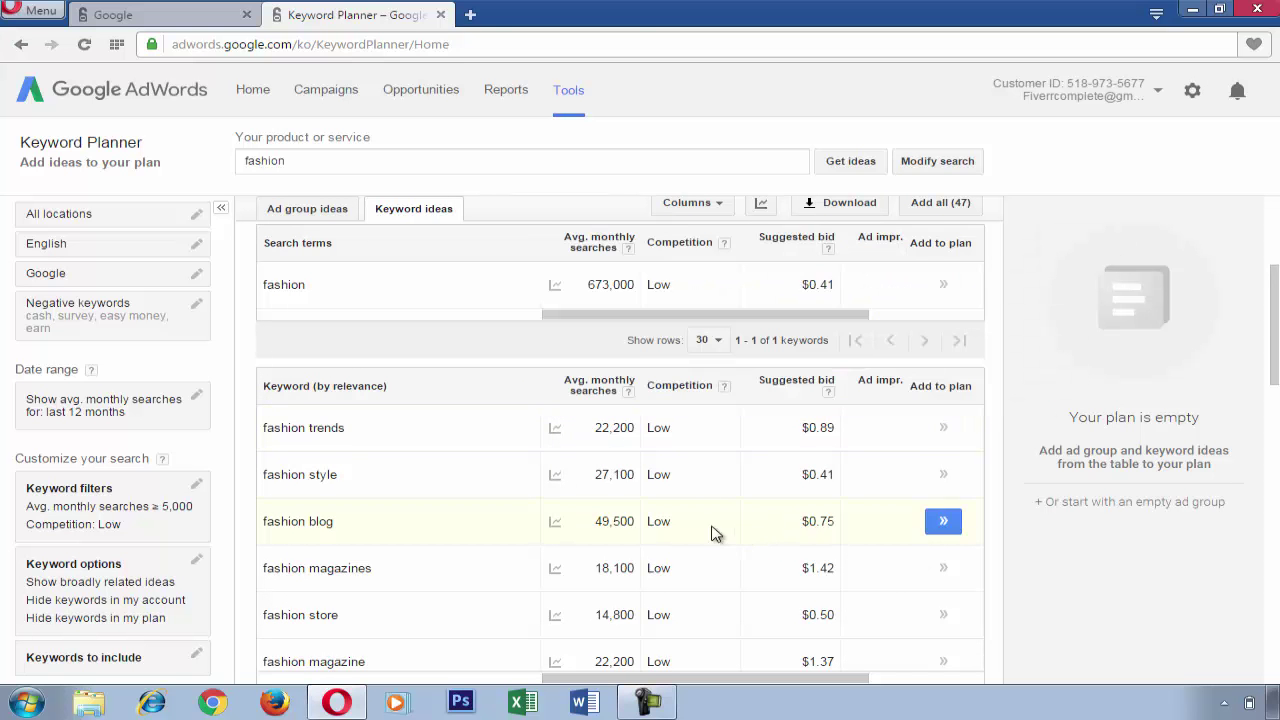
left_click(570, 380)
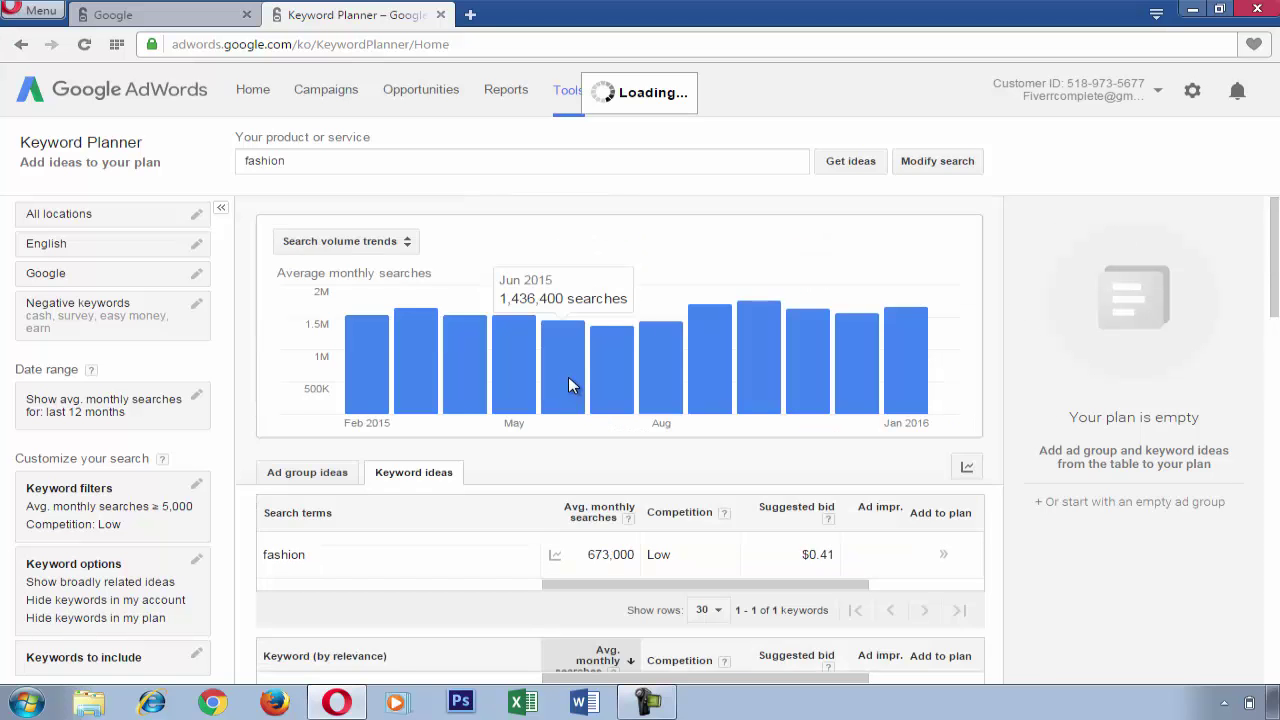
scroll(585, 565, "down", 1)
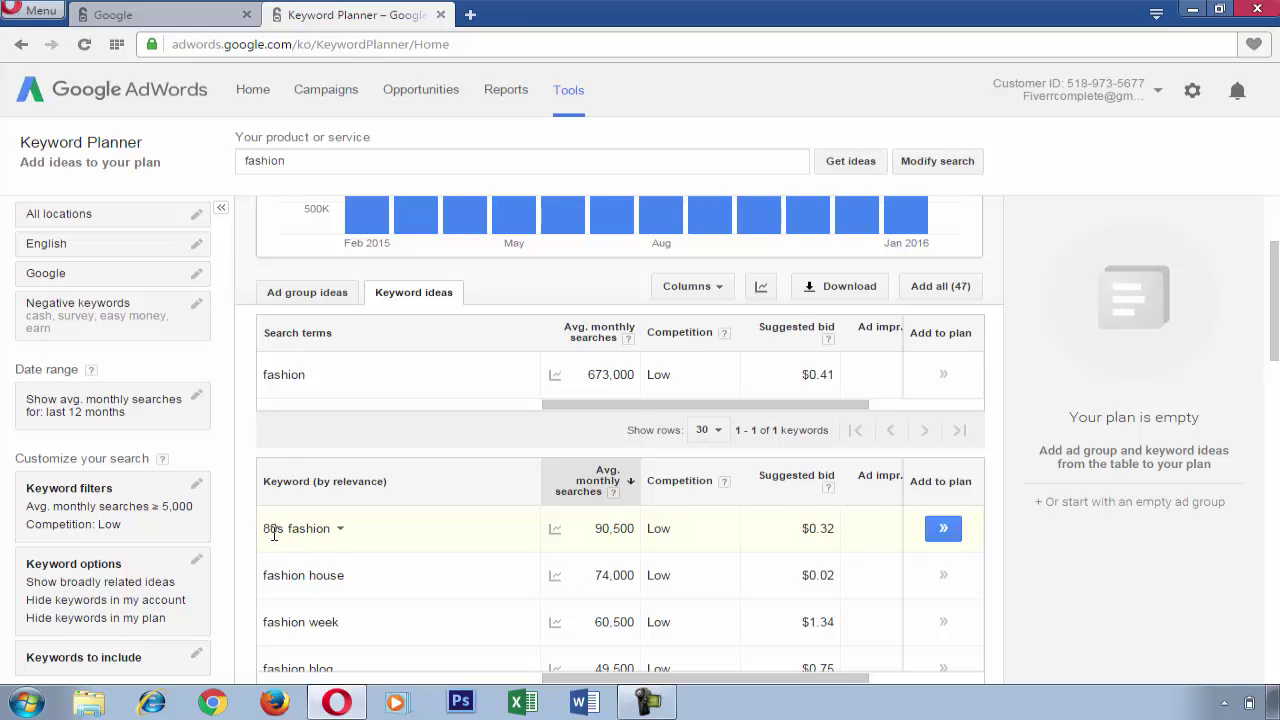
scroll(285, 531, "down", 1)
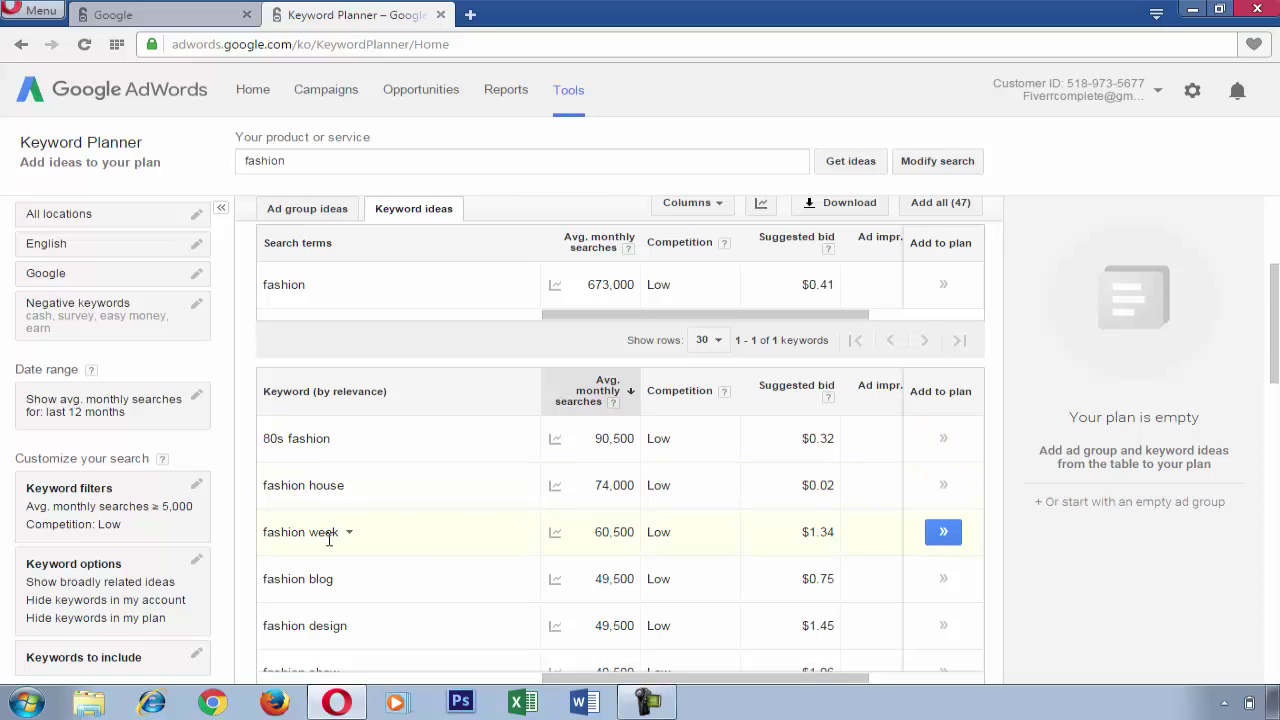
scroll(330, 540, "down", 1)
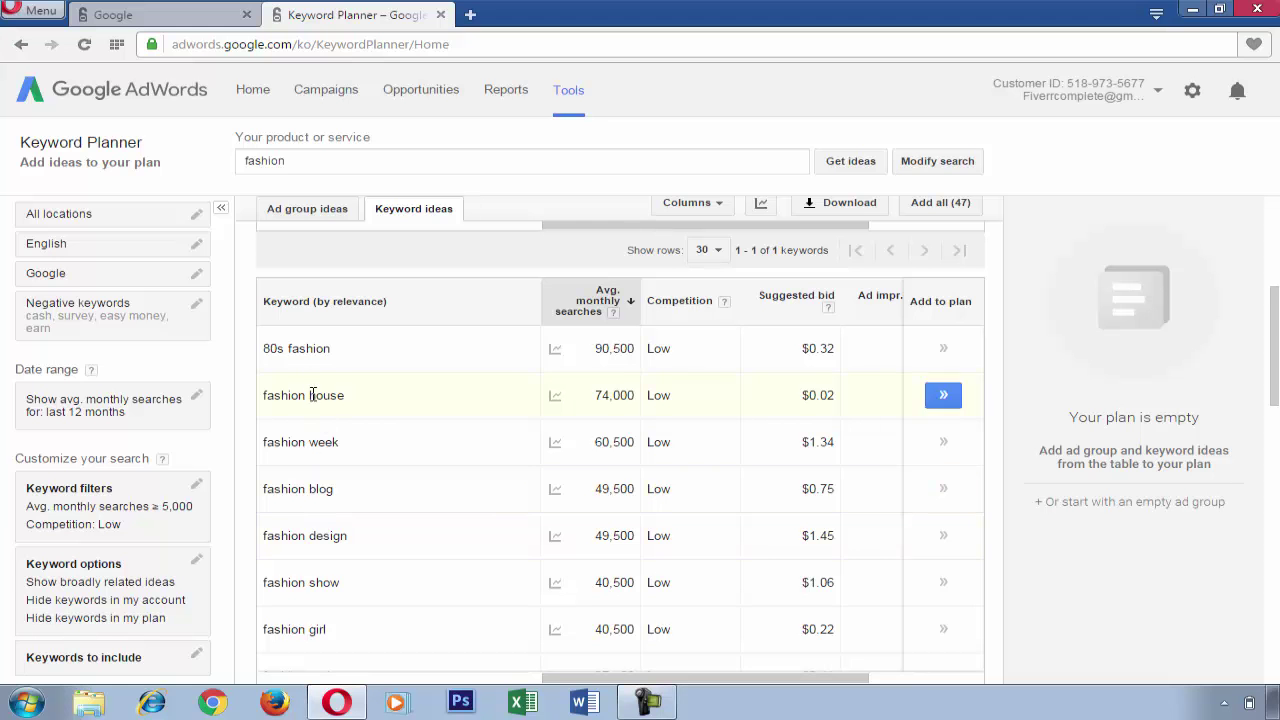
left_click_drag(257, 443, 394, 440)
left_click(398, 442)
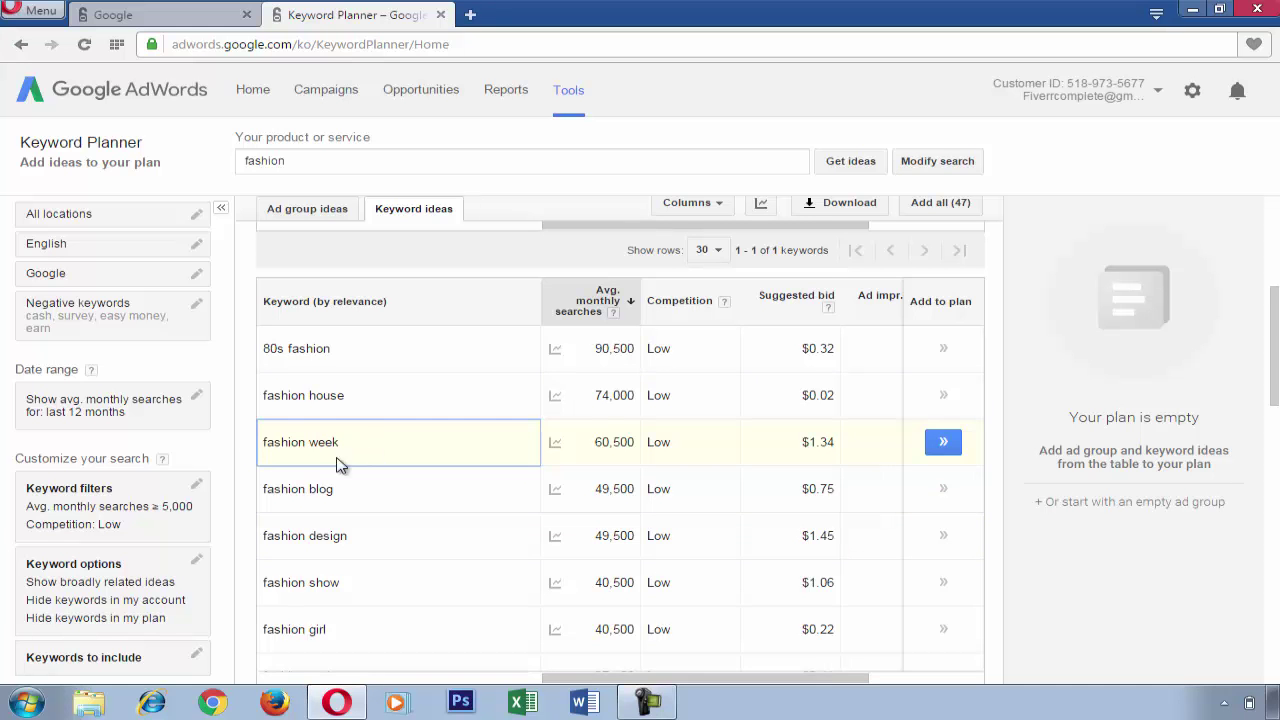
Search the web for "leandomainsearch" in a new browser tab and open the Lean Domain Search website
left_click(470, 16)
type("lea")
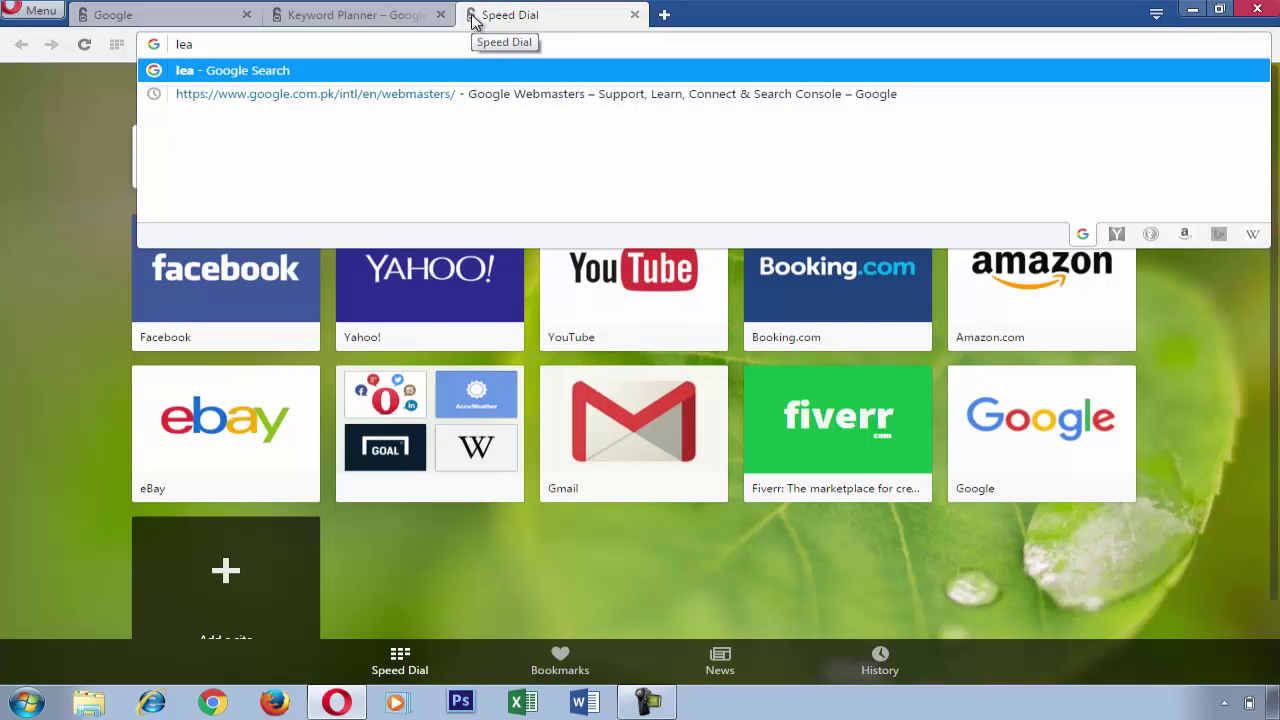
type("ndomain")
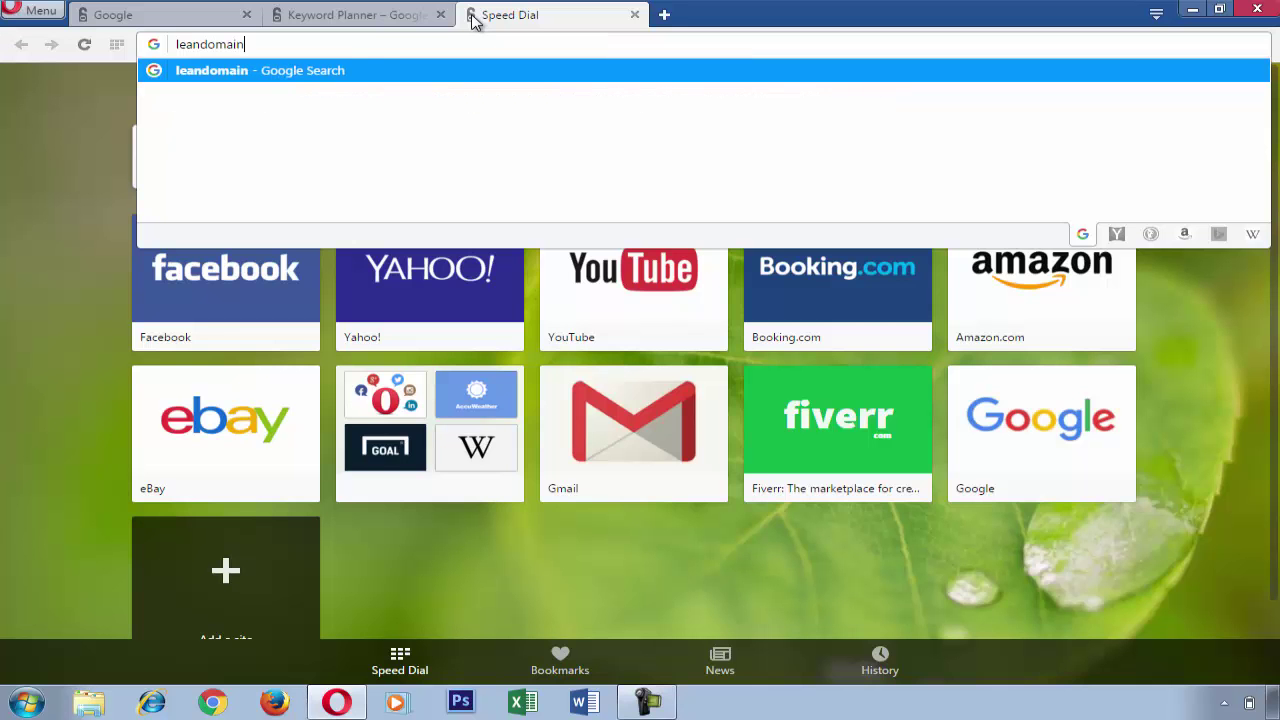
type("search")
key("Return")
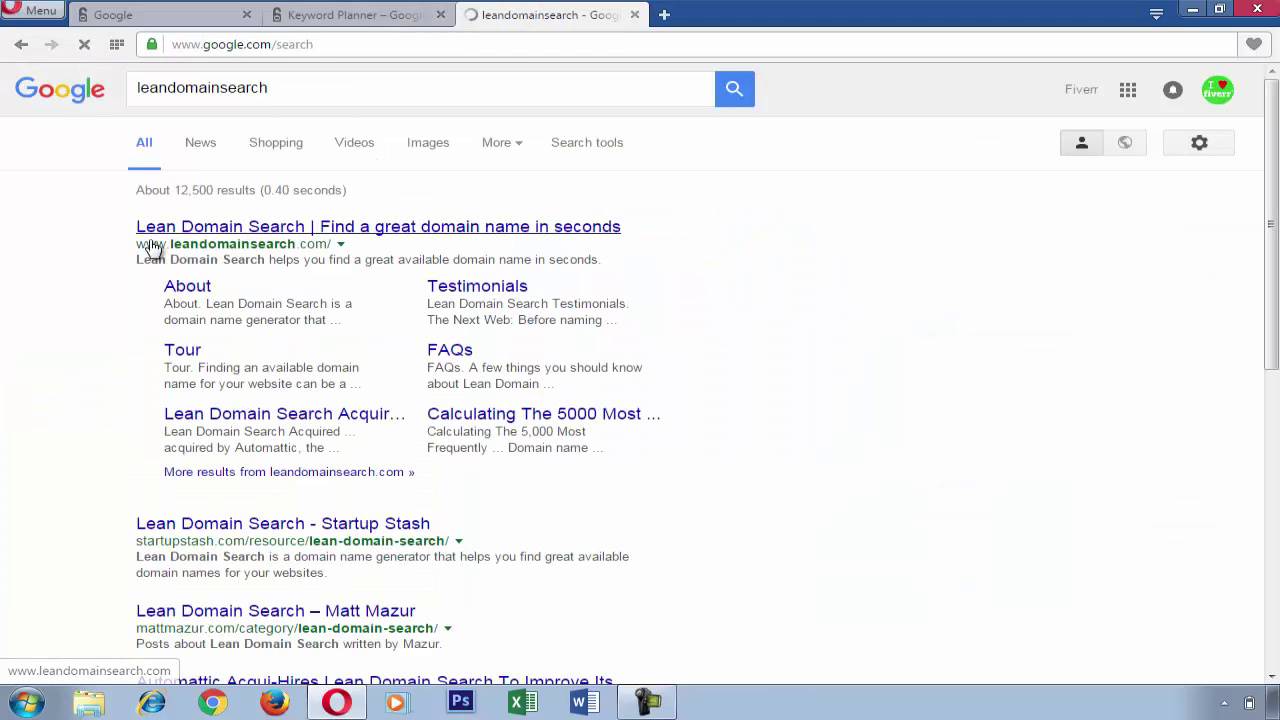
left_click(203, 232)
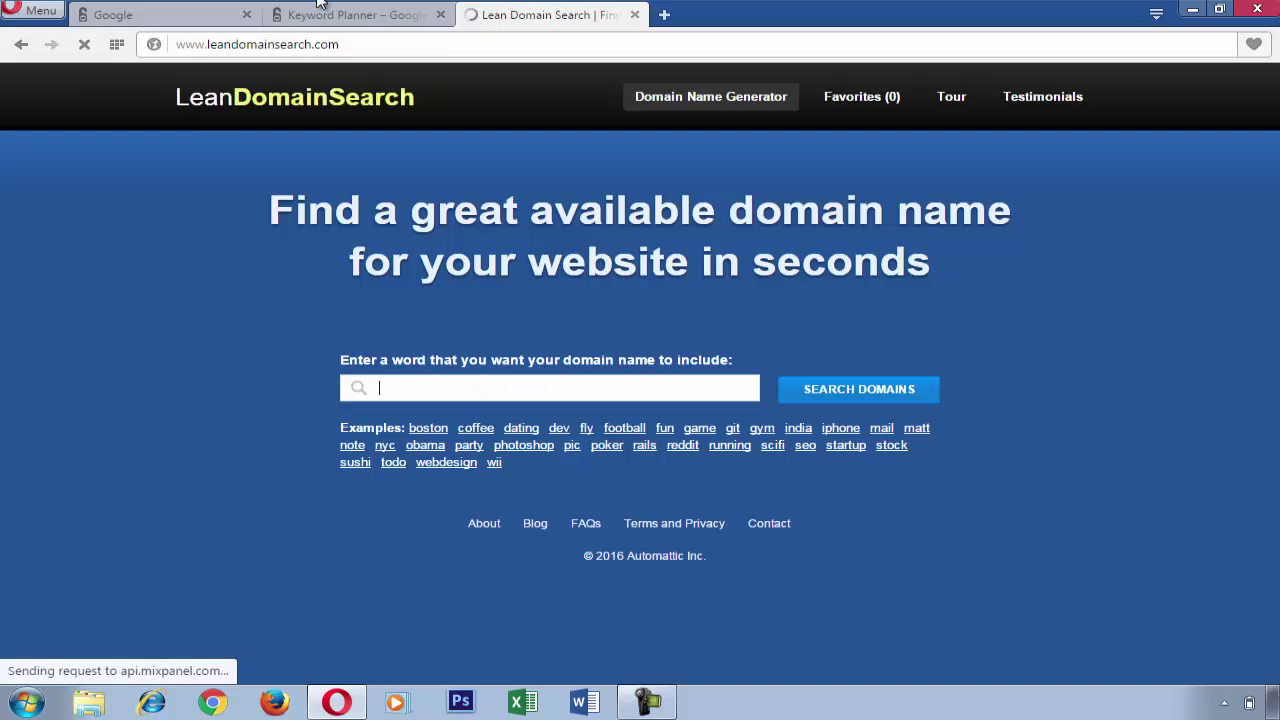
Copy the keyword "fashion week" from the Keyword Planner ideas into Lean Domain Search's domain word field
left_click(338, 20)
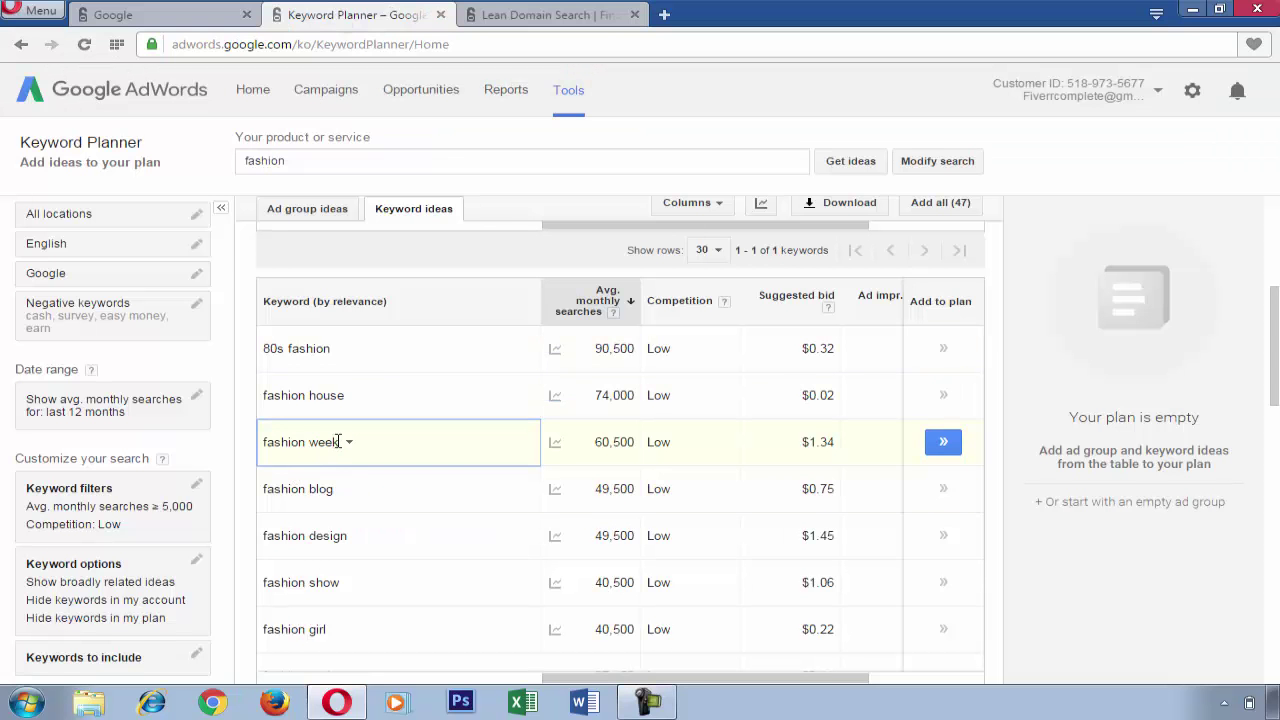
left_click_drag(371, 444, 260, 443)
key("ctrl+c")
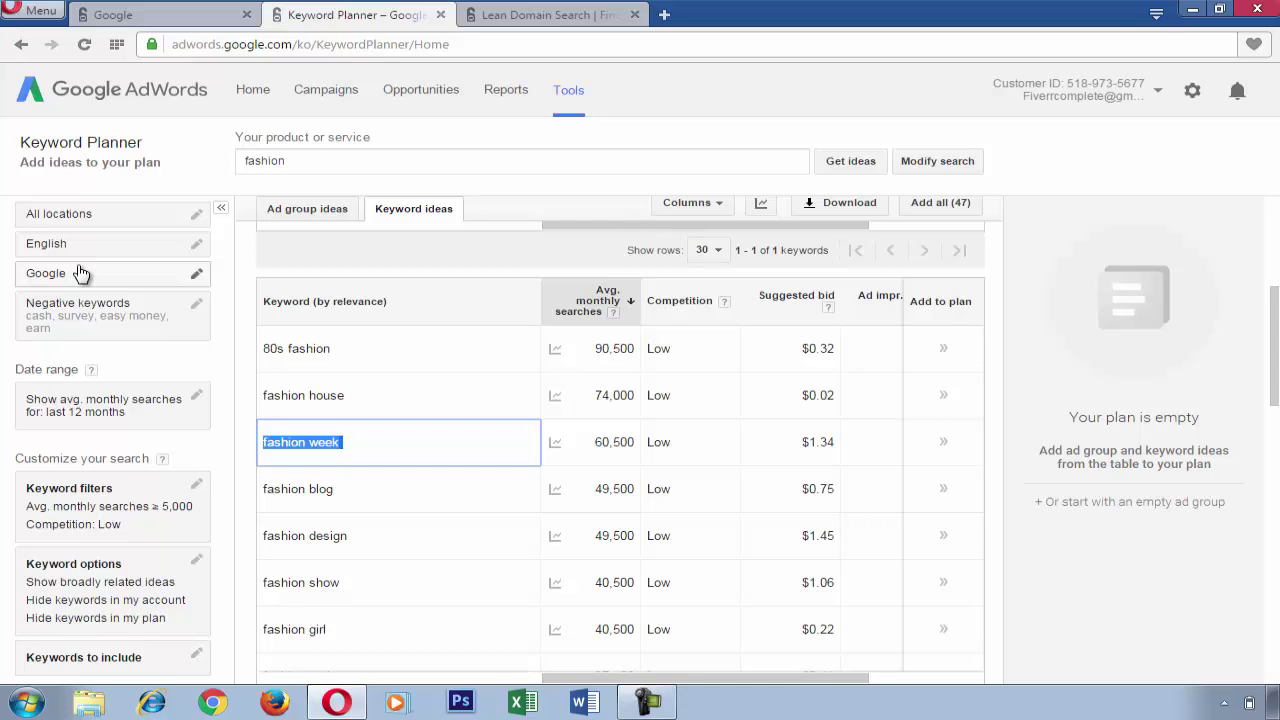
left_click(490, 20)
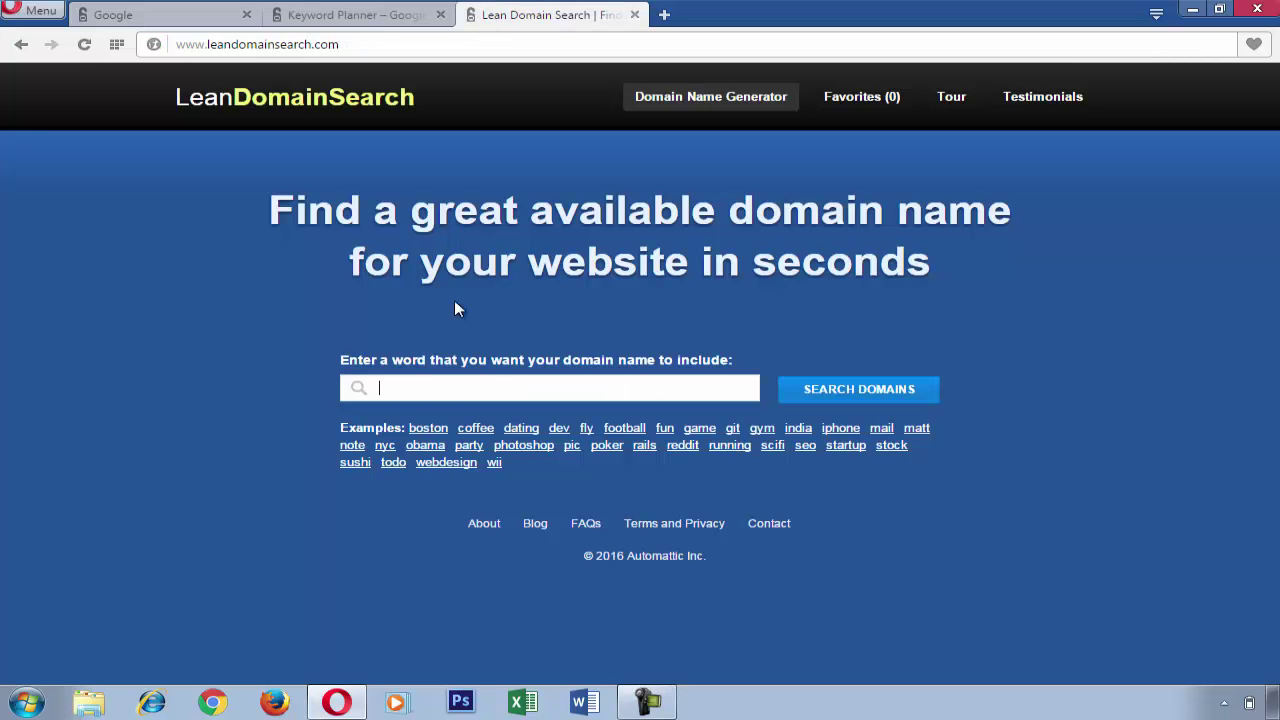
key("ctrl+v")
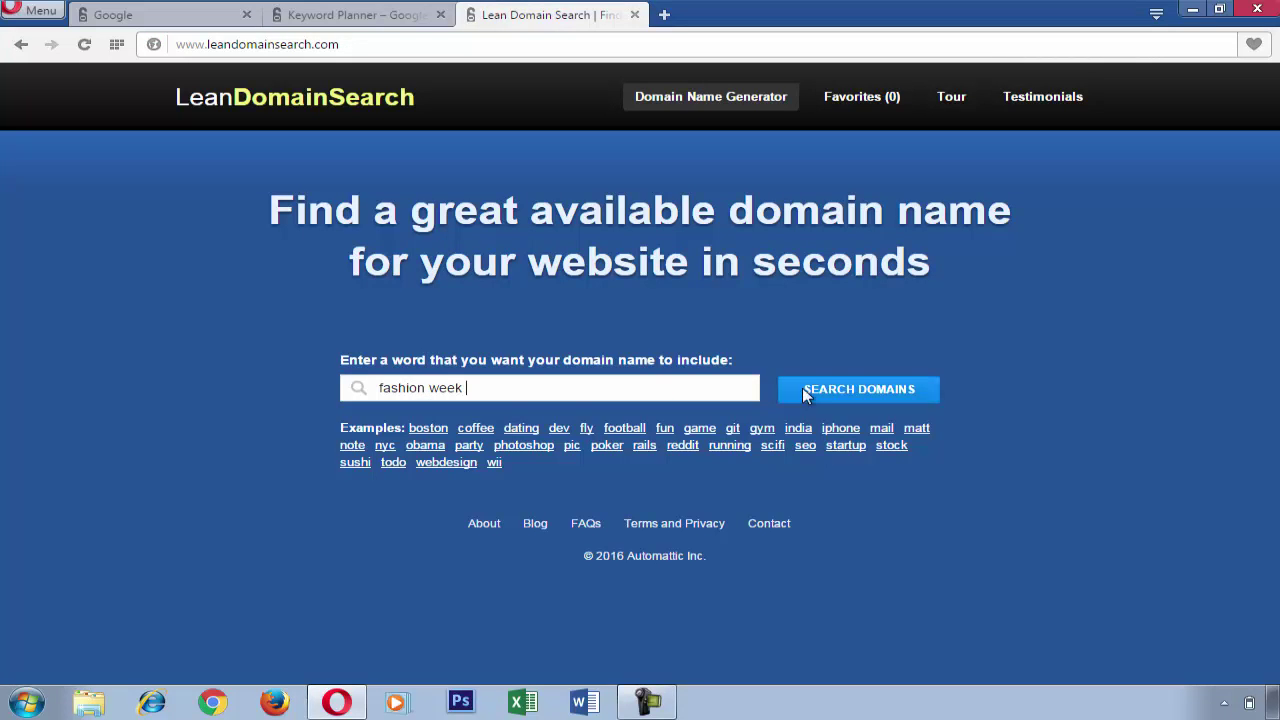
Search for available domains containing "fashion week" and look through the suggested names
double_click(377, 391)
left_click(415, 392)
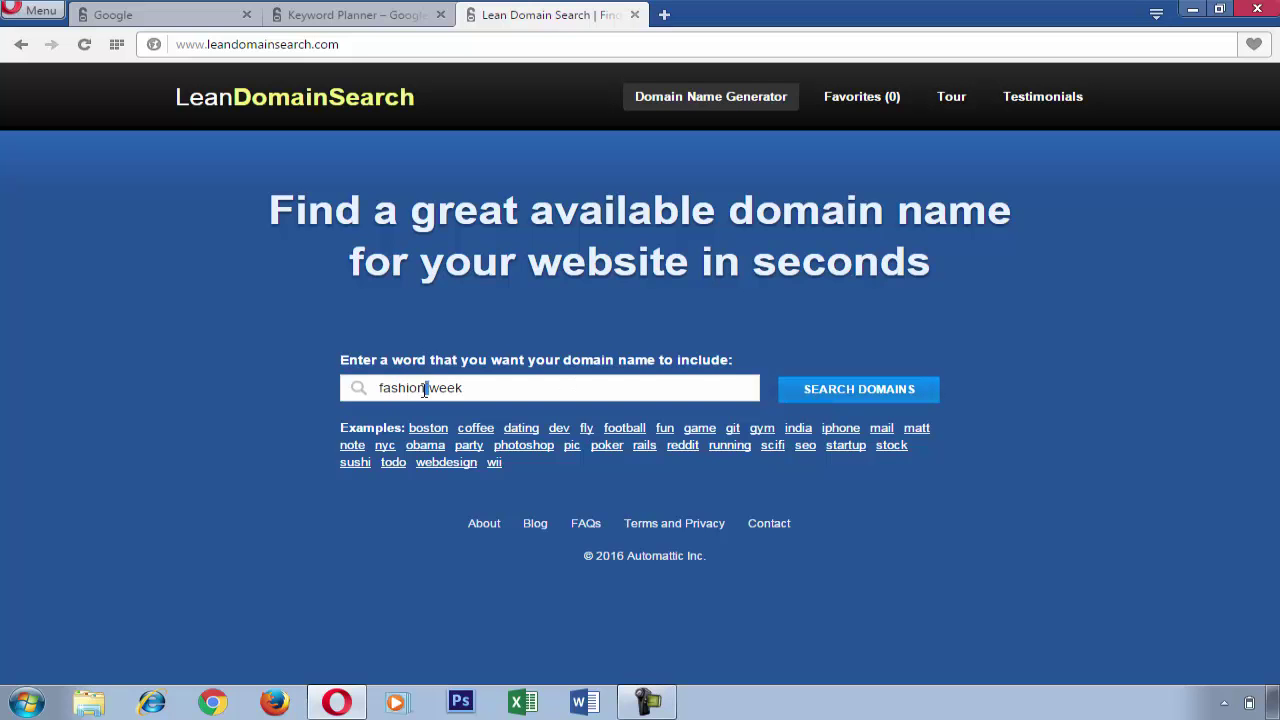
double_click(408, 392)
double_click(432, 392)
left_click(910, 392)
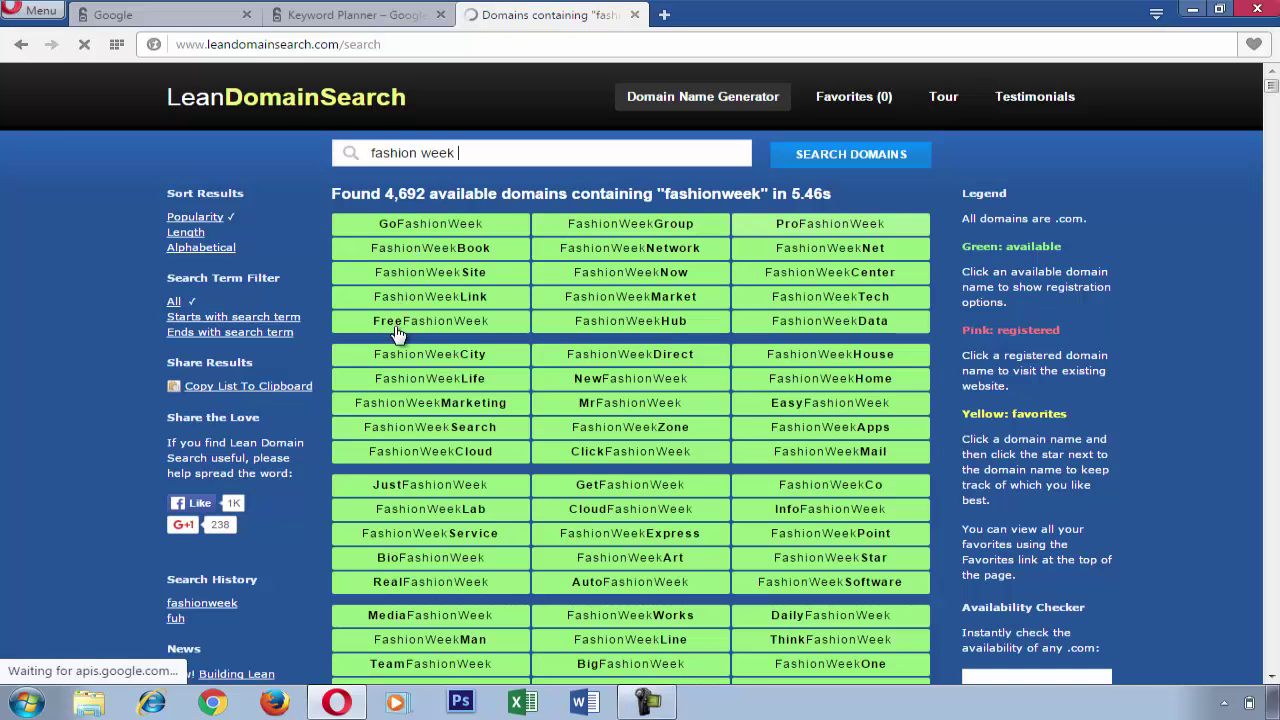
scroll(397, 333, "down", 2)
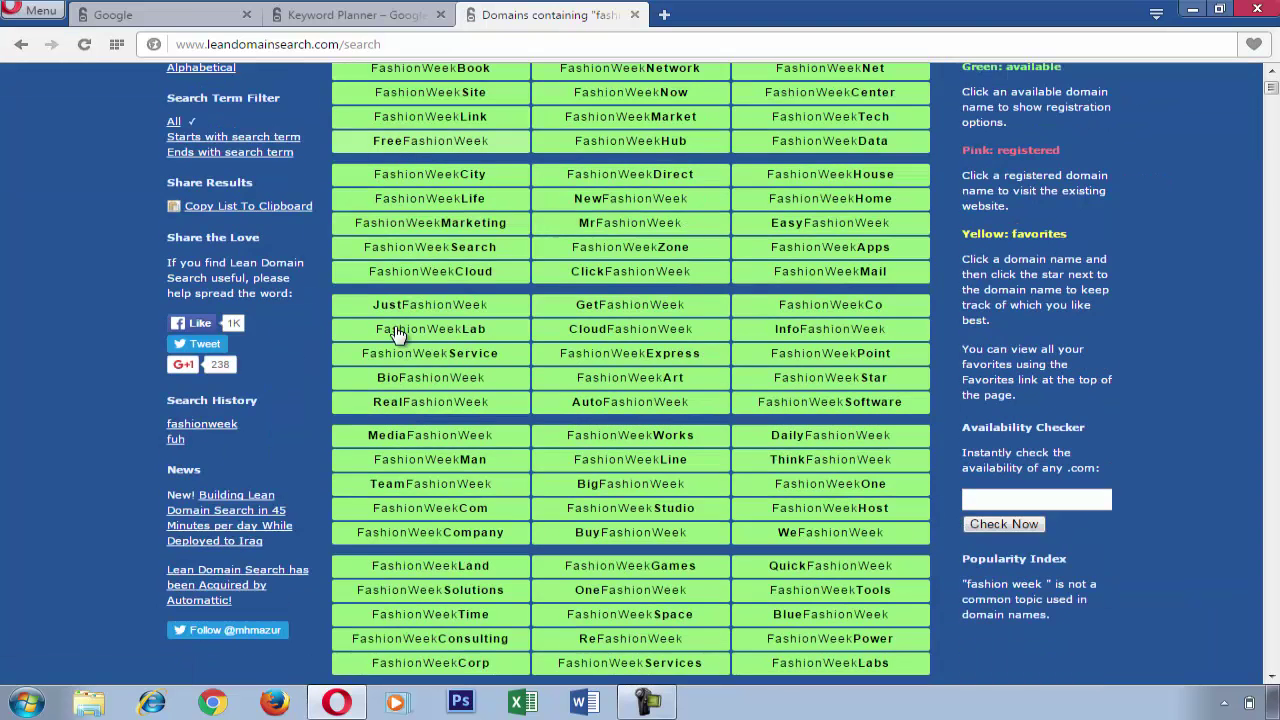
Return to the Keyword Planner ideas and examine the "fashion week" and "fashion blog" keywords
left_click(337, 18)
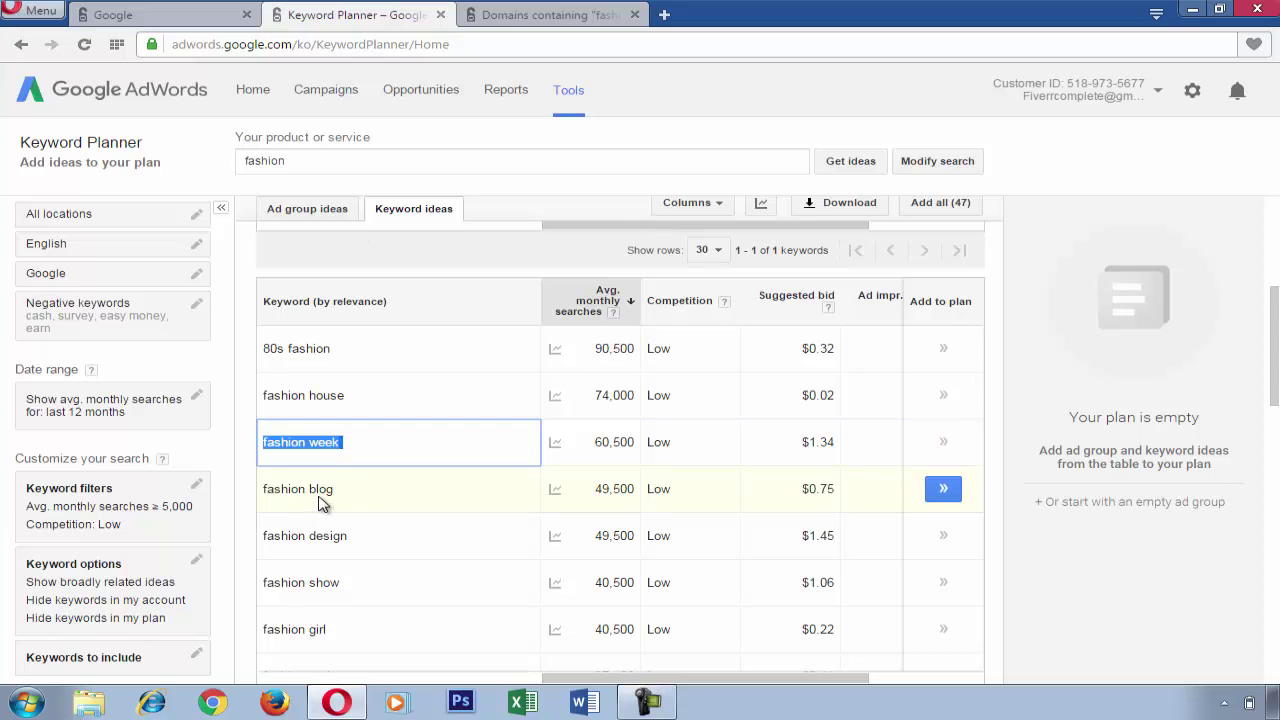
double_click(322, 489)
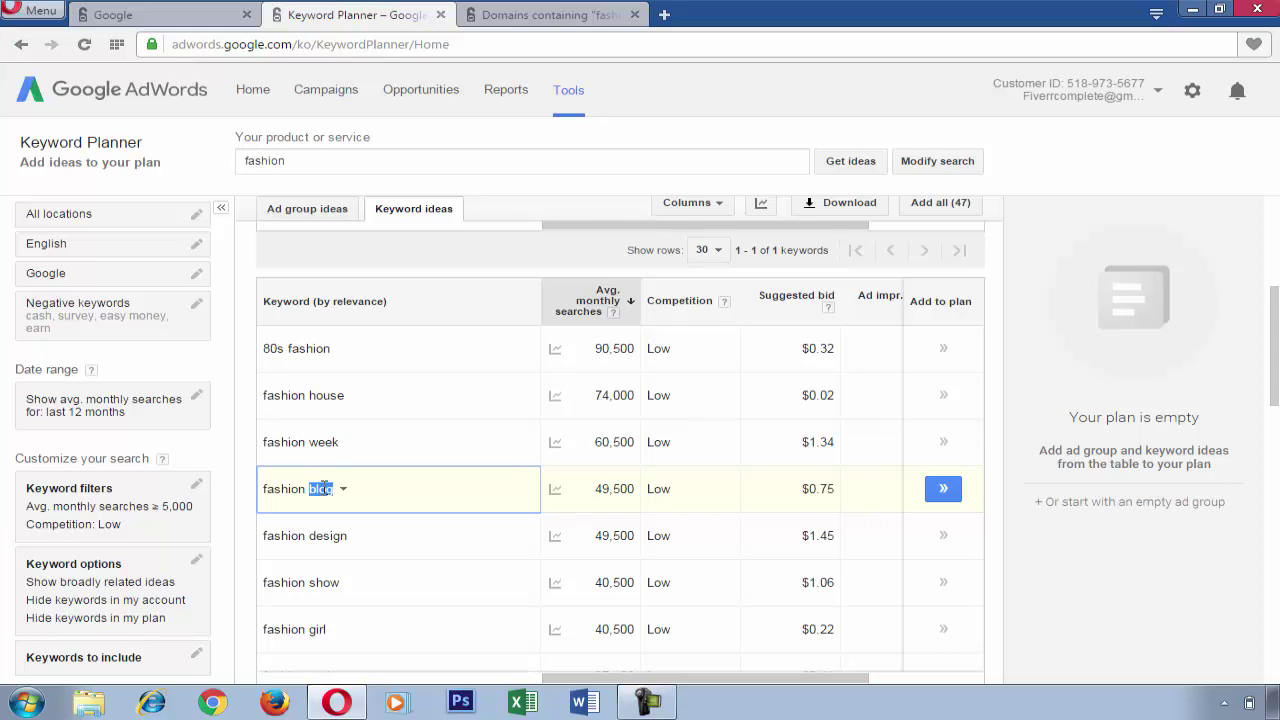
left_click(313, 448)
left_click_drag(270, 441, 342, 442)
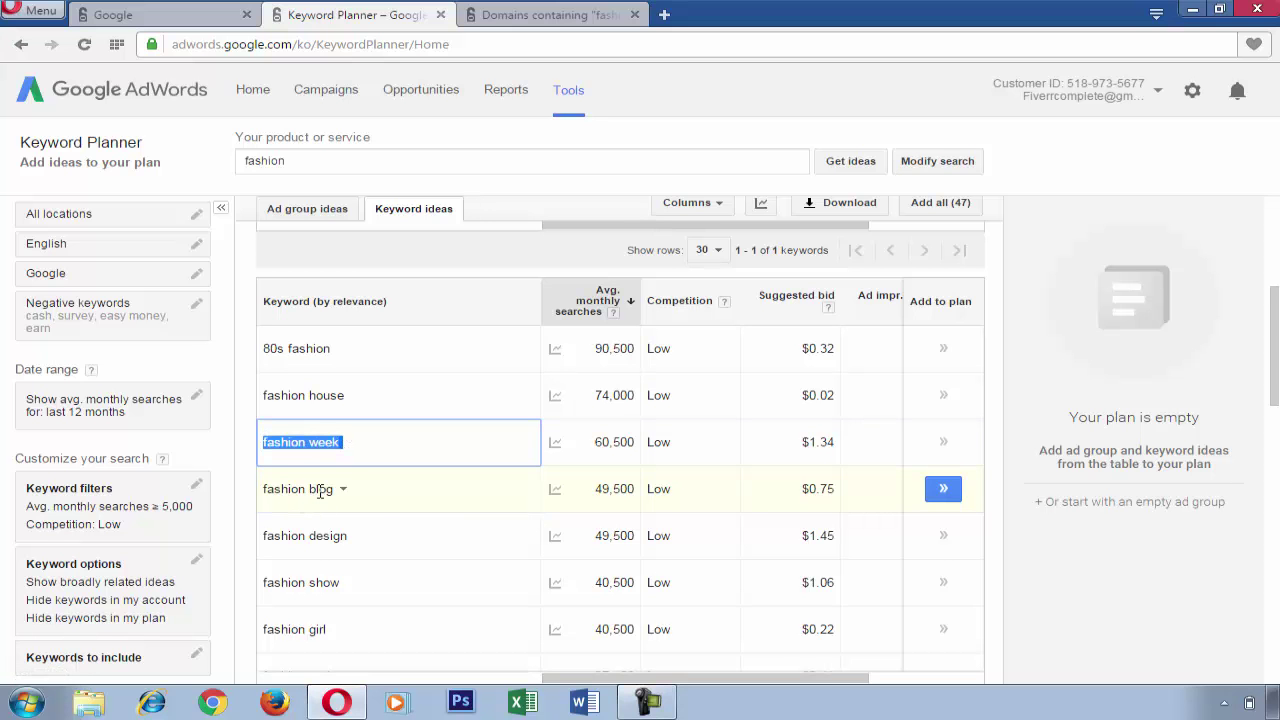
double_click(320, 489)
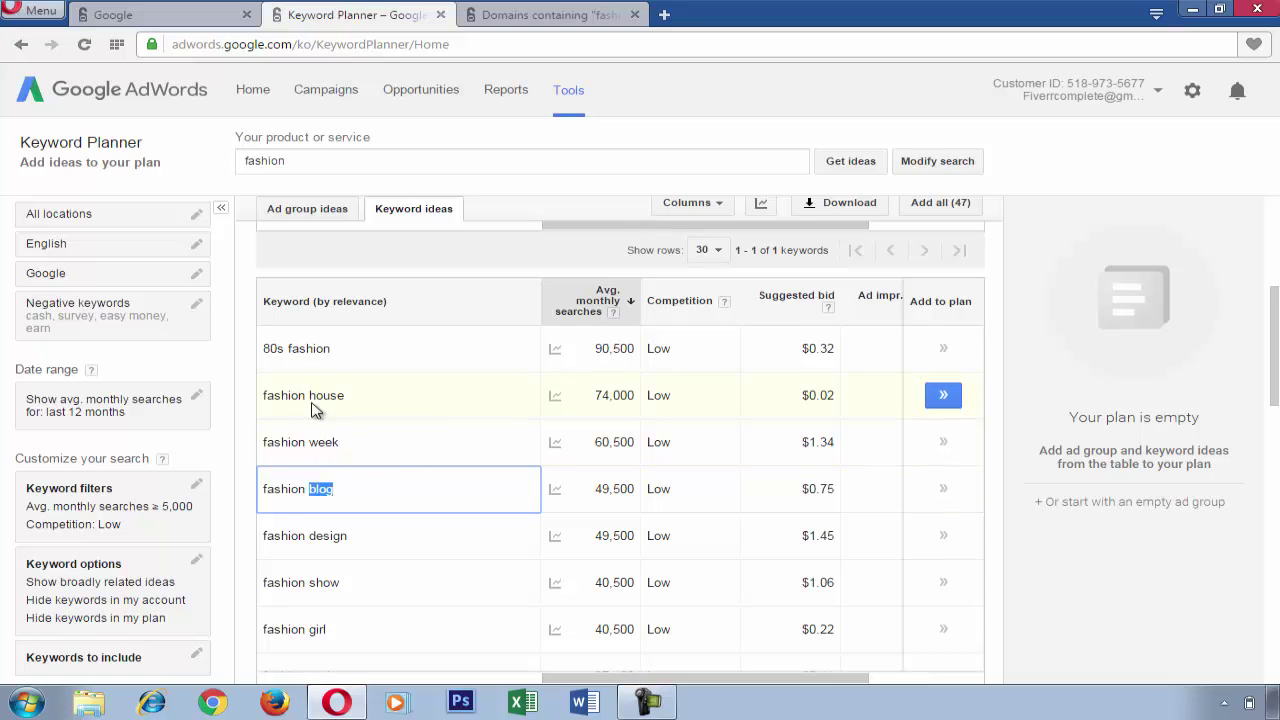
Examine the low-competition keyword ideas from "fashion blog" to "fashion designers" in the Keyword Planner list
scroll(330, 515, "down", 1)
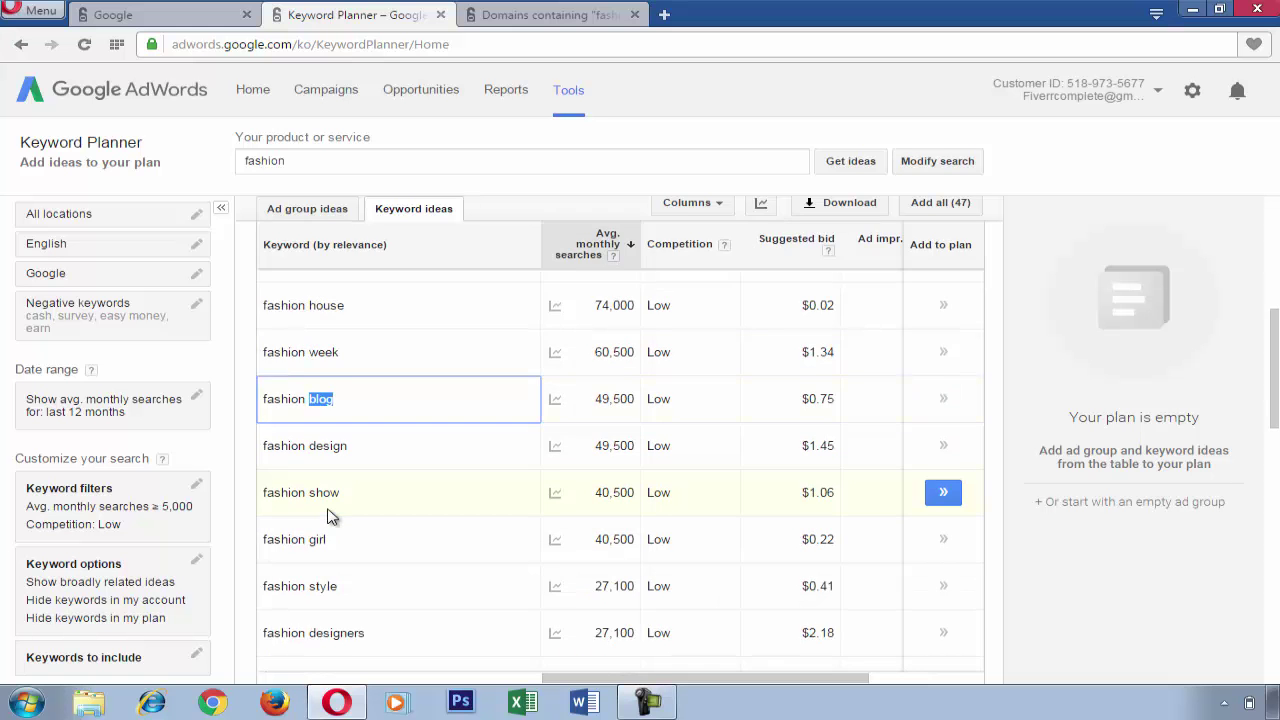
double_click(330, 633)
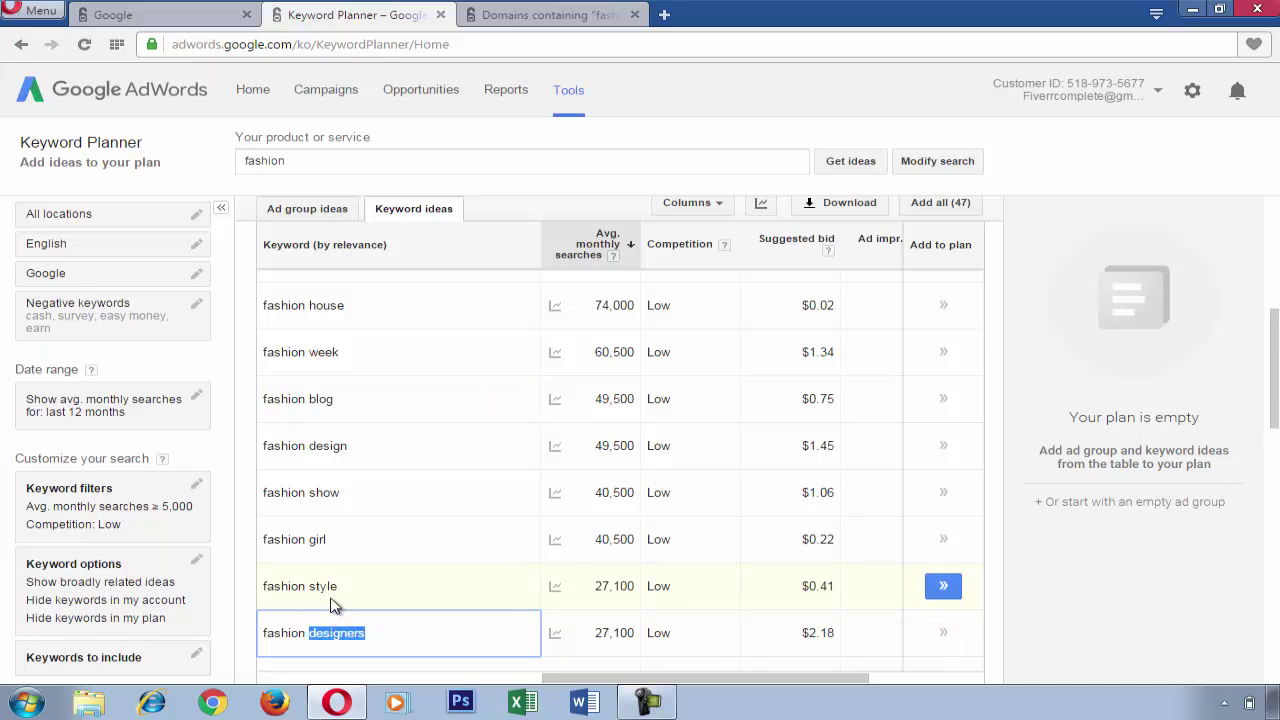
double_click(330, 586)
double_click(330, 539)
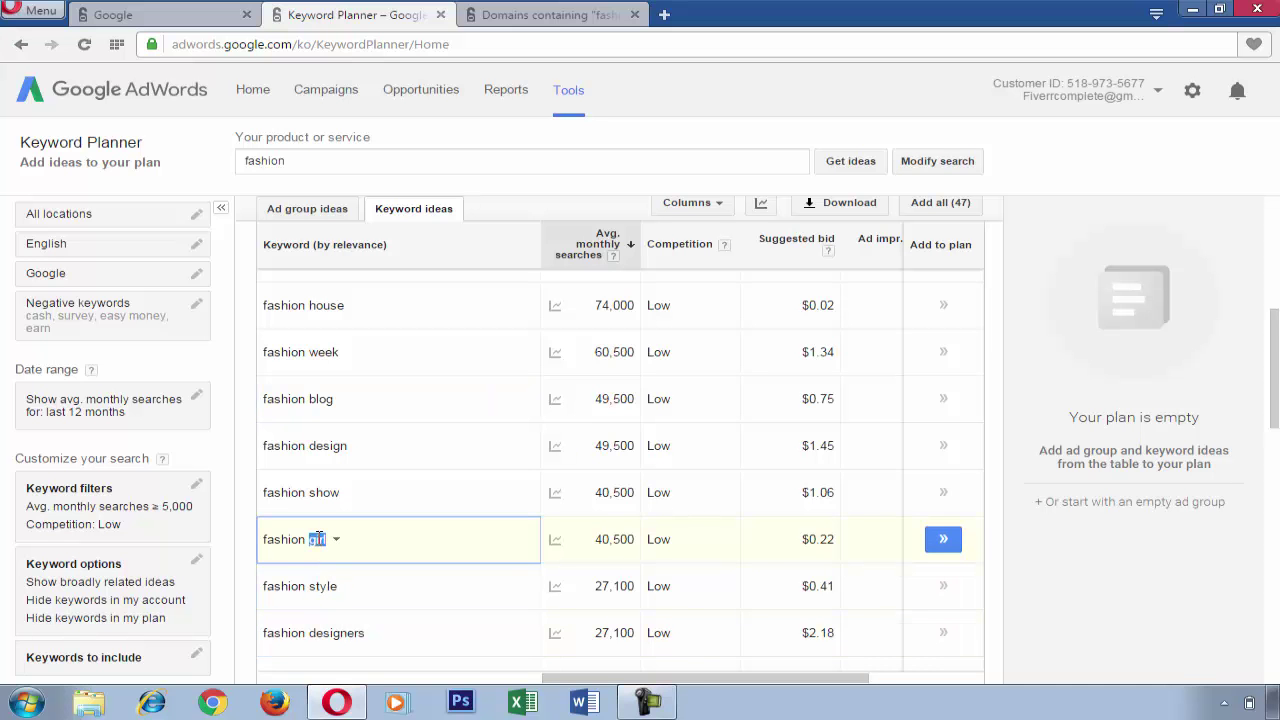
double_click(323, 493)
double_click(320, 399)
scroll(323, 470, "up", 1)
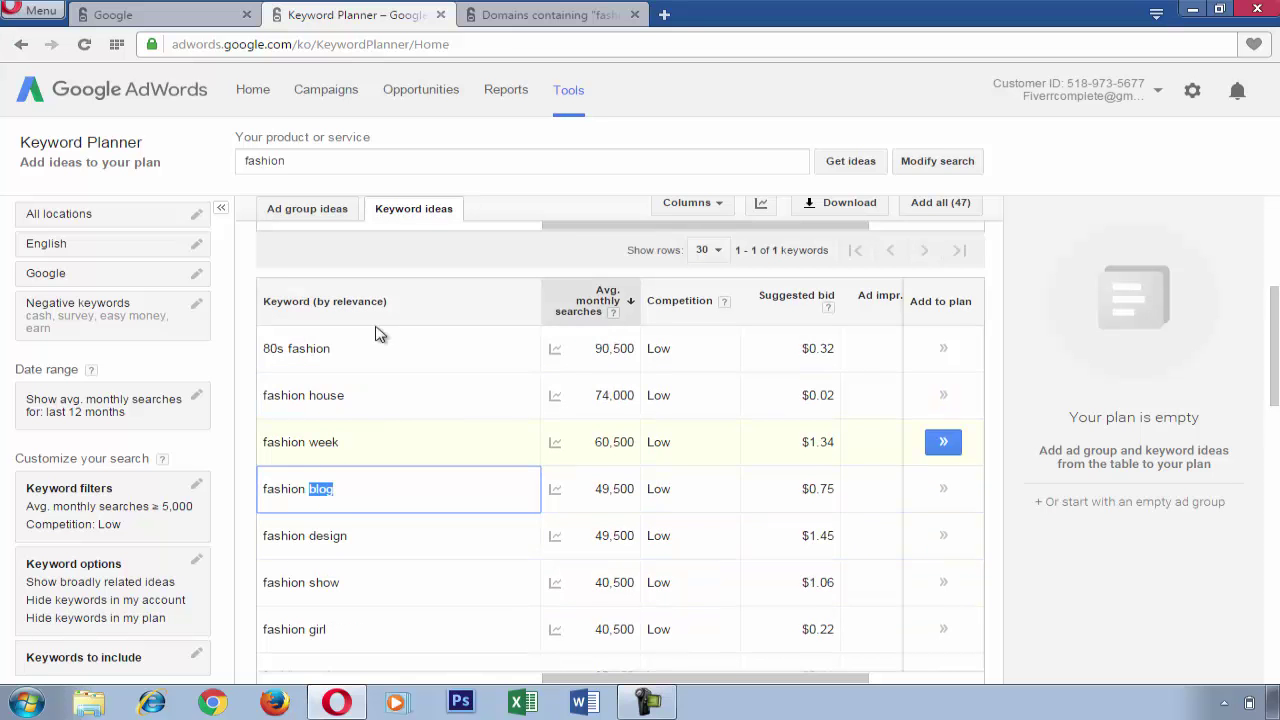
Return to Lean Domain Search, search for available domains containing "fashion week blog", and look through the suggested names
left_click(507, 15)
scroll(440, 292, "up", 2)
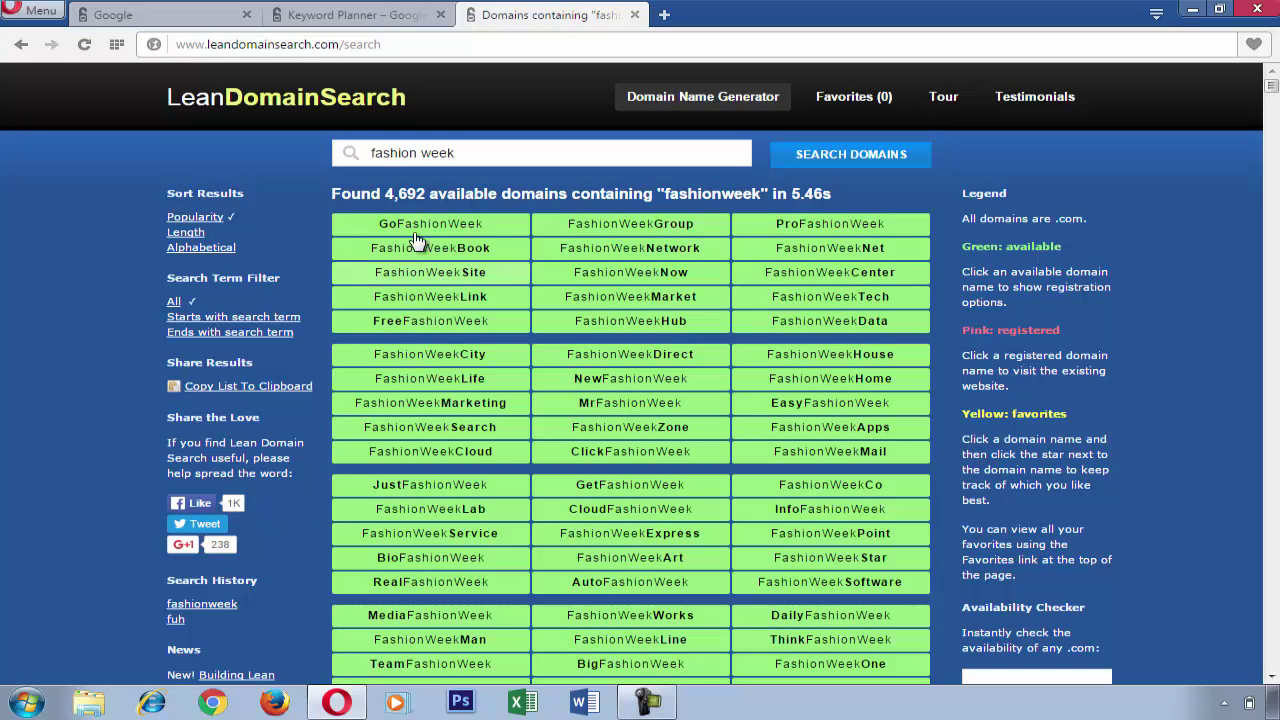
left_click(407, 145)
type("fashion week blog")
key("Return")
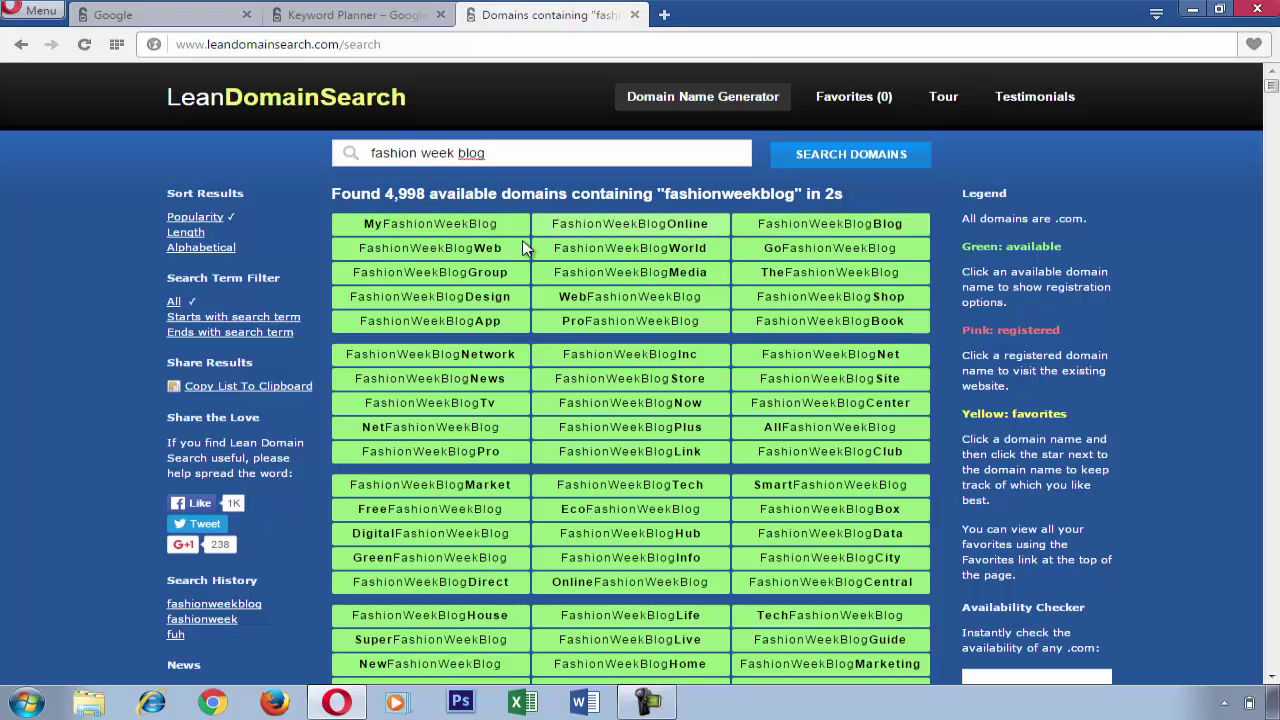
scroll(508, 295, "down", 2)
scroll(508, 295, "up", 2)
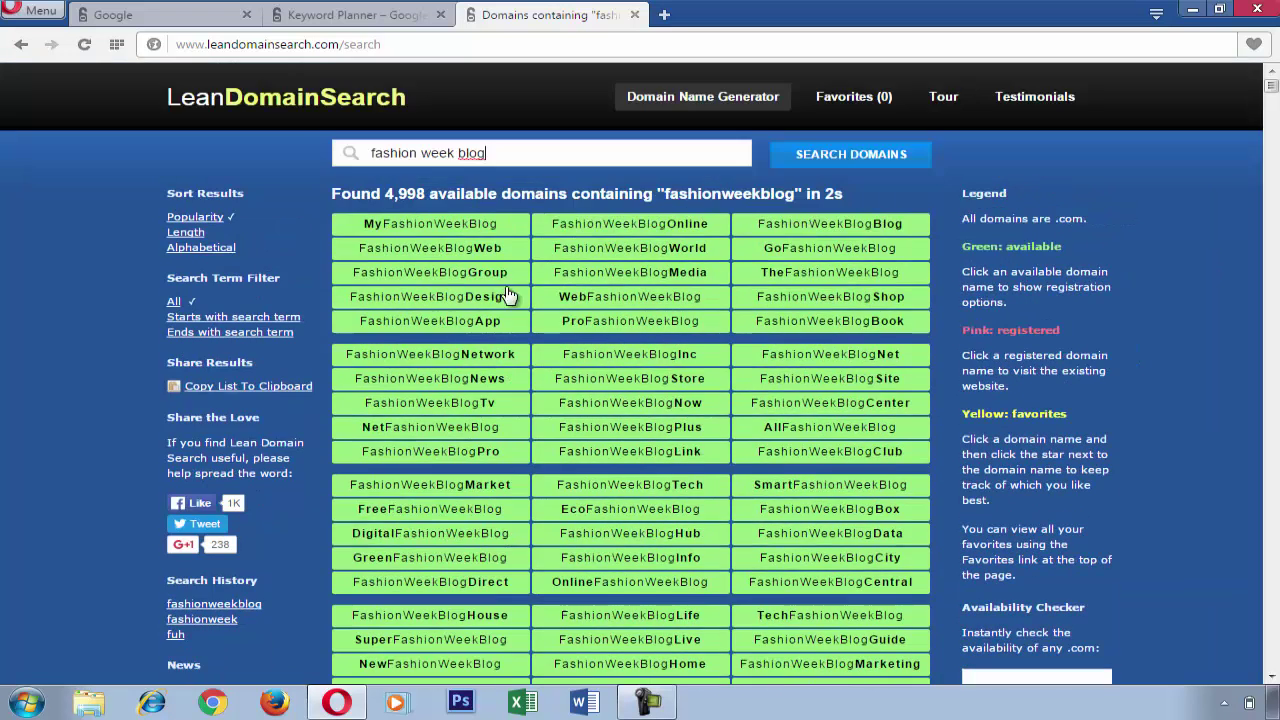
Remove "week" from the search term and search for available domains containing "fashion blog"
double_click(435, 153)
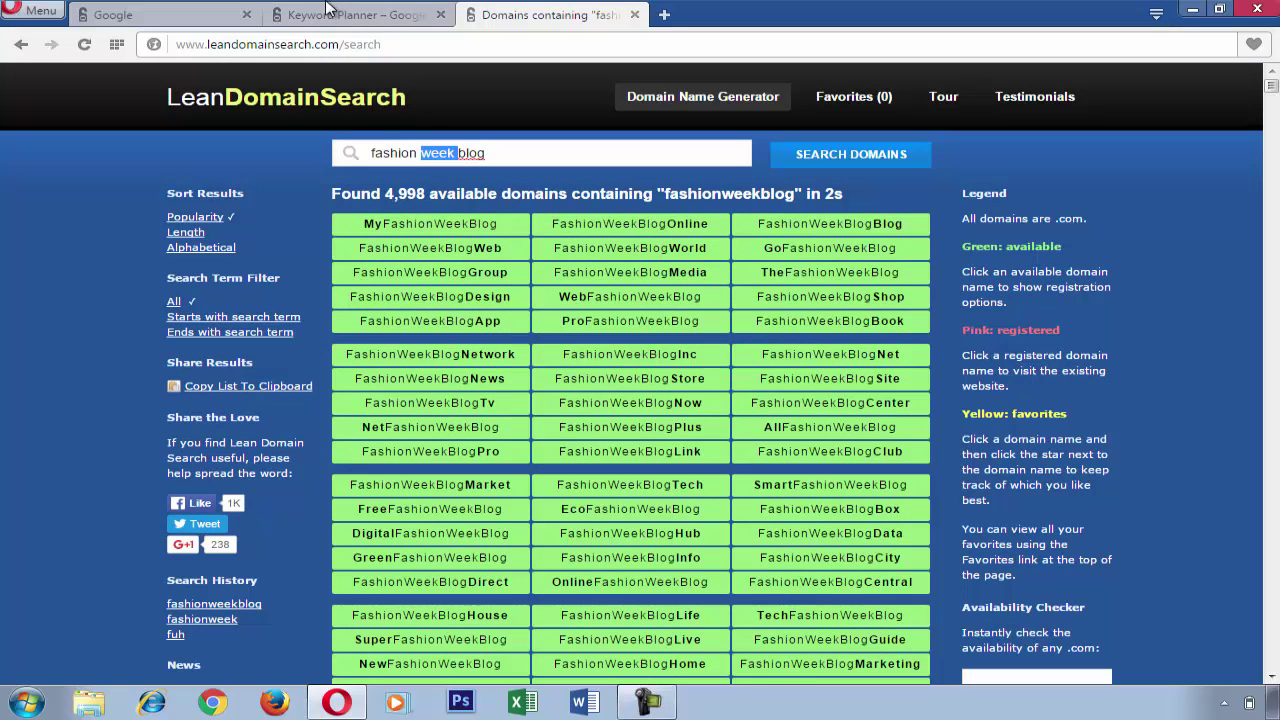
key("BackSpace")
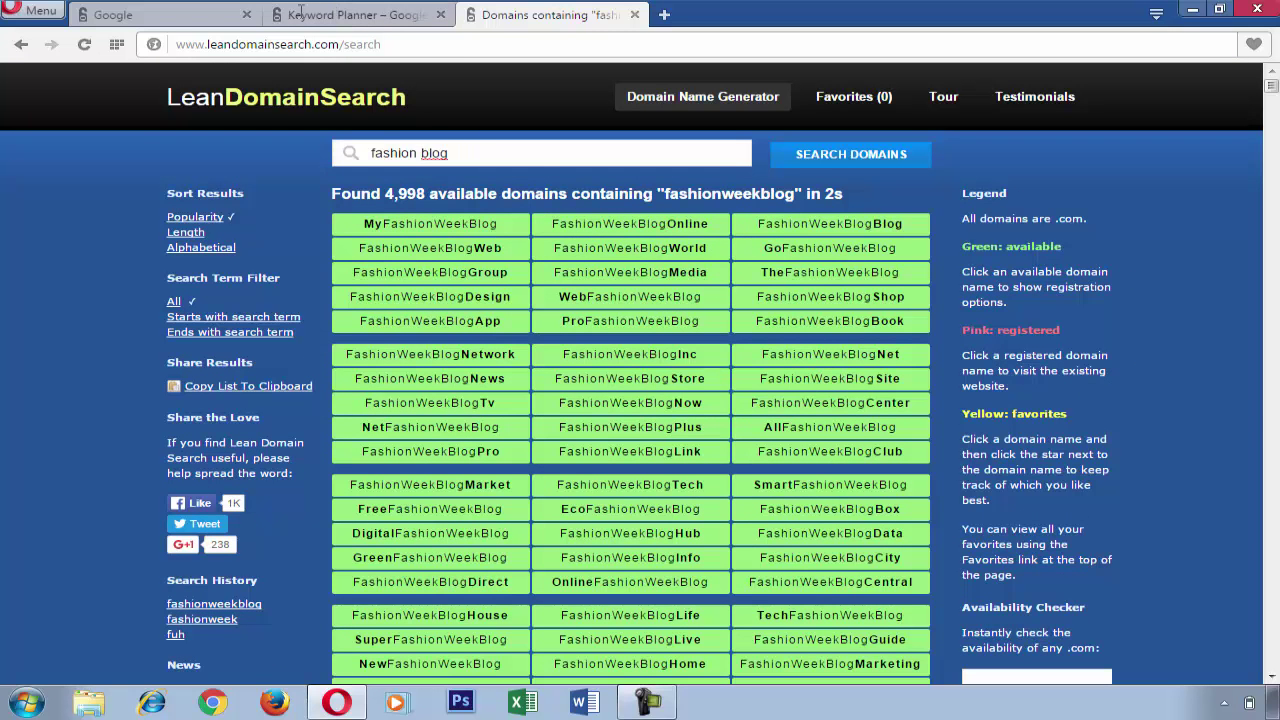
left_click(814, 155)
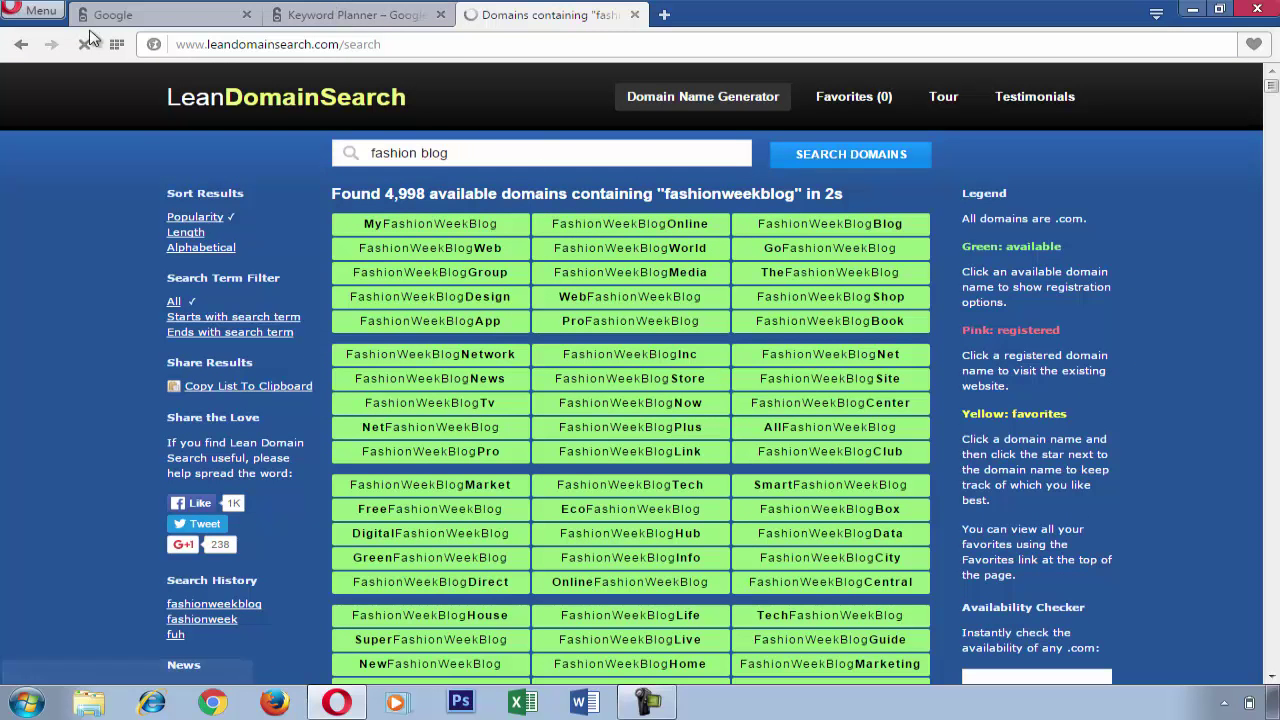
Return to the Keyword Planner ideas and examine the keywords from "fashion week" to "fashion magazine"
left_click(350, 15)
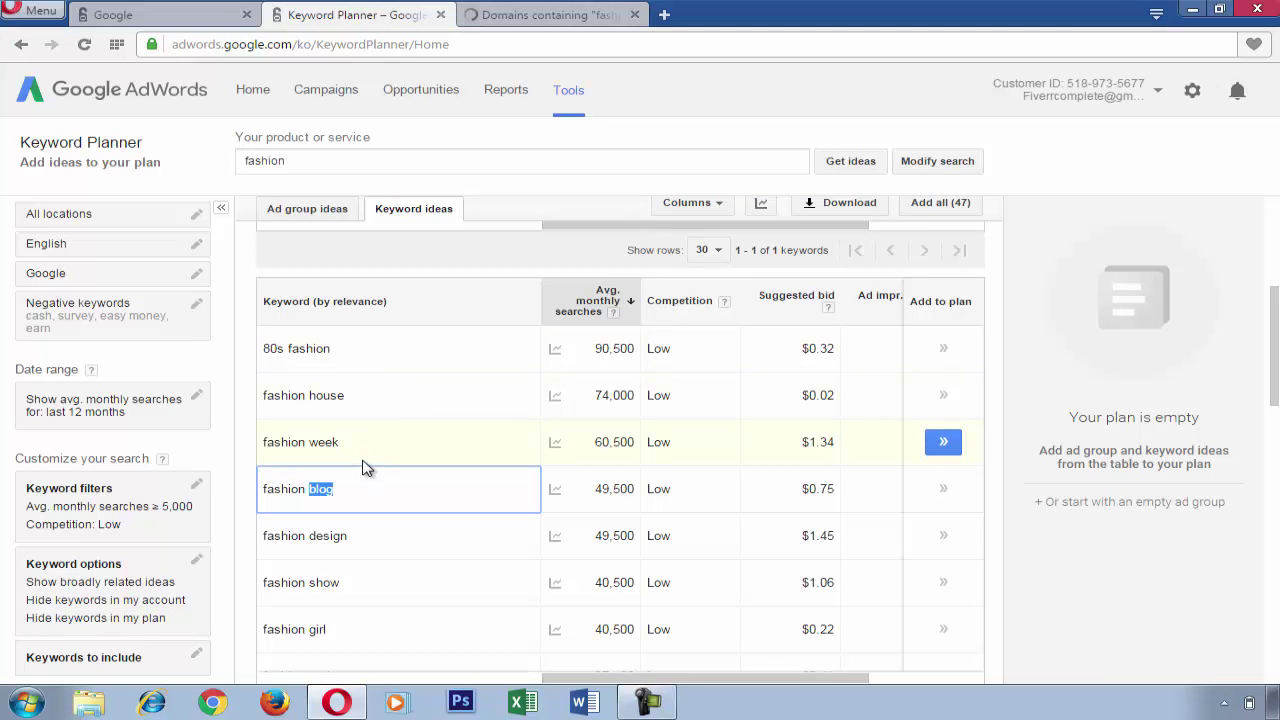
scroll(310, 530, "down", 1)
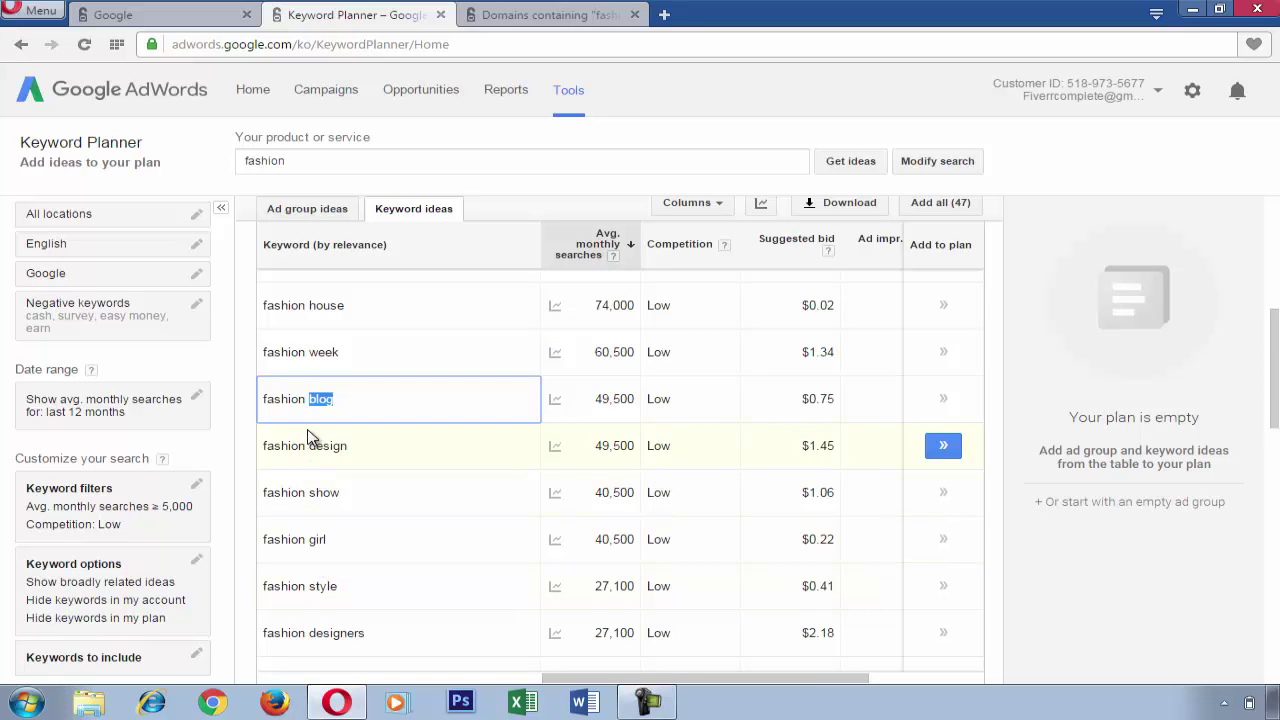
scroll(305, 435, "up", 2)
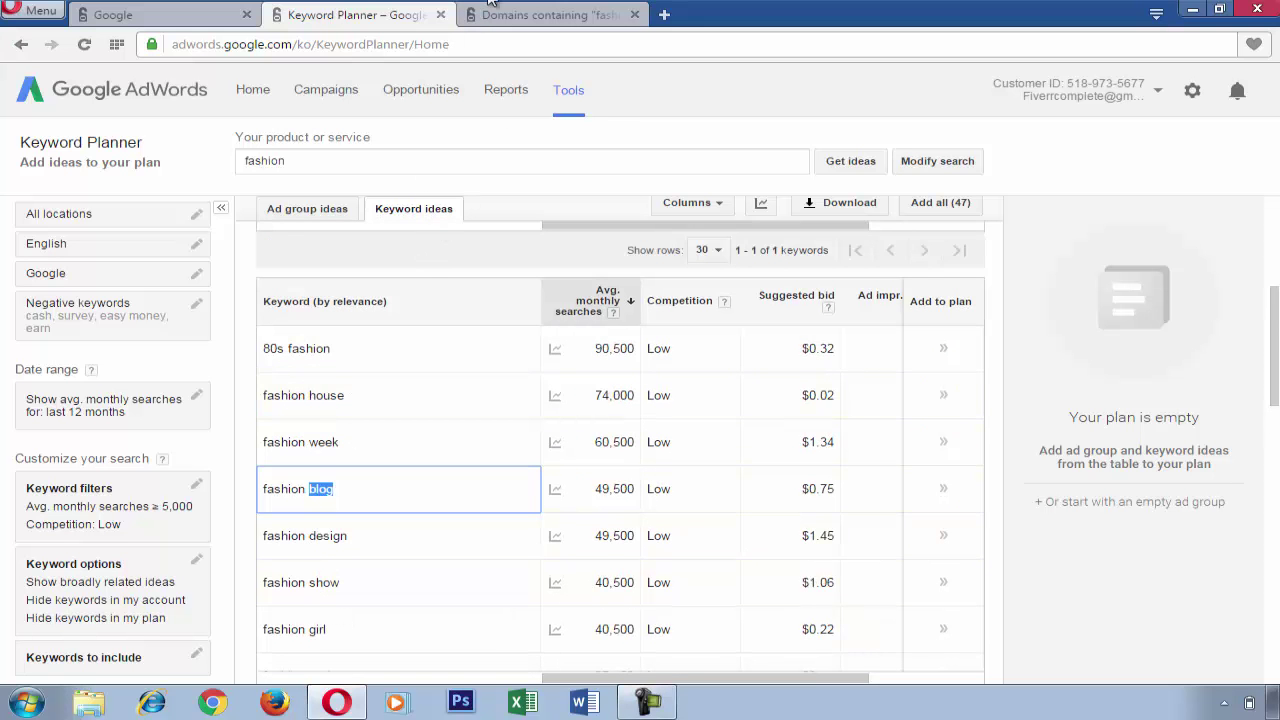
double_click(325, 442)
scroll(300, 470, "down", 2)
double_click(280, 450)
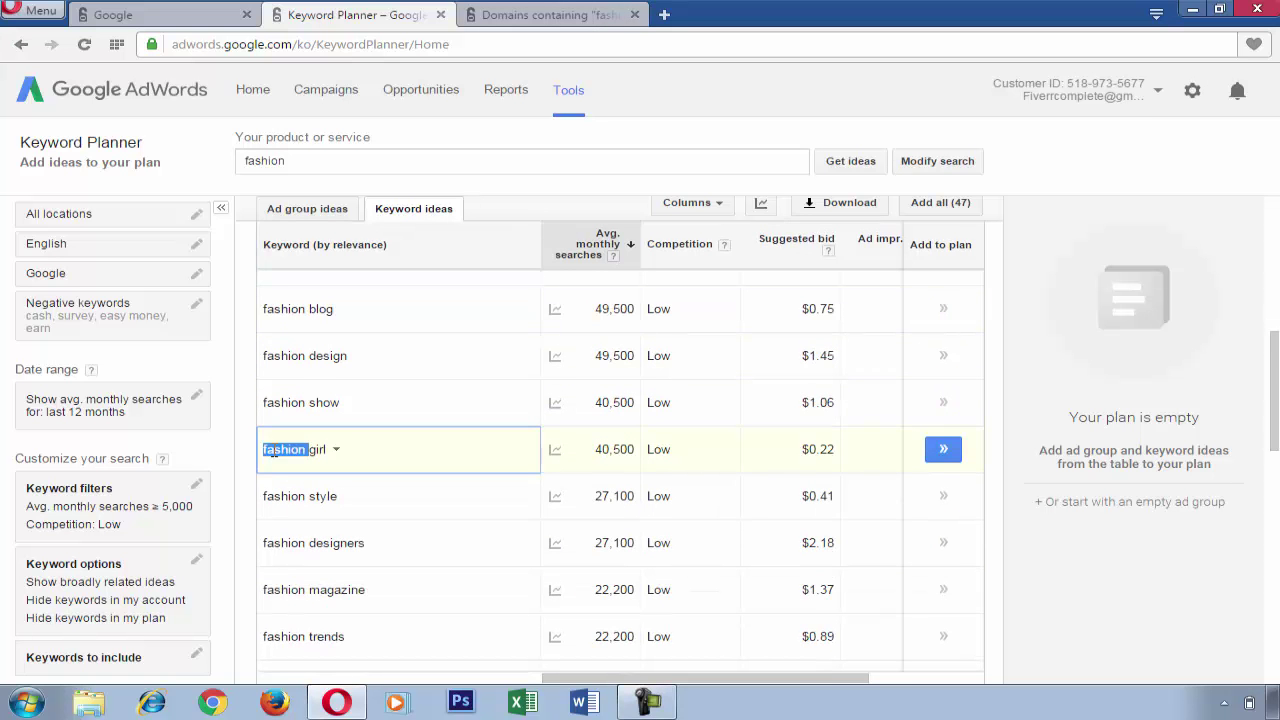
left_click(286, 500)
double_click(325, 543)
double_click(280, 590)
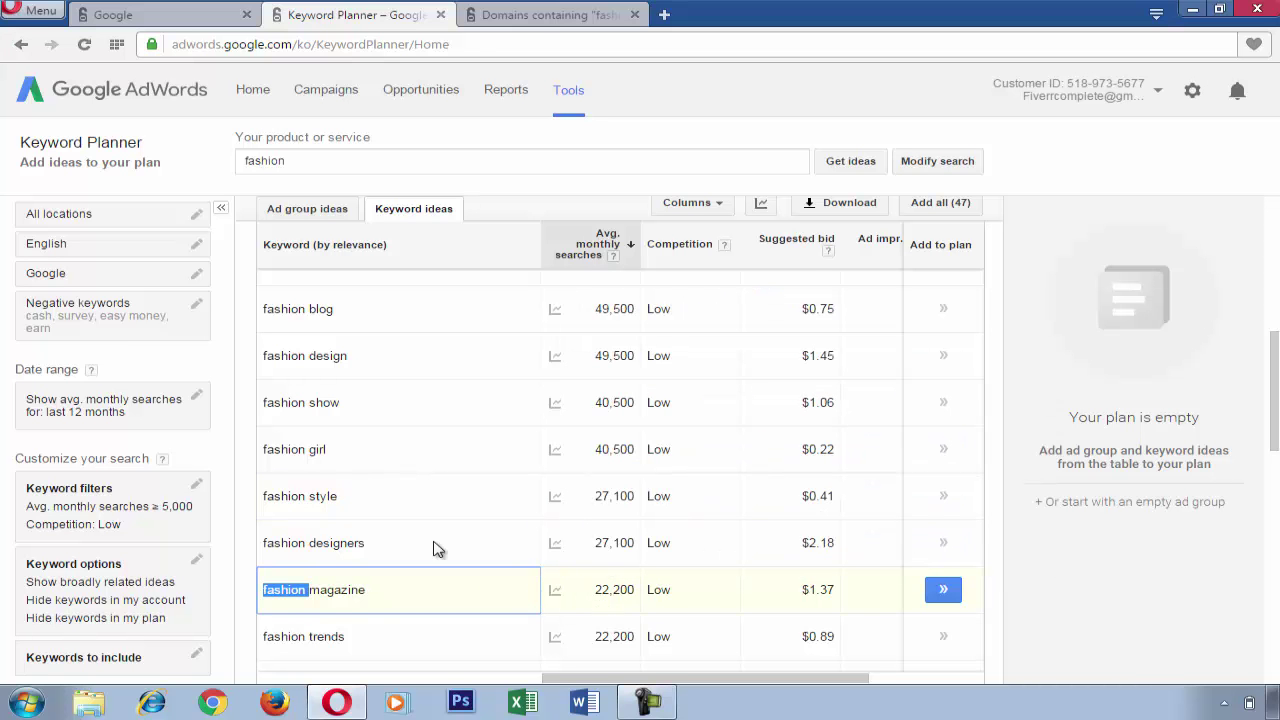
Switch to Lean Domain Search and look through the available domain names suggested for "fashion blog"
left_click(549, 12)
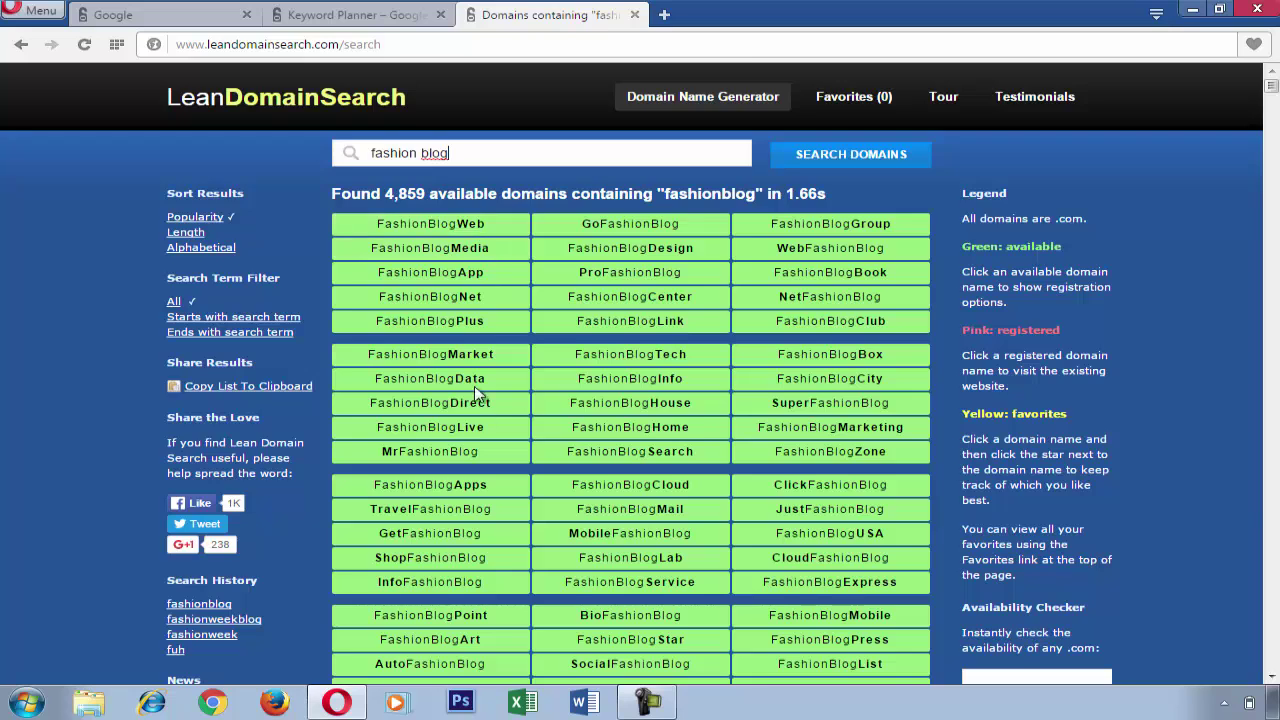
scroll(481, 428, "down", 1)
scroll(481, 428, "down", 1)
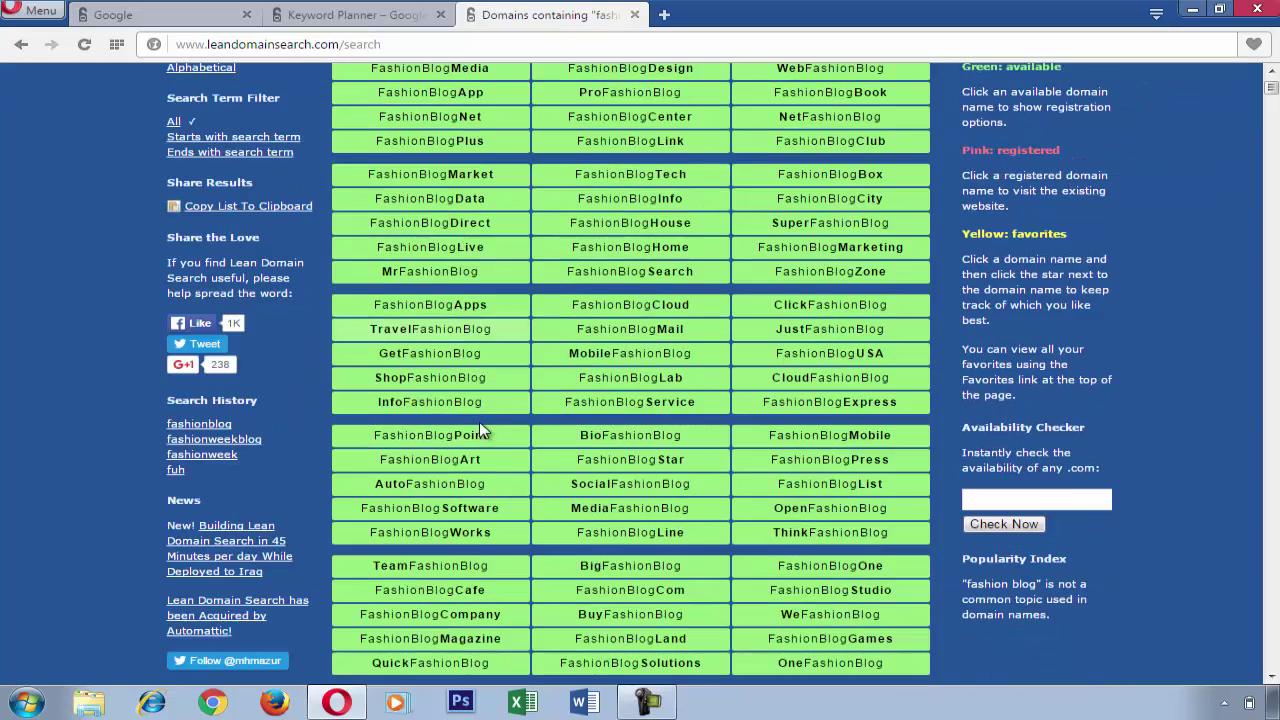
scroll(481, 428, "down", 2)
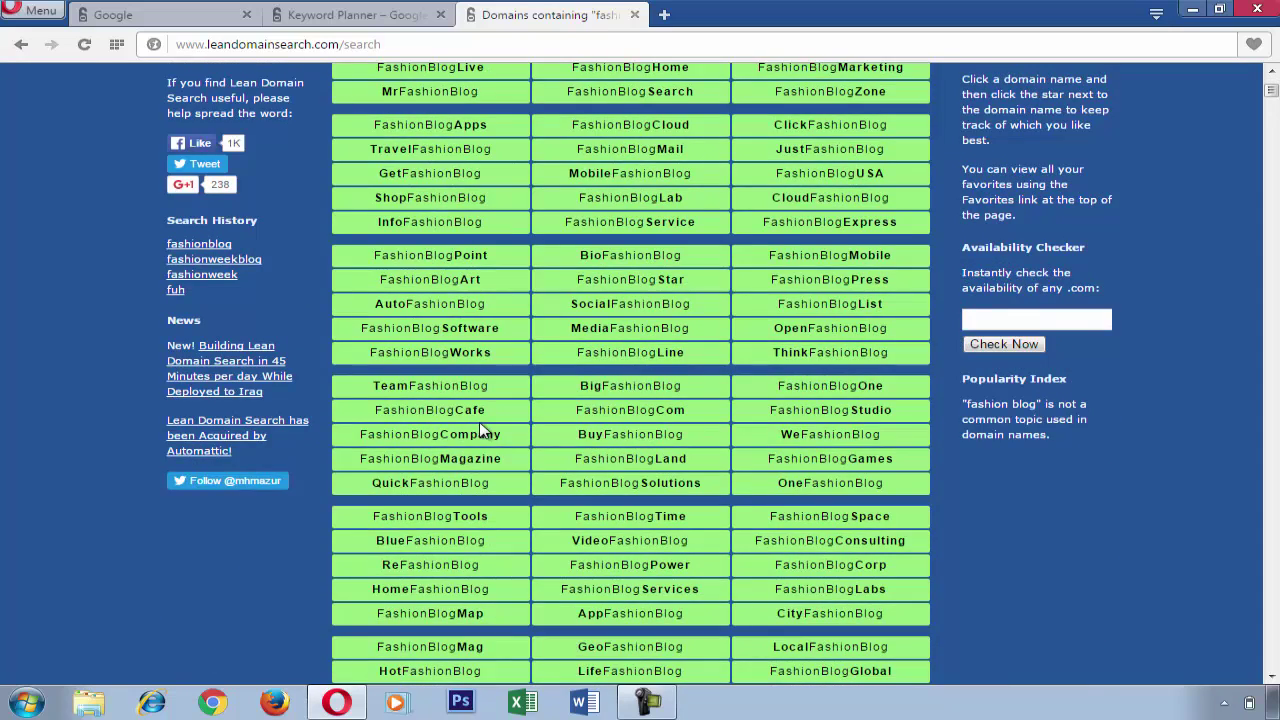
scroll(481, 430, "down", 2)
scroll(481, 430, "up", 6)
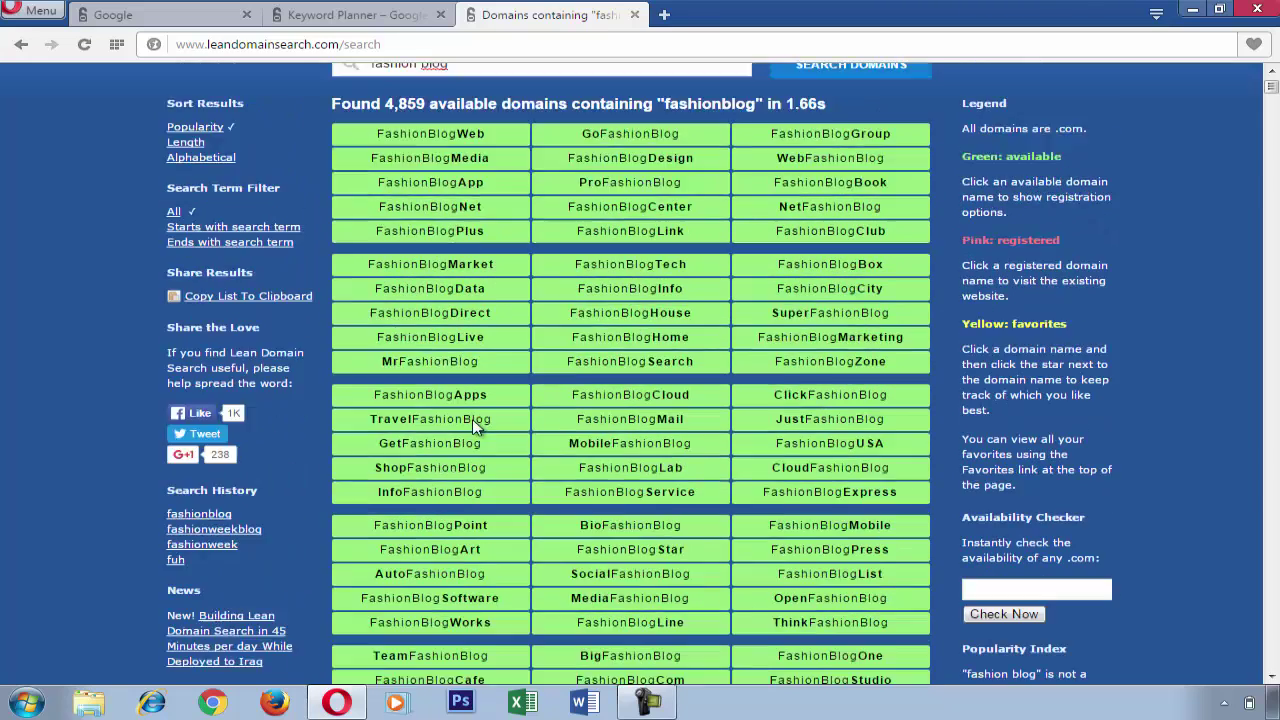
Go back to the Keyword Planner ideas and copy the word "street" from the "street fashion" keyword
left_click(365, 20)
scroll(445, 490, "down", 2)
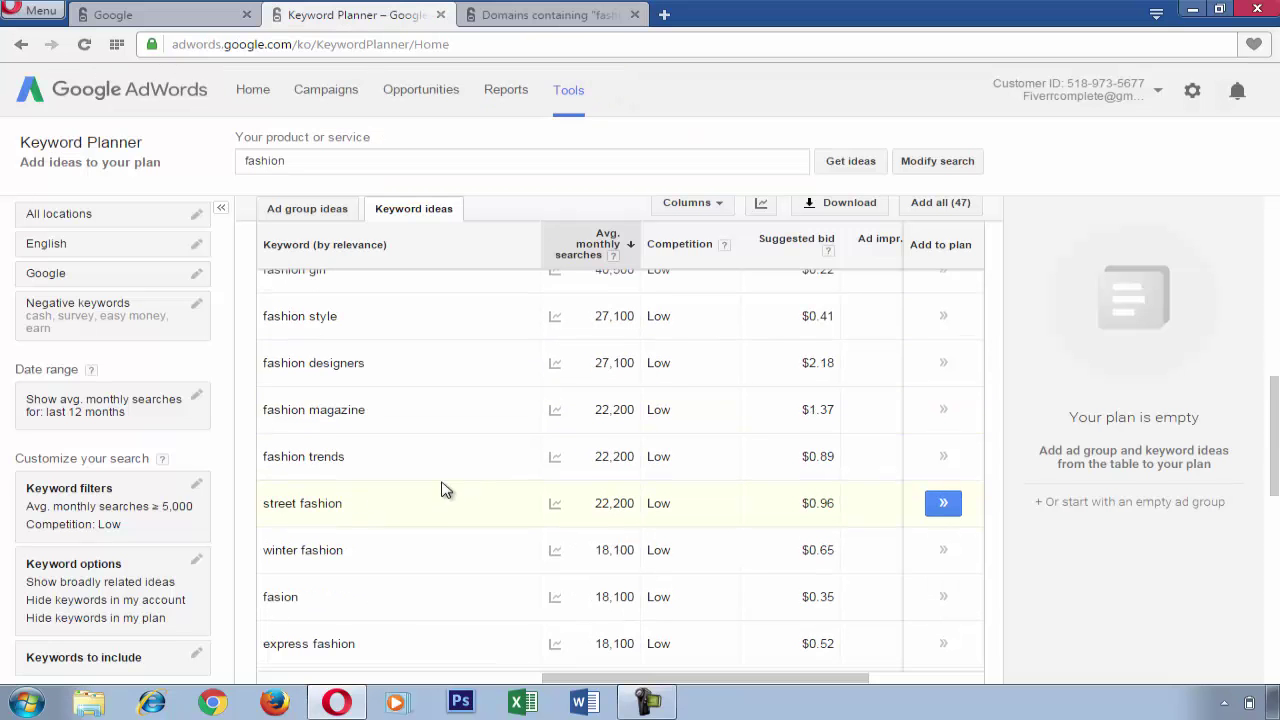
double_click(286, 506)
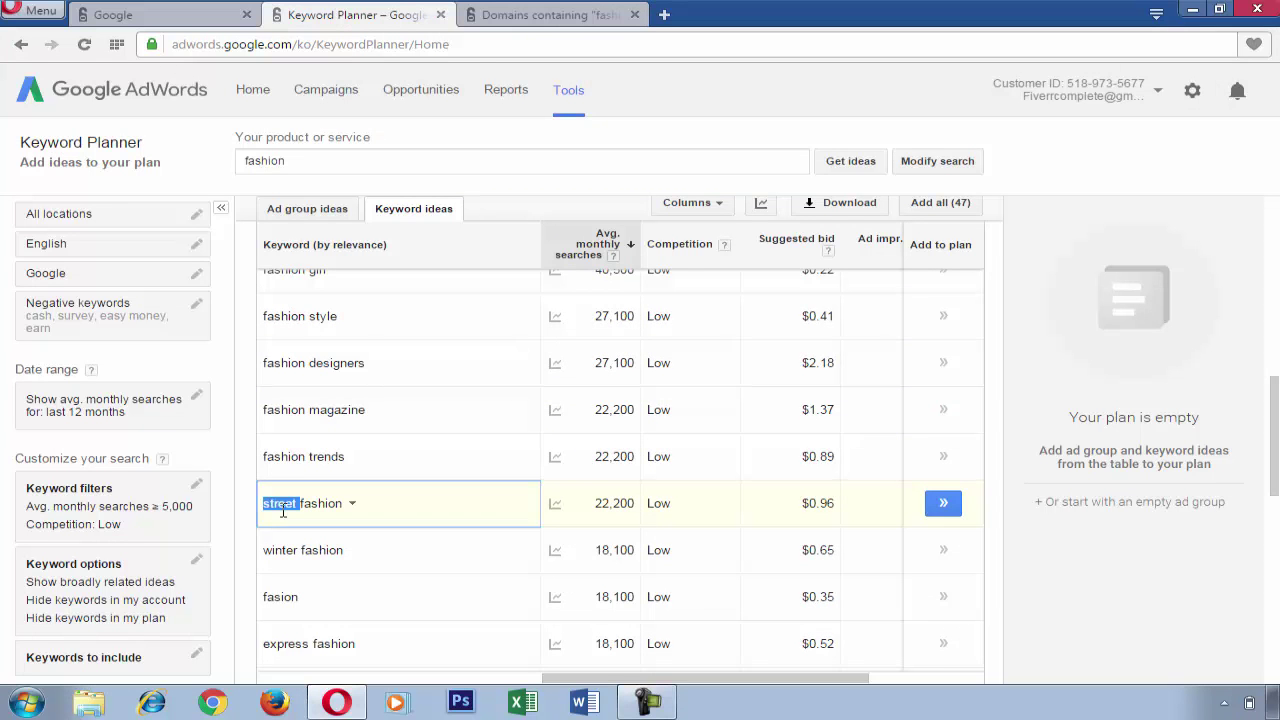
right_click(292, 516)
left_click(326, 568)
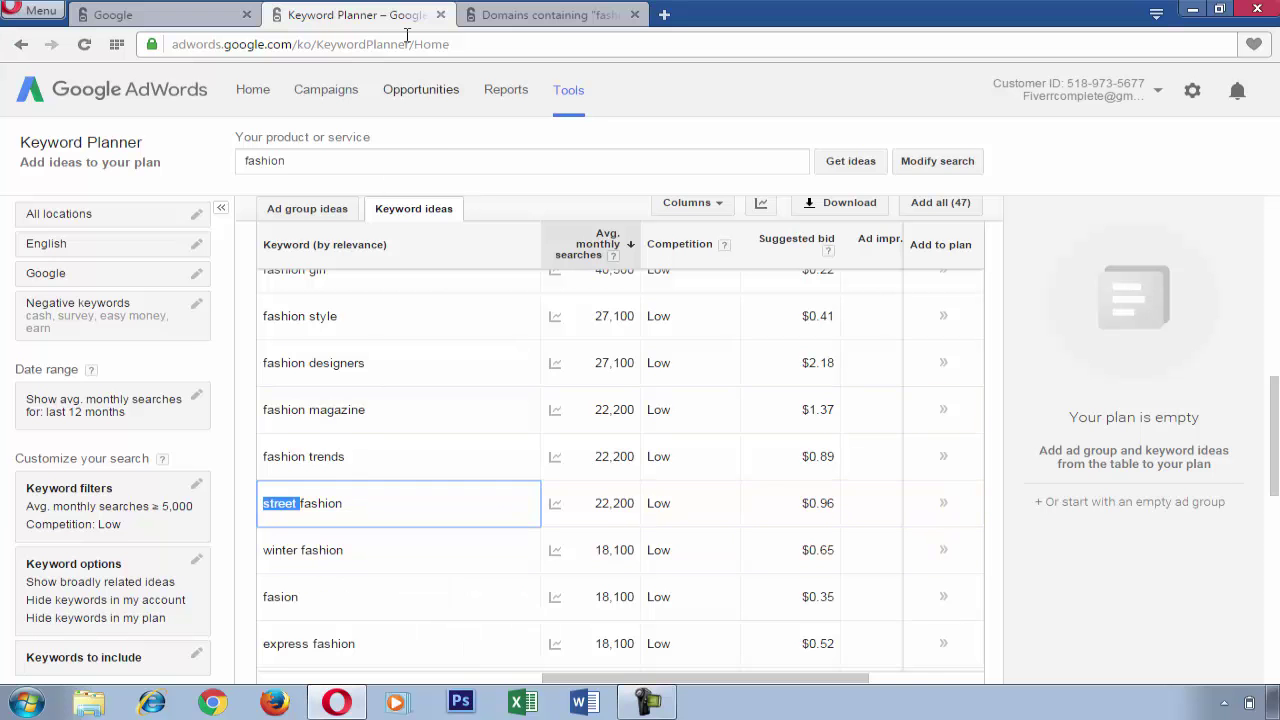
In Lean Domain Search, replace "blog" with the copied word and search for available domains containing "fashion street"
left_click(603, 14)
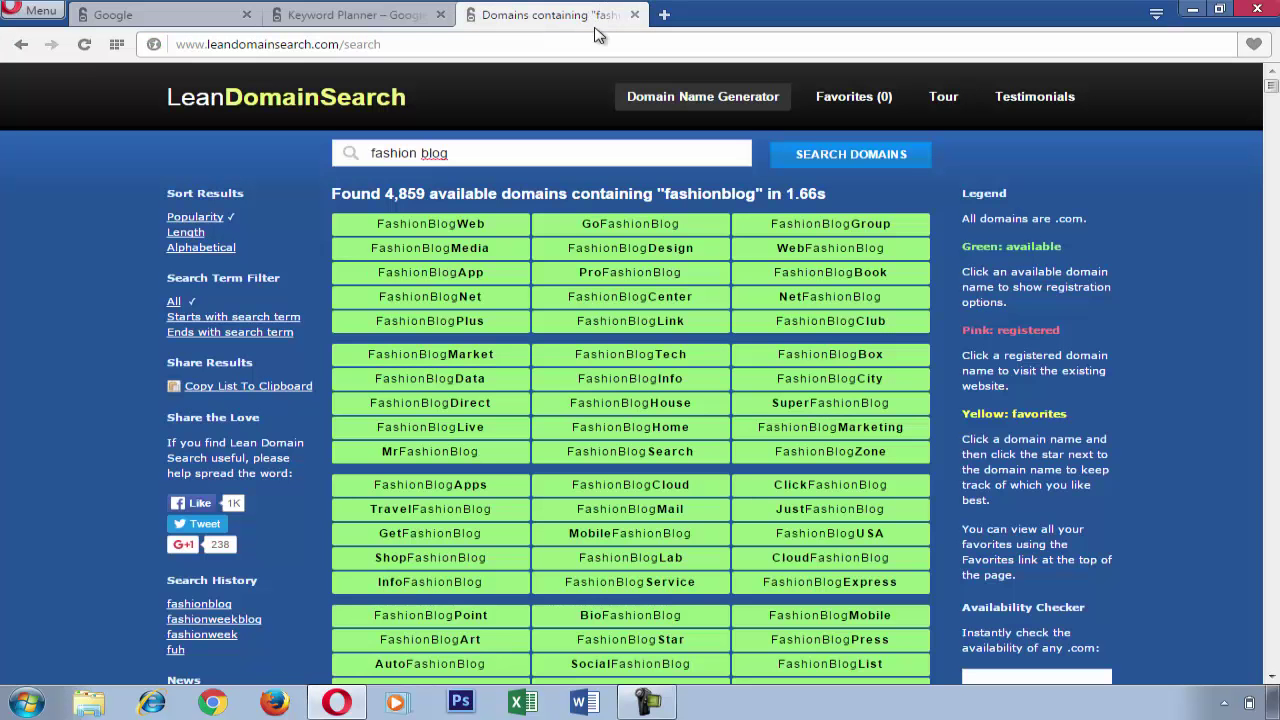
double_click(422, 157)
key("ctrl+v")
left_click(865, 154)
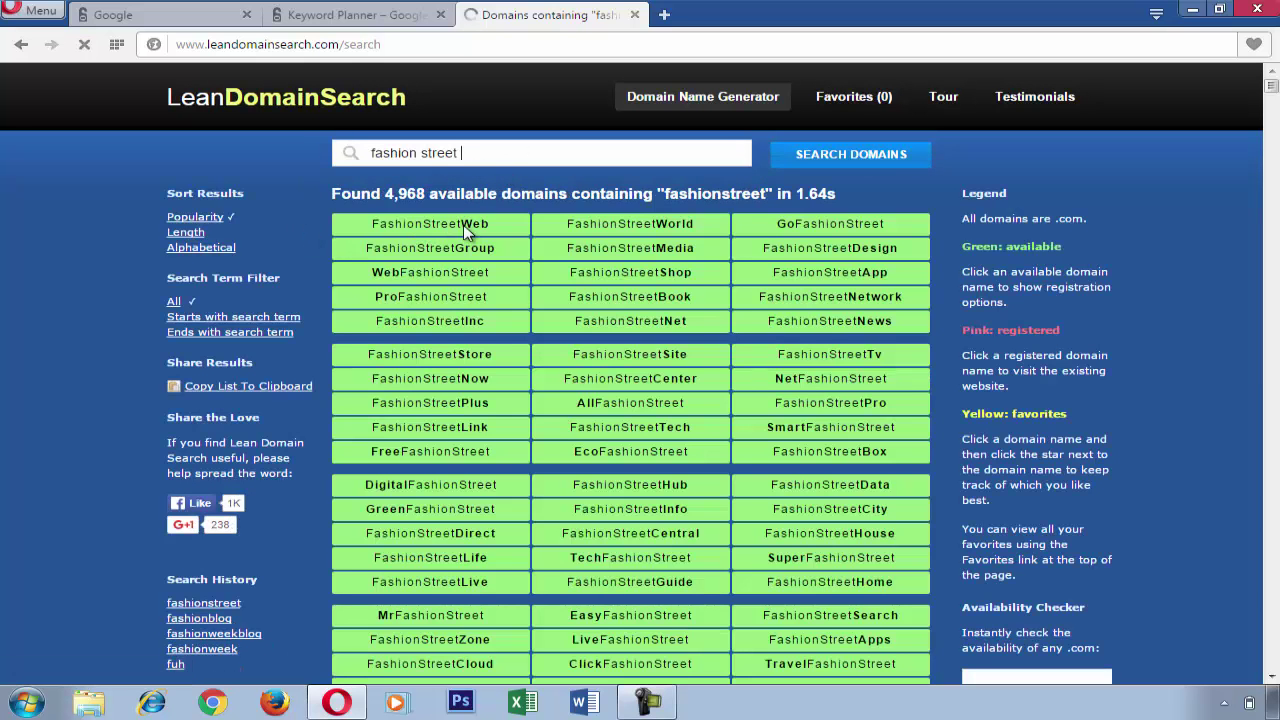
Return to the Keyword Planner ideas and examine the remaining keywords below "street fashion", including "fasion", for other domain candidates
left_click(325, 10)
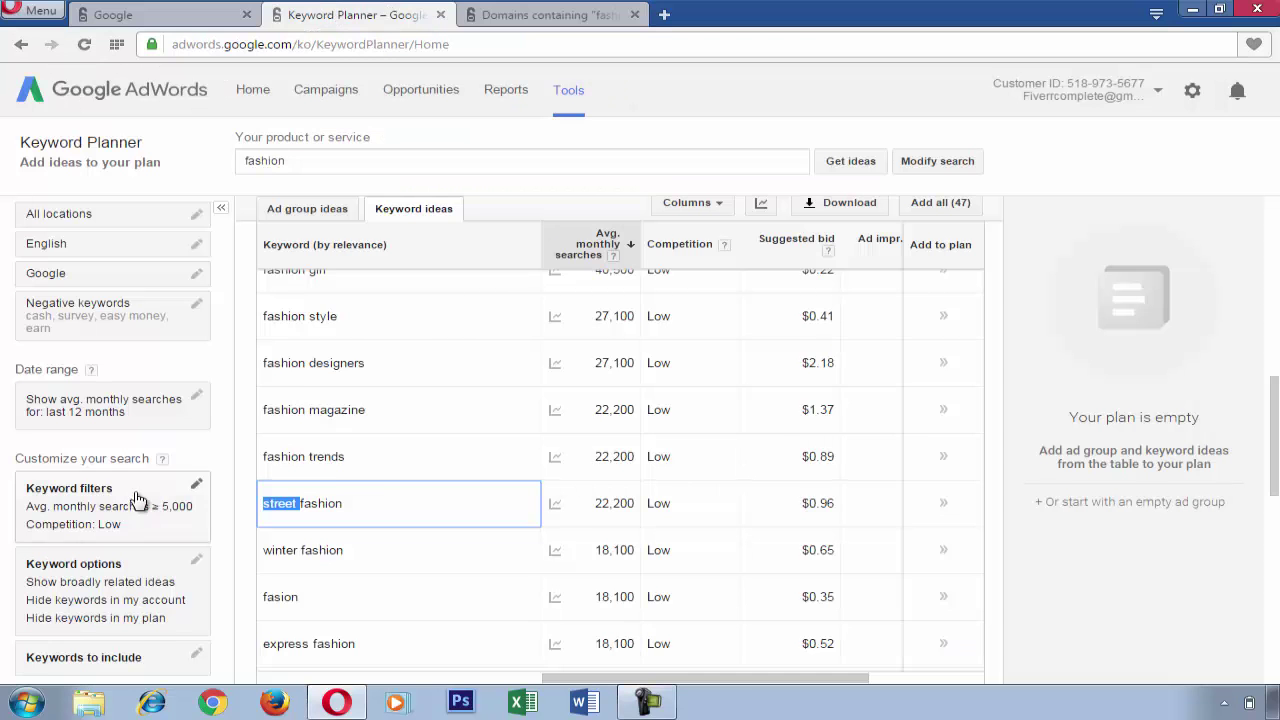
scroll(386, 500, "down", 1)
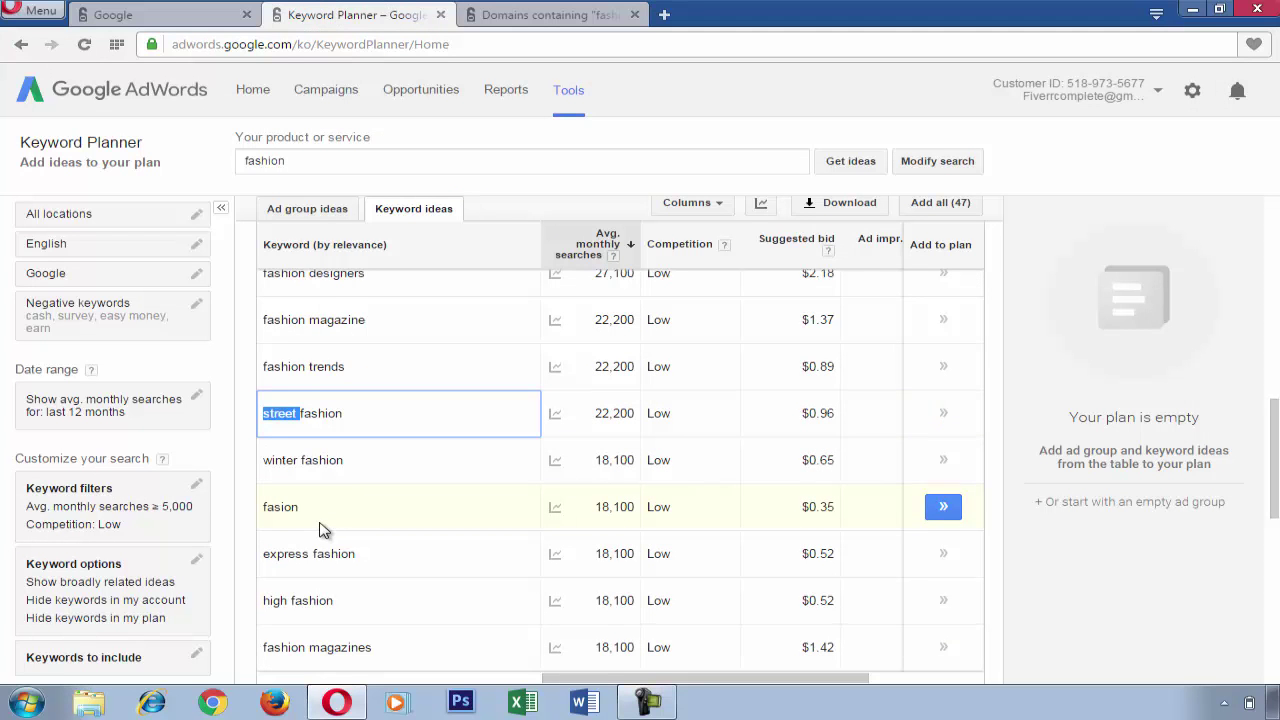
scroll(320, 529, "down", 1)
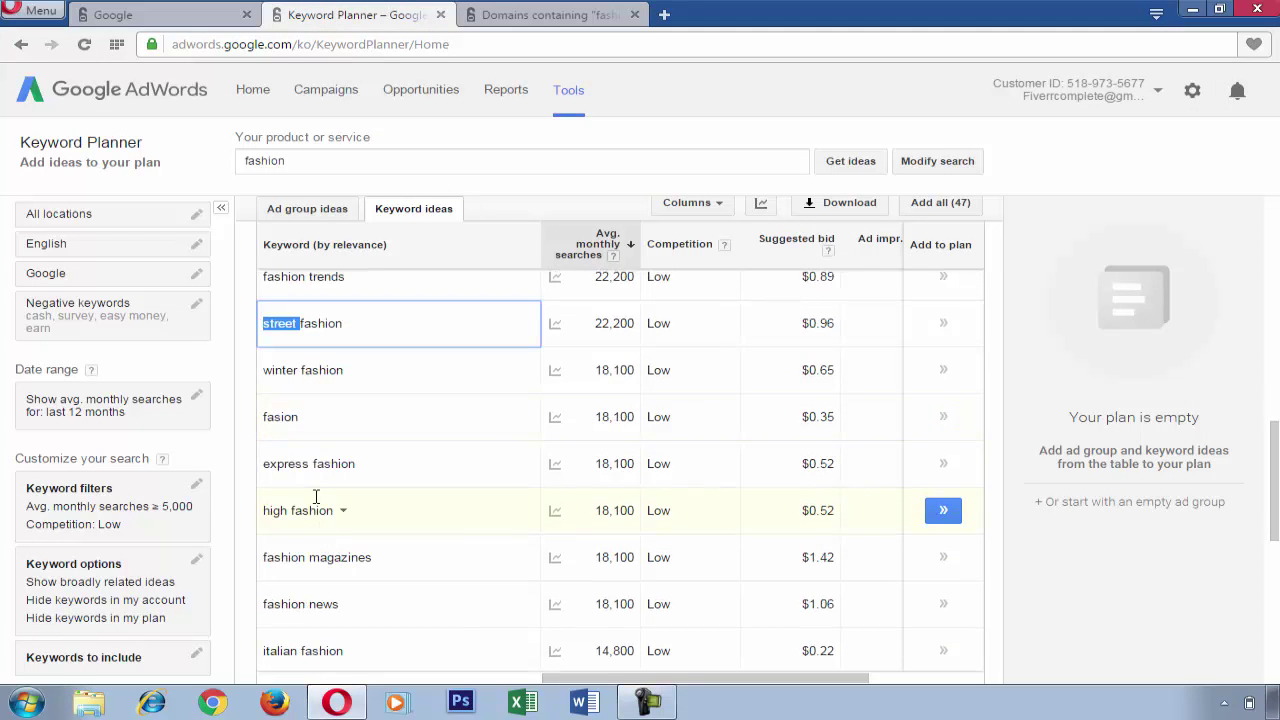
double_click(286, 420)
left_click(400, 440)
scroll(312, 487, "down", 1)
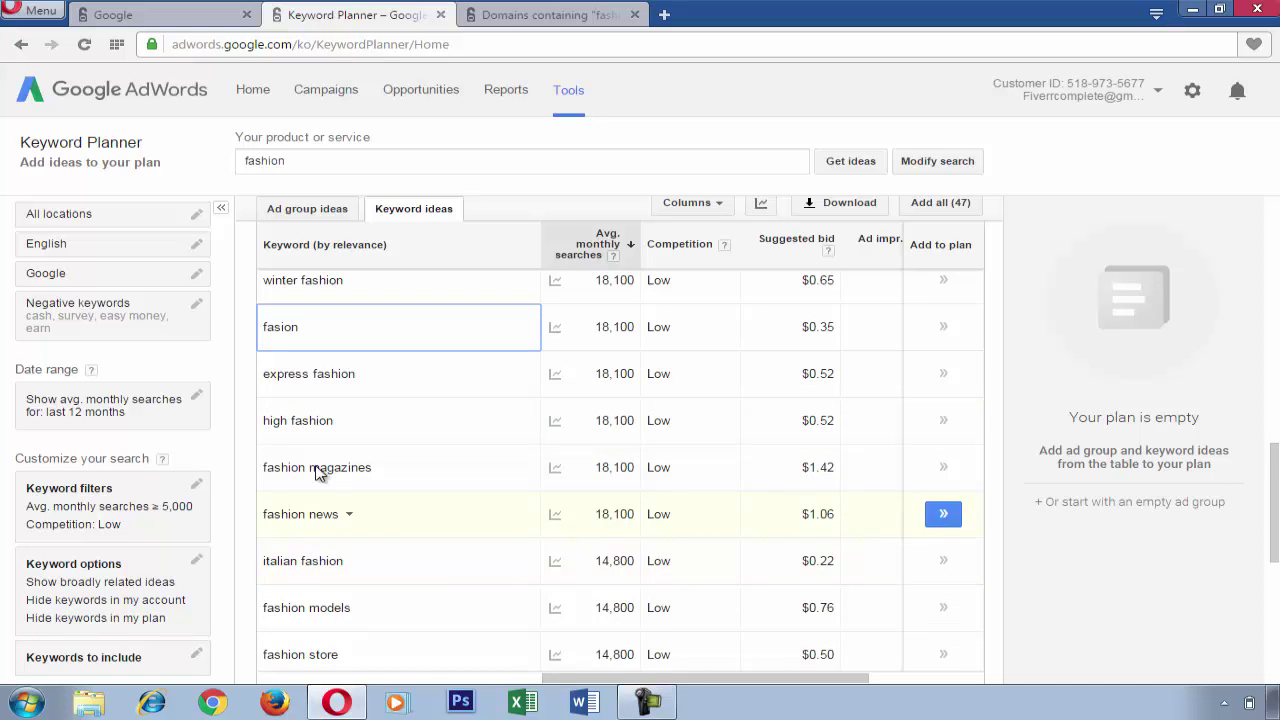
scroll(320, 484, "down", 1)
scroll(320, 482, "down", 1)
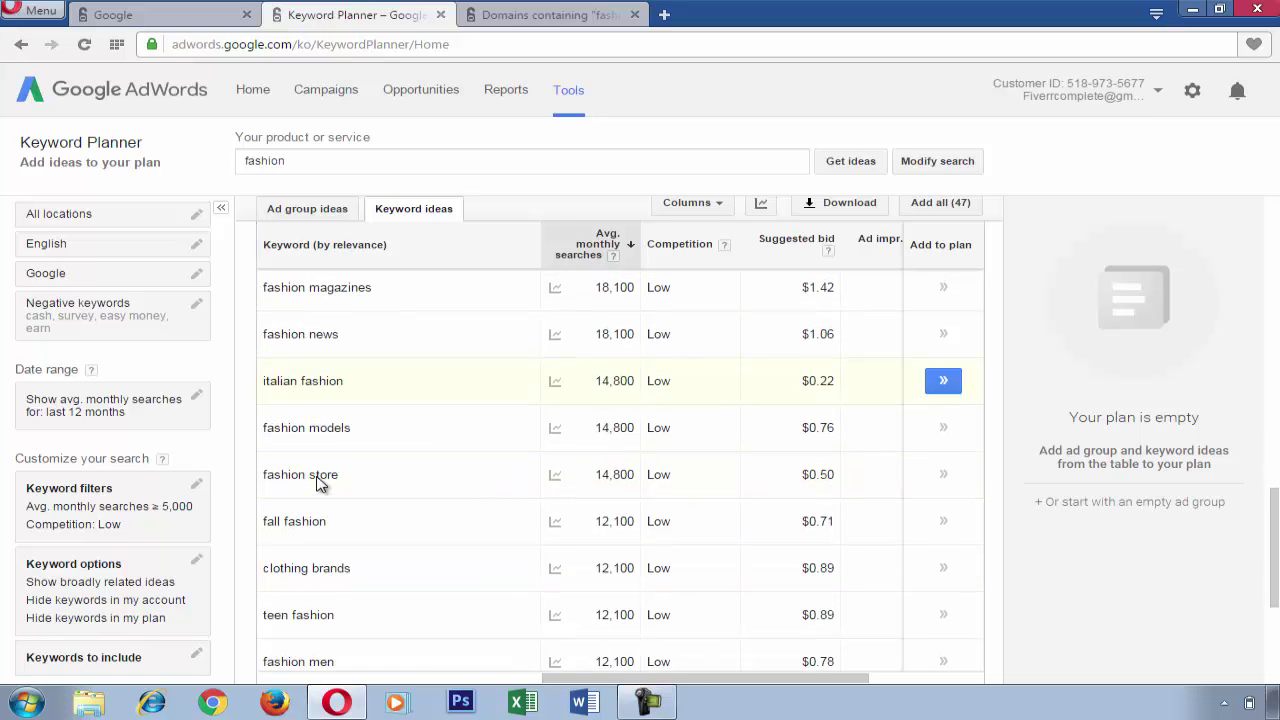
scroll(296, 588, "down", 1)
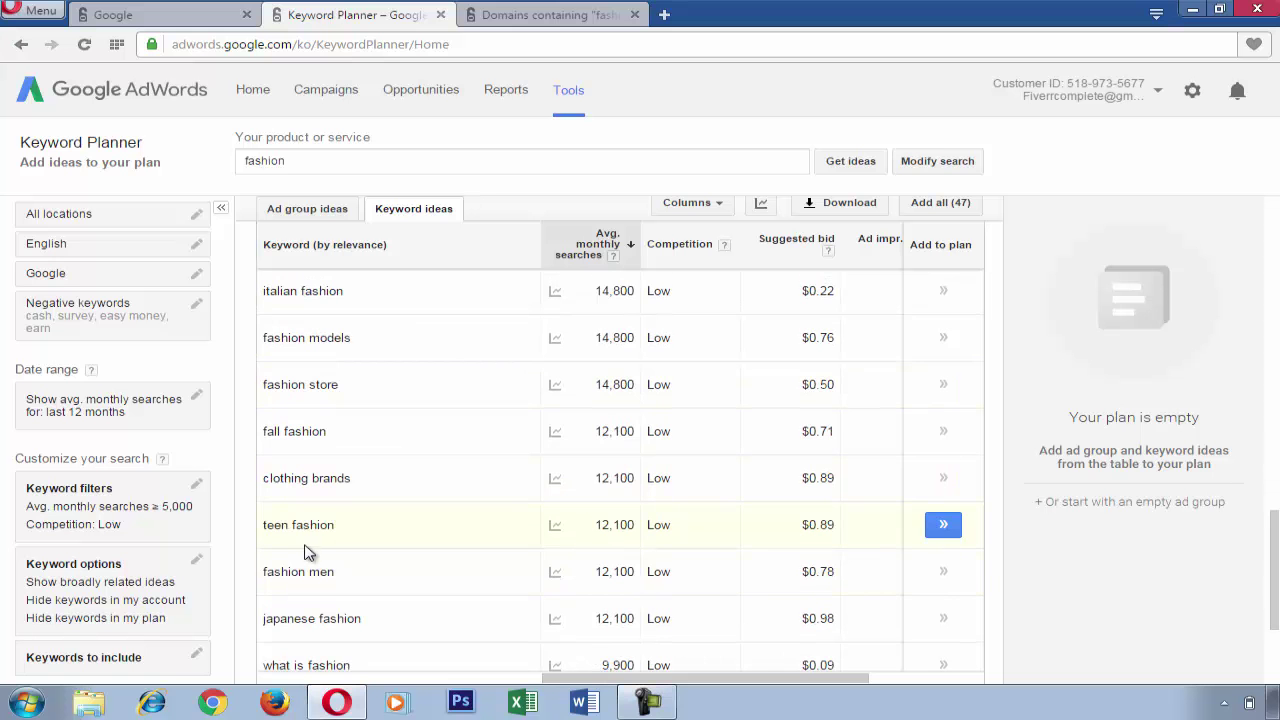
scroll(298, 590, "down", 1)
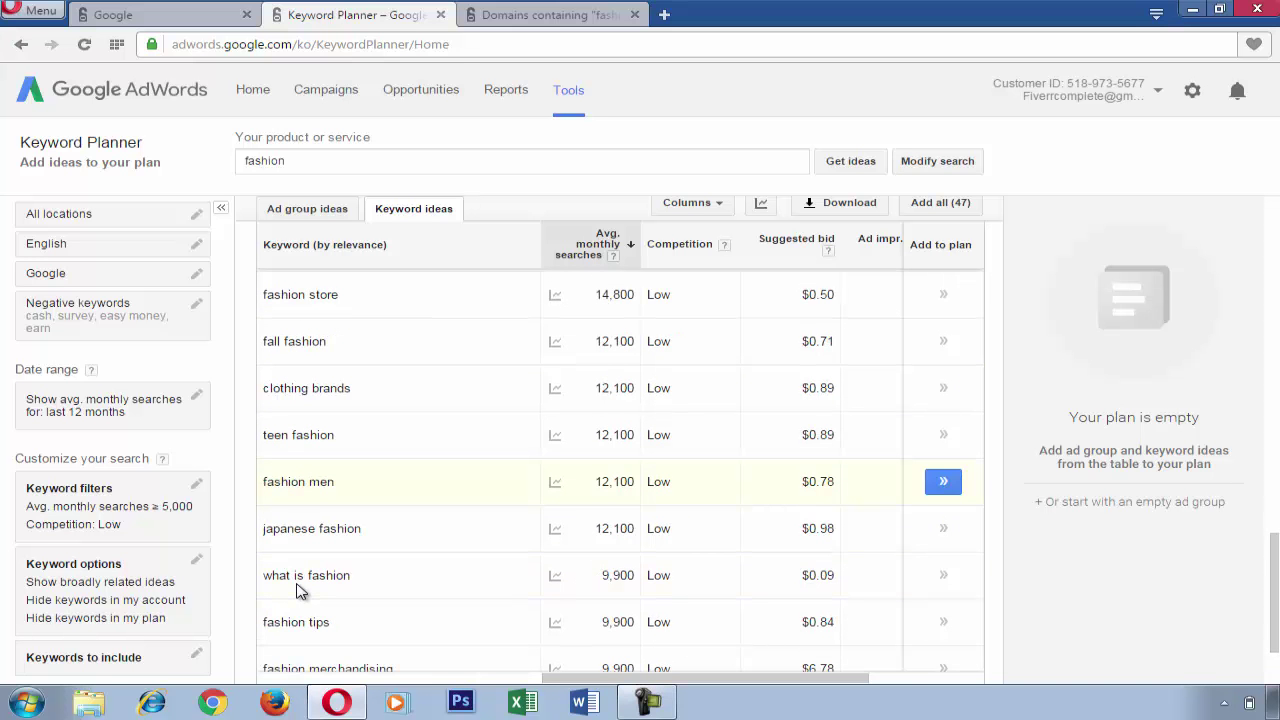
scroll(306, 590, "down", 1)
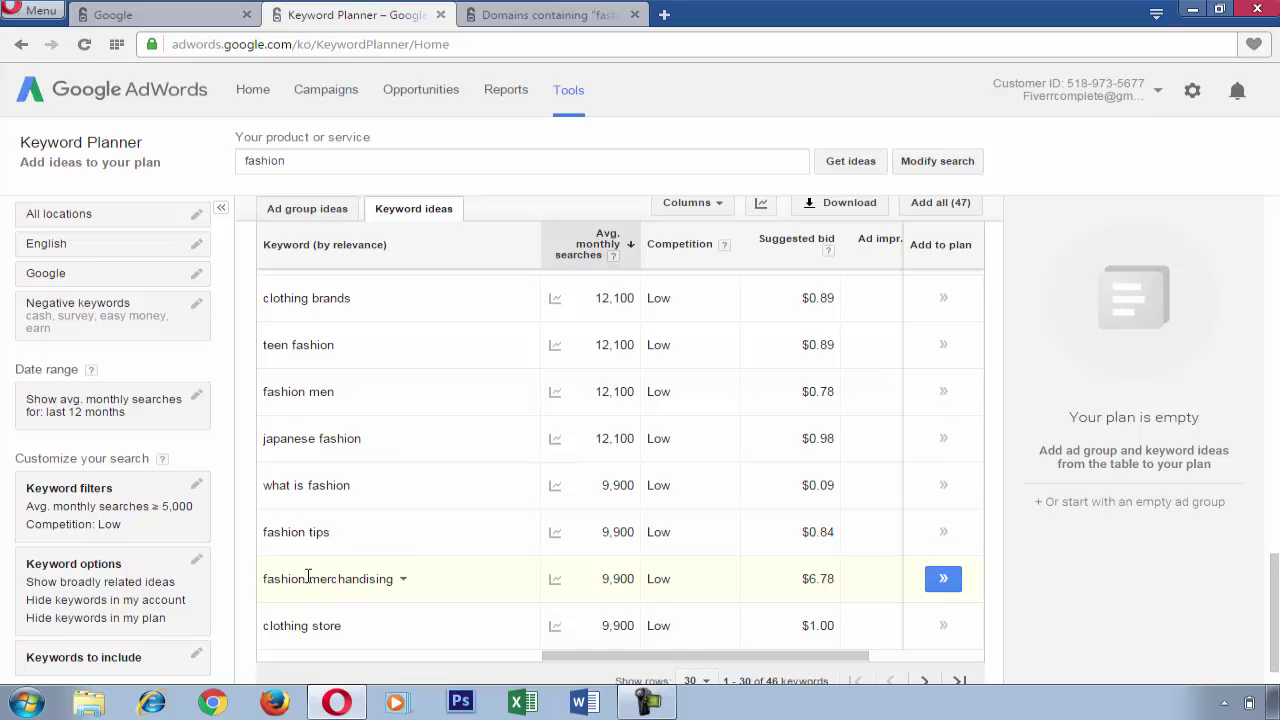
scroll(306, 580, "down", 1)
scroll(298, 560, "up", 1)
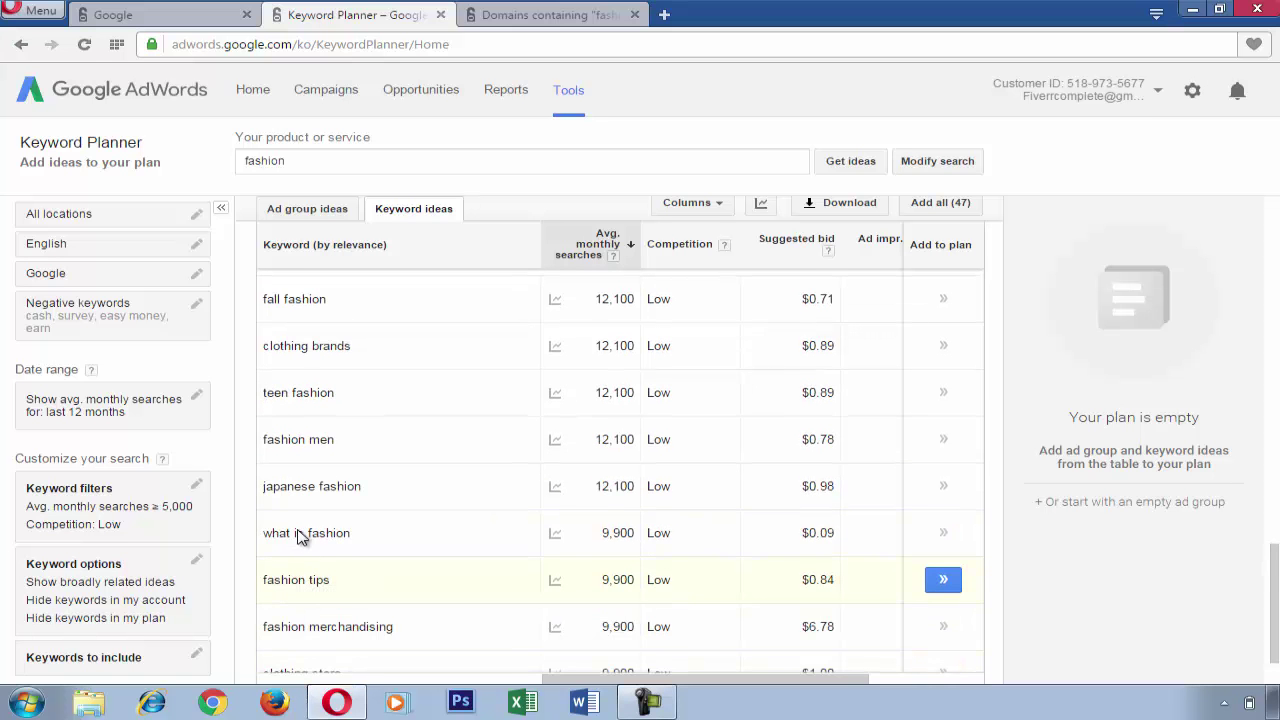
scroll(298, 535, "up", 3)
scroll(298, 530, "up", 5)
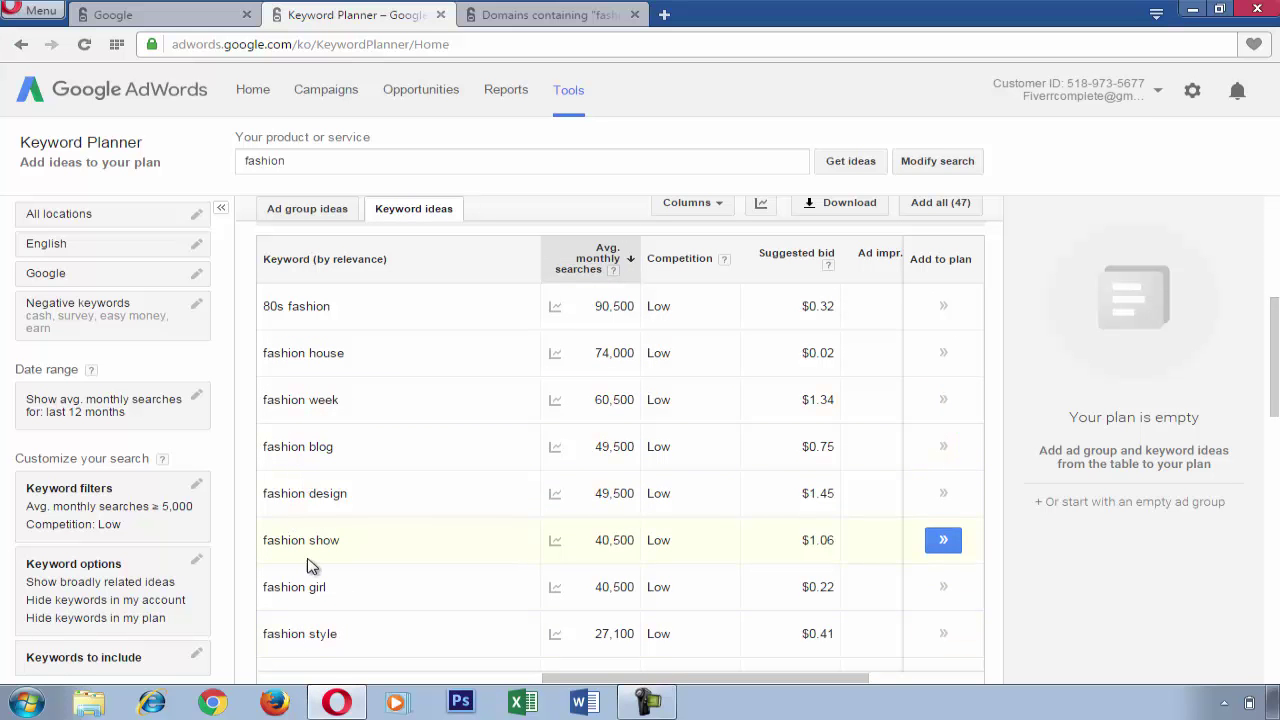
Copy "style" from the "fashion style" keyword and search Lean Domain Search for available domains containing "fashion style"
double_click(323, 637)
right_click(323, 638)
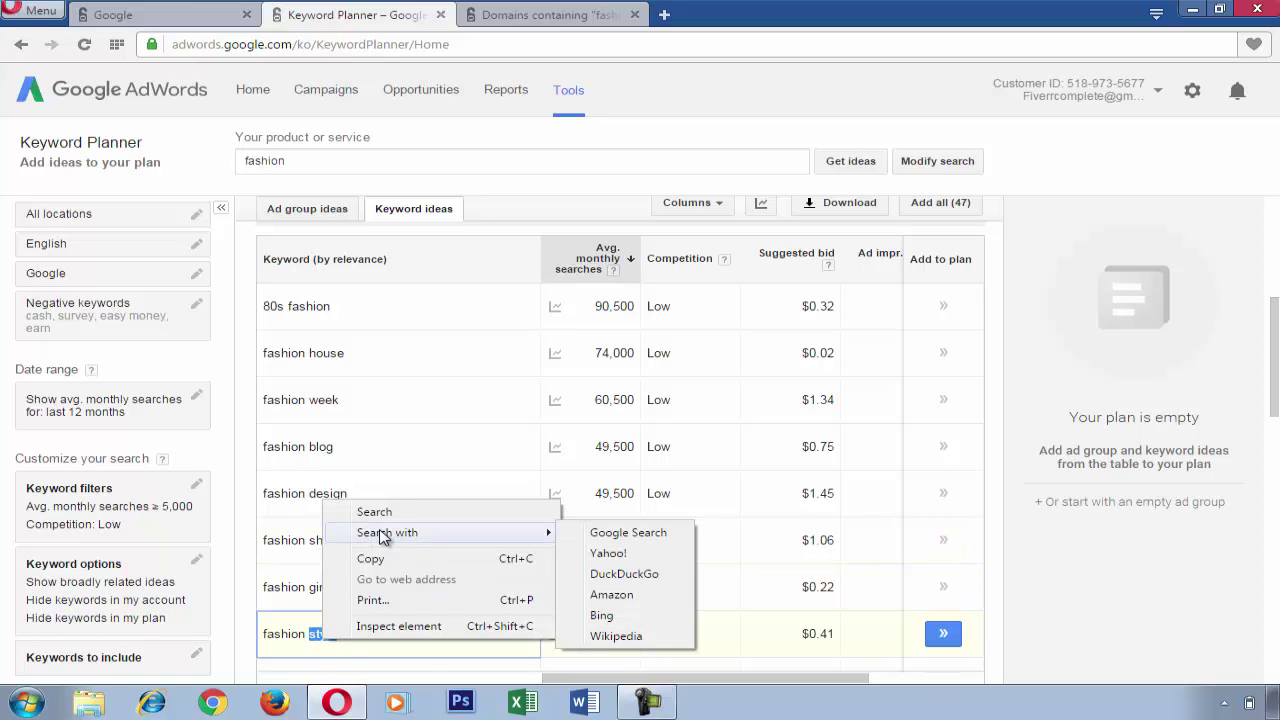
left_click(388, 561)
left_click(521, 18)
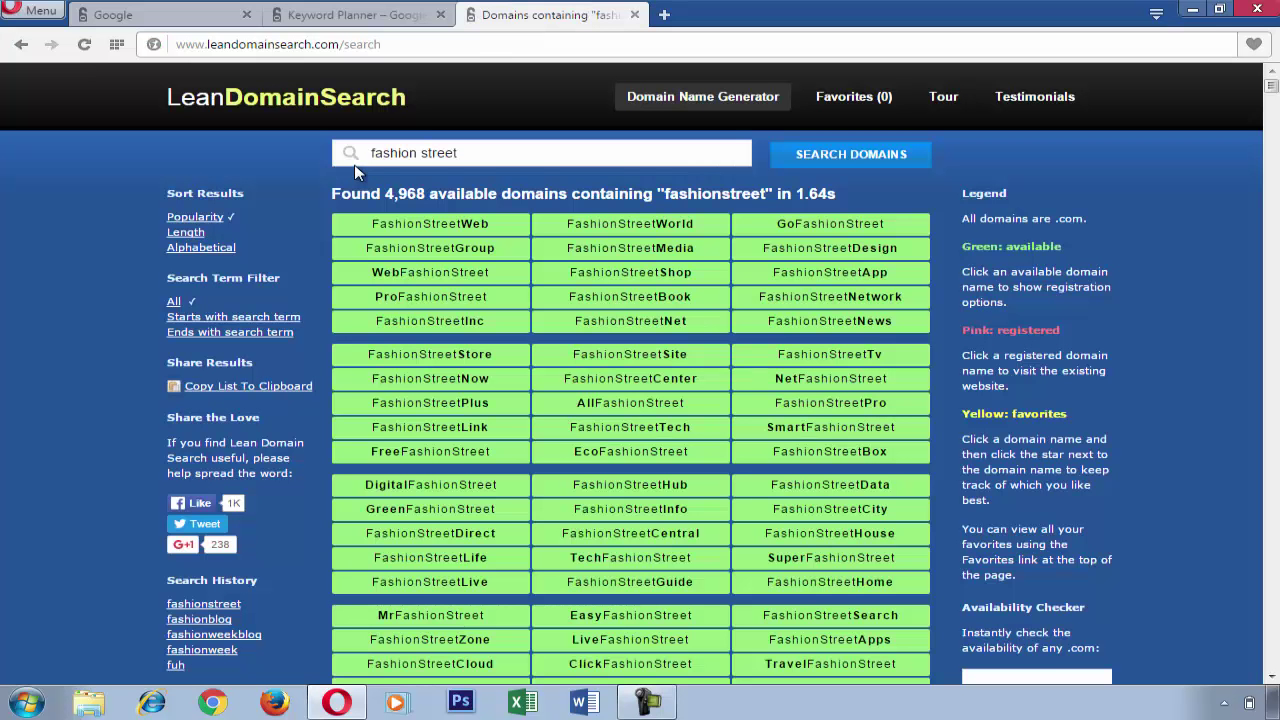
double_click(446, 150)
key("ctrl+v")
left_click(793, 144)
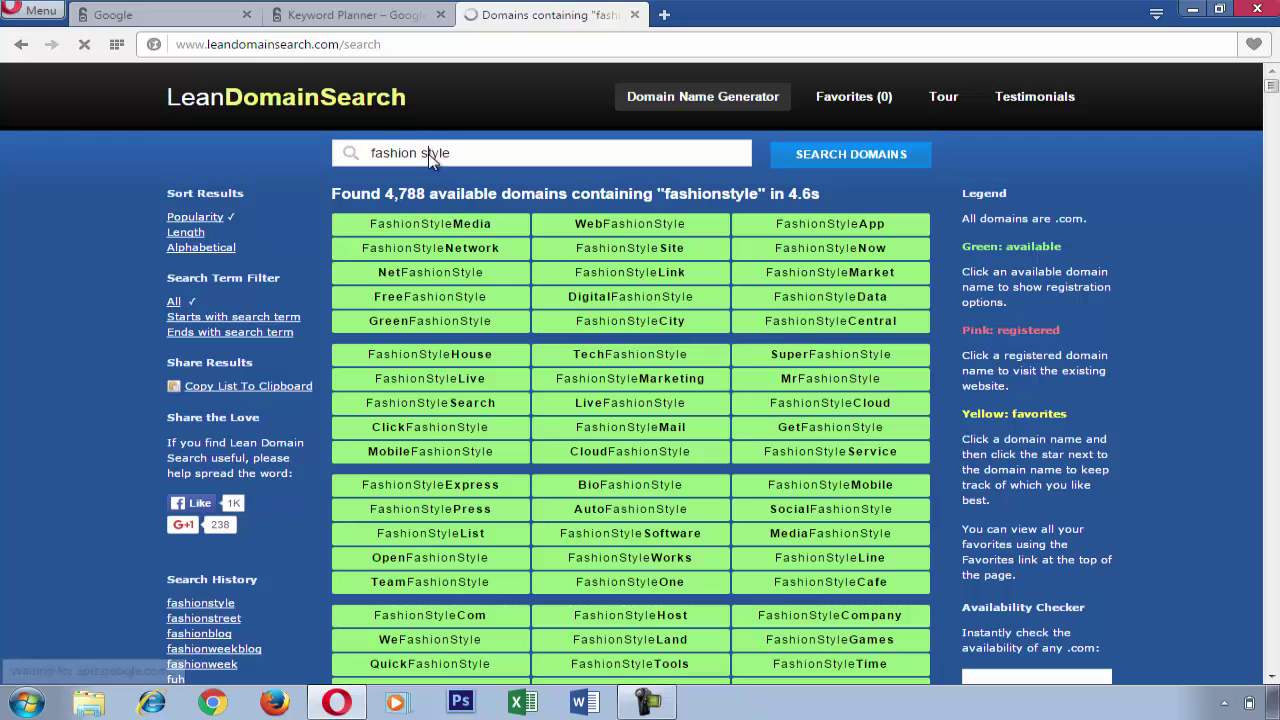
Look through the available "fashion style" domain names, and delete the word "style" from the search term
double_click(430, 153)
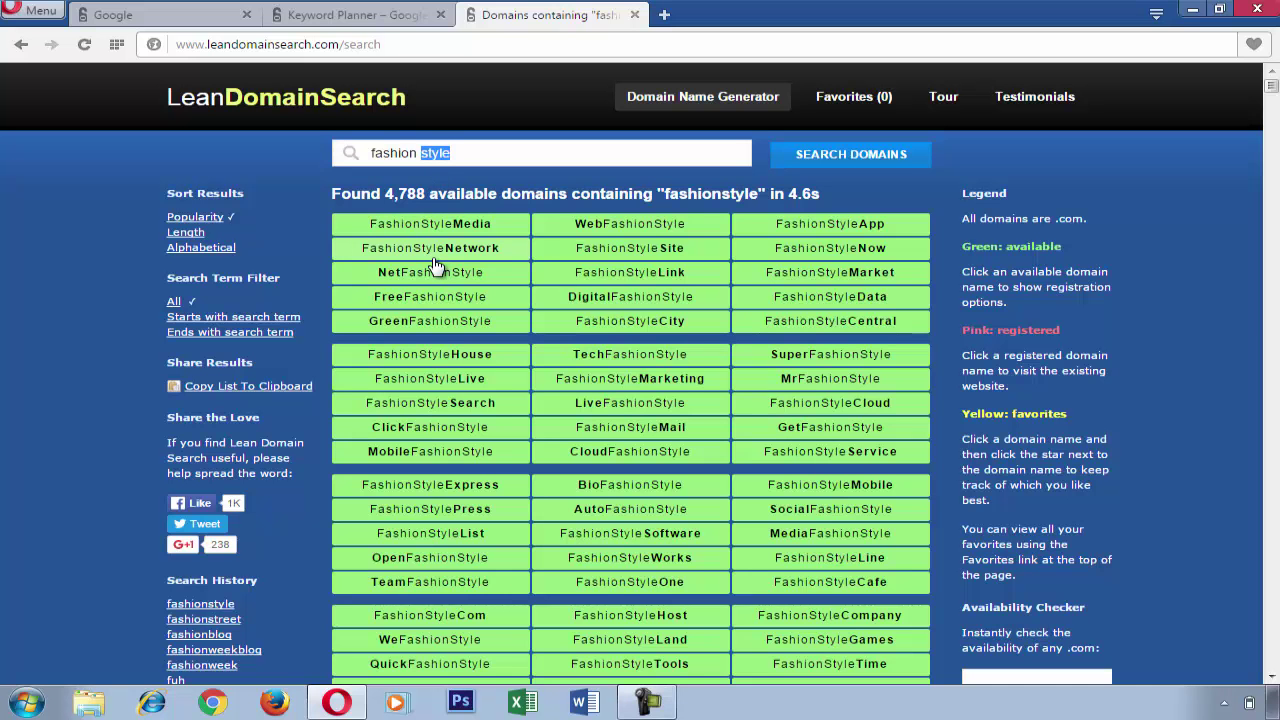
scroll(435, 265, "down", 1)
scroll(440, 265, "down", 1)
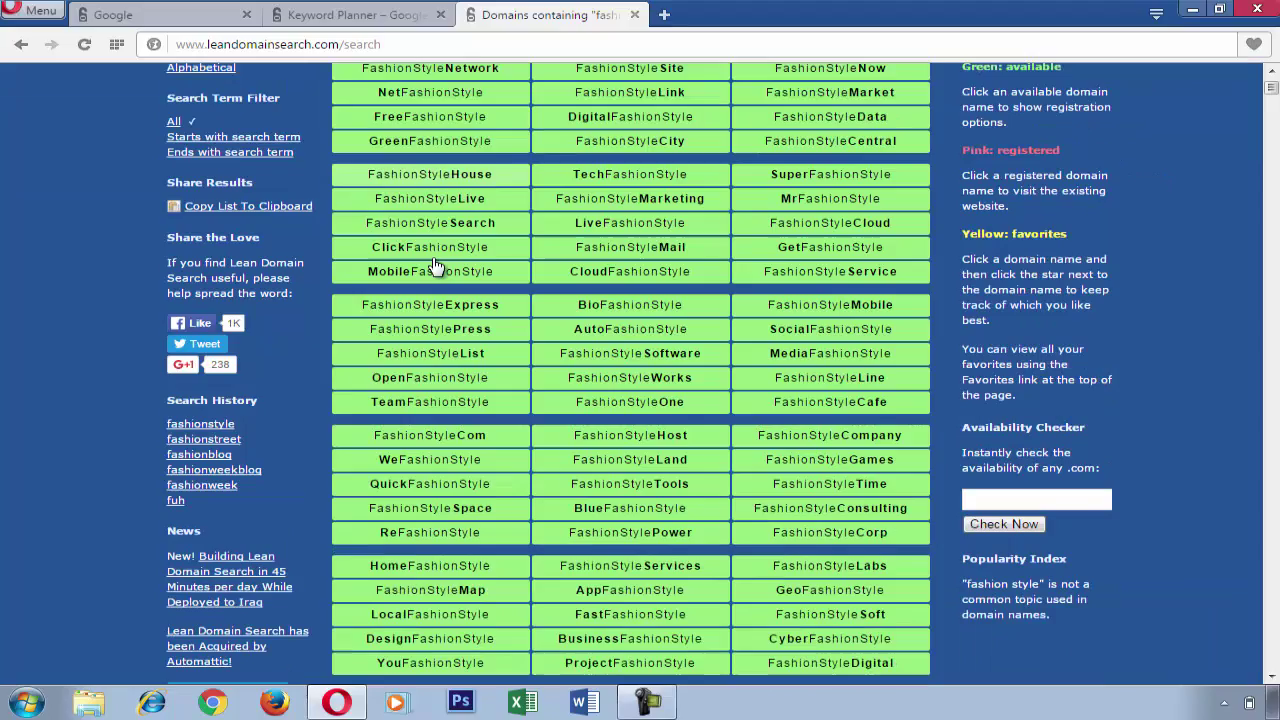
scroll(665, 350, "down", 1)
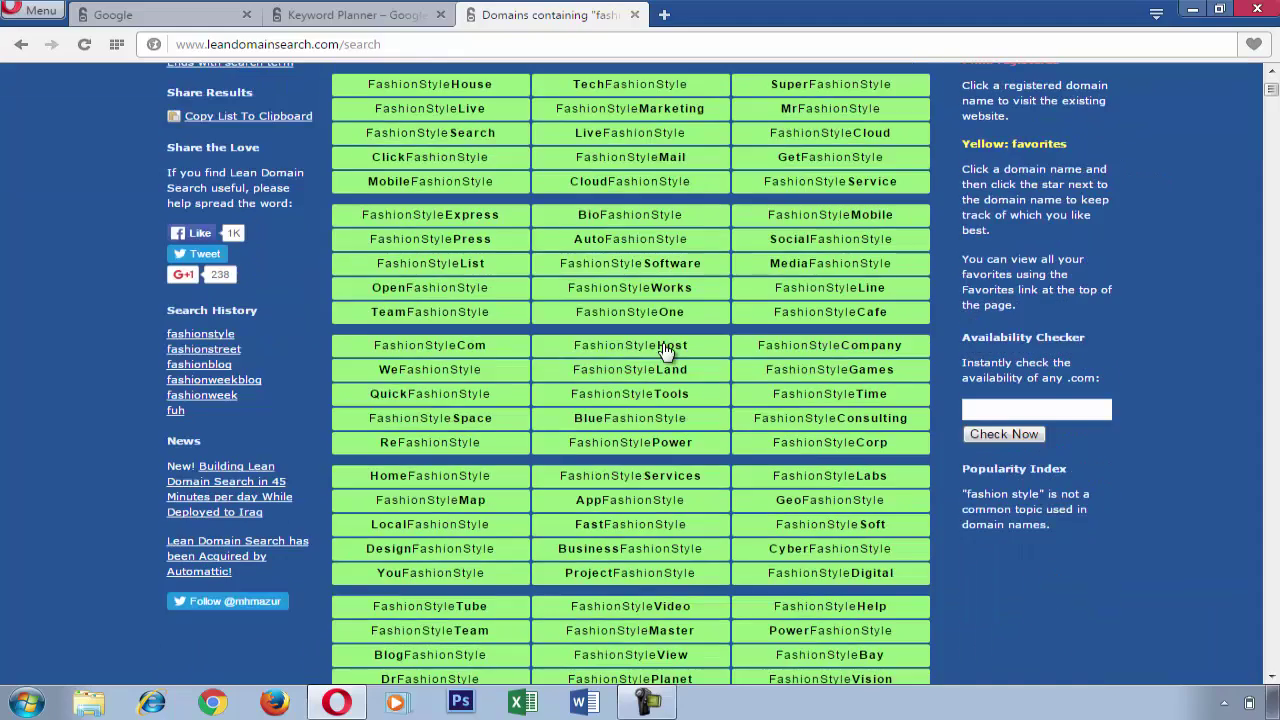
scroll(665, 350, "down", 7)
scroll(453, 520, "down", 4)
scroll(694, 523, "up", 13)
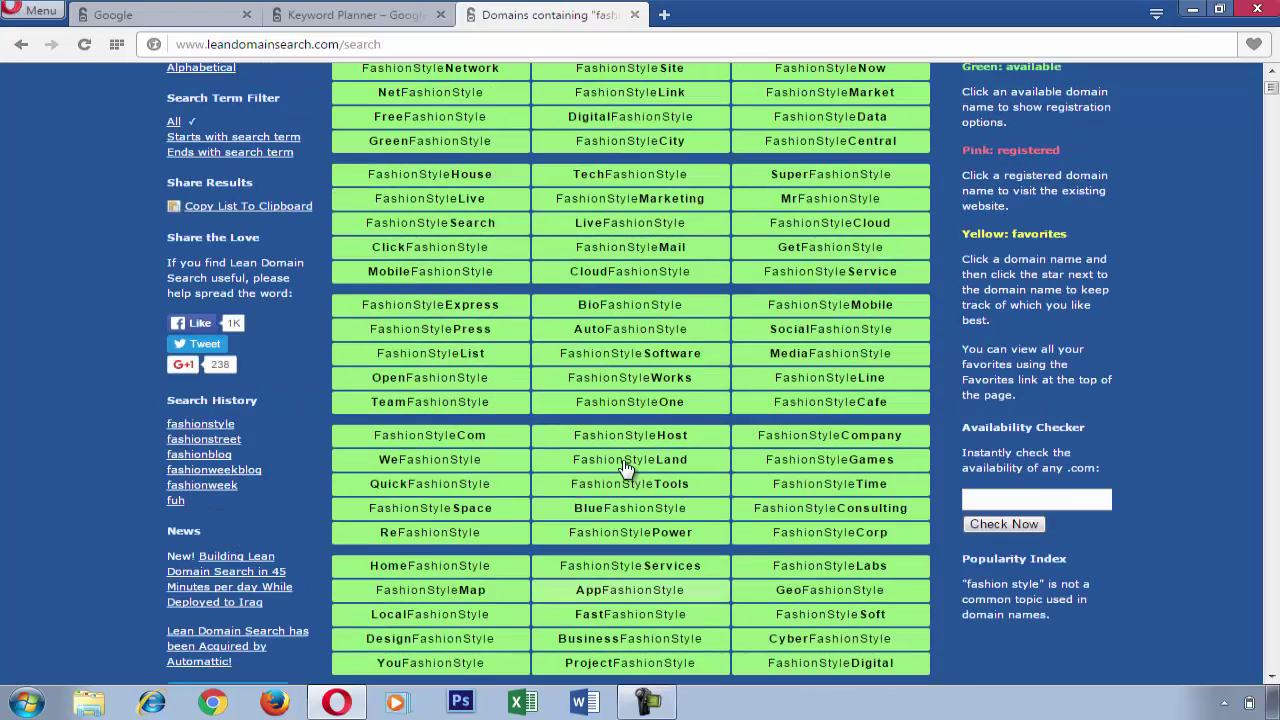
scroll(625, 468, "up", 2)
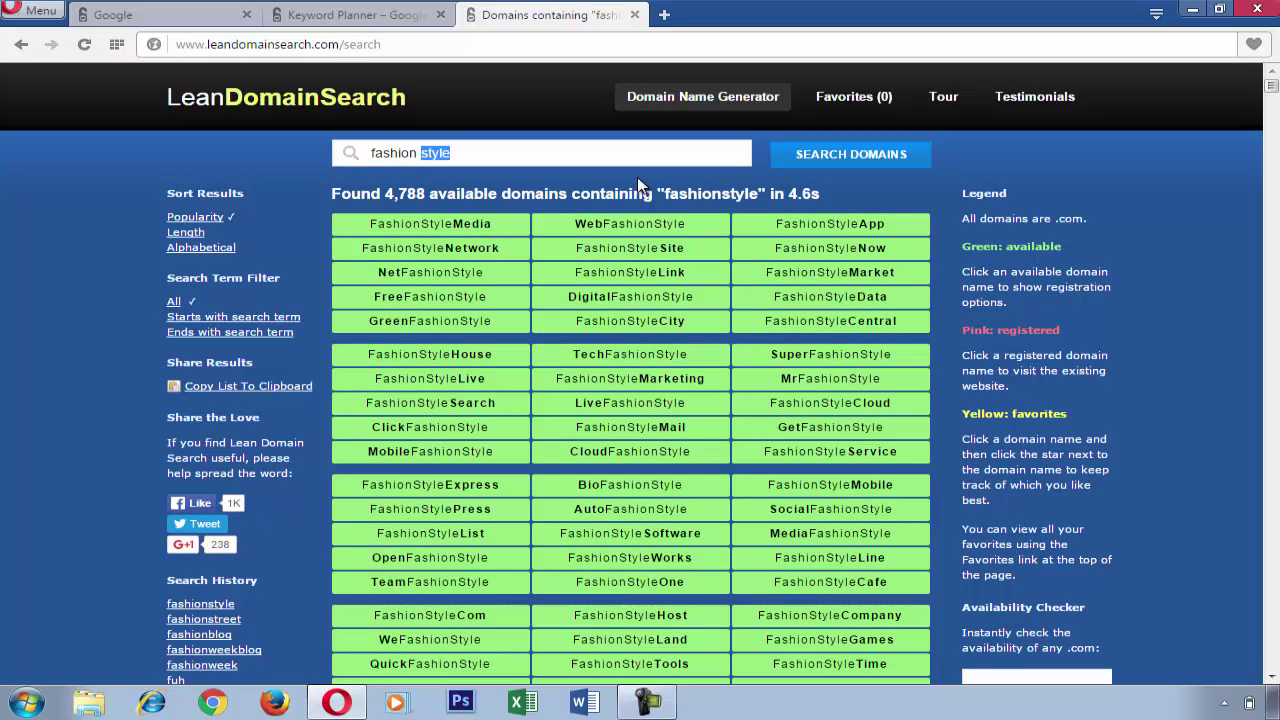
key("BackSpace")
Go back to the Keyword Planner ideas and copy the word "trends" from the "fashion trends" keyword
left_click(300, 15)
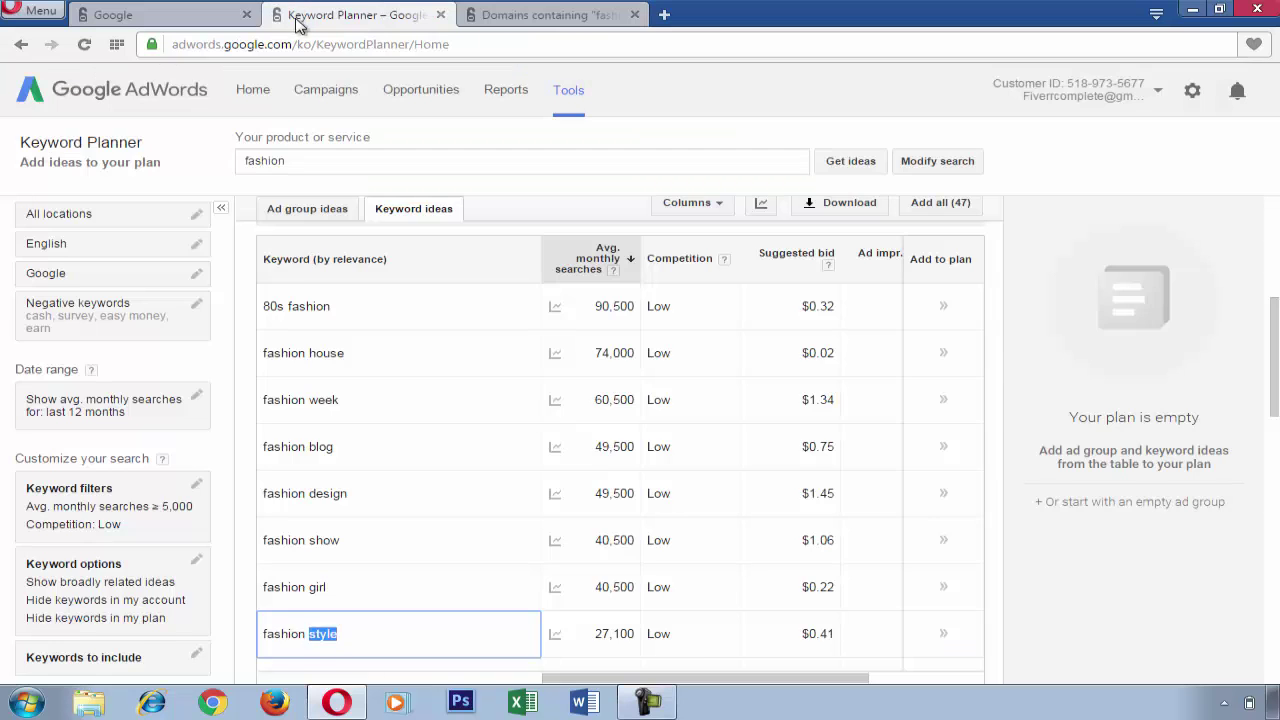
left_click(377, 432)
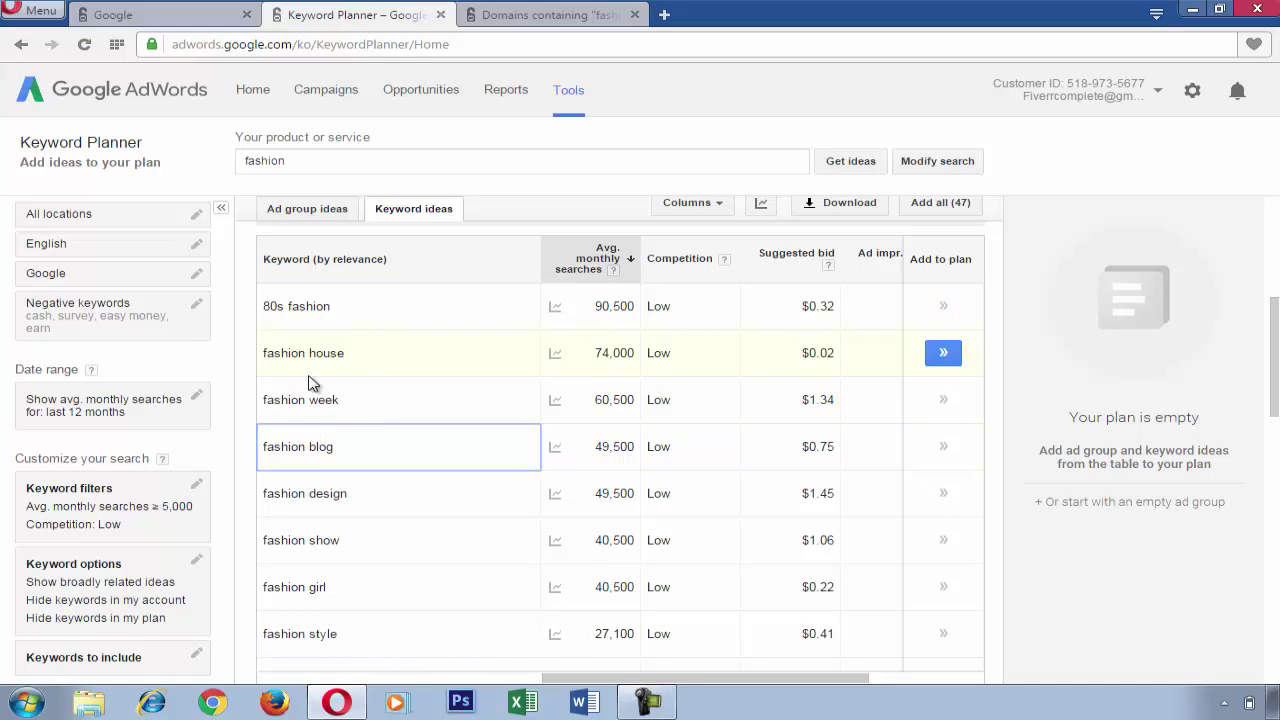
scroll(309, 390, "down", 1)
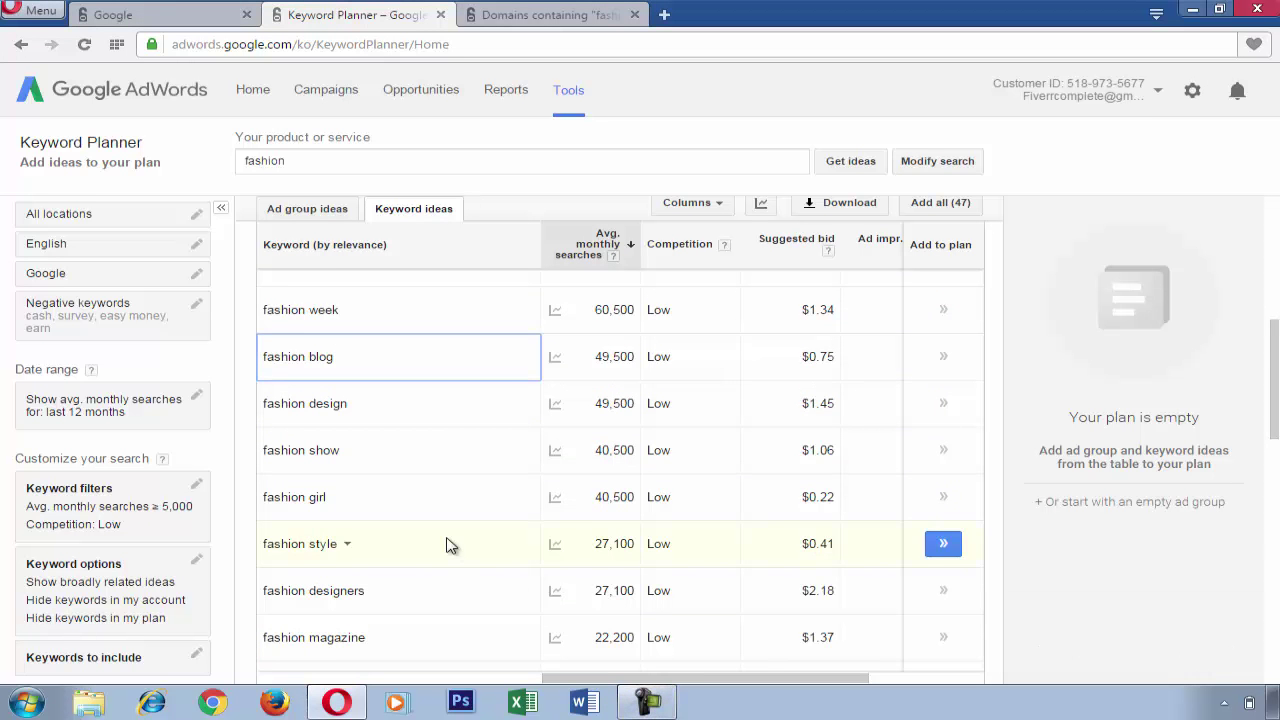
scroll(446, 543, "down", 1)
left_click(333, 553)
scroll(331, 552, "down", 1)
double_click(330, 503)
right_click(330, 503)
left_click(372, 561)
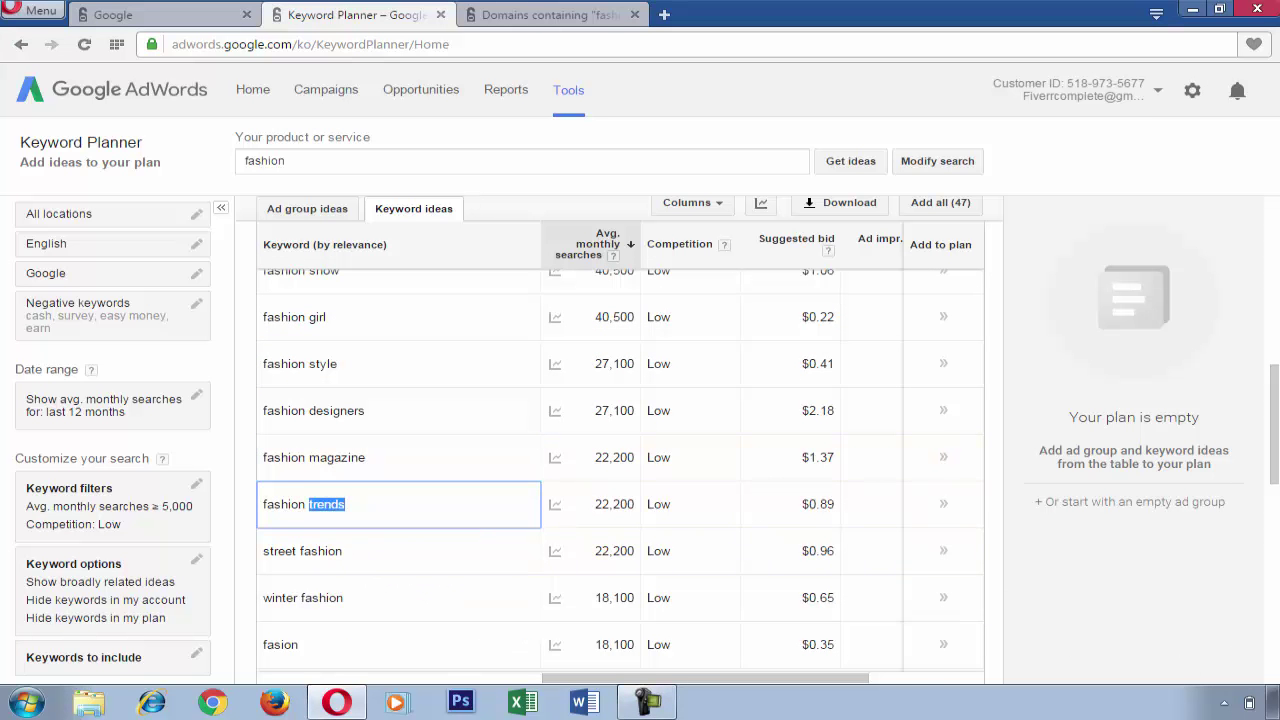
In Lean Domain Search, complete the term as "fashion trends", search for available domains and skim the suggestions
left_click(508, 20)
left_click(461, 155)
key("ctrl+v")
left_click(874, 161)
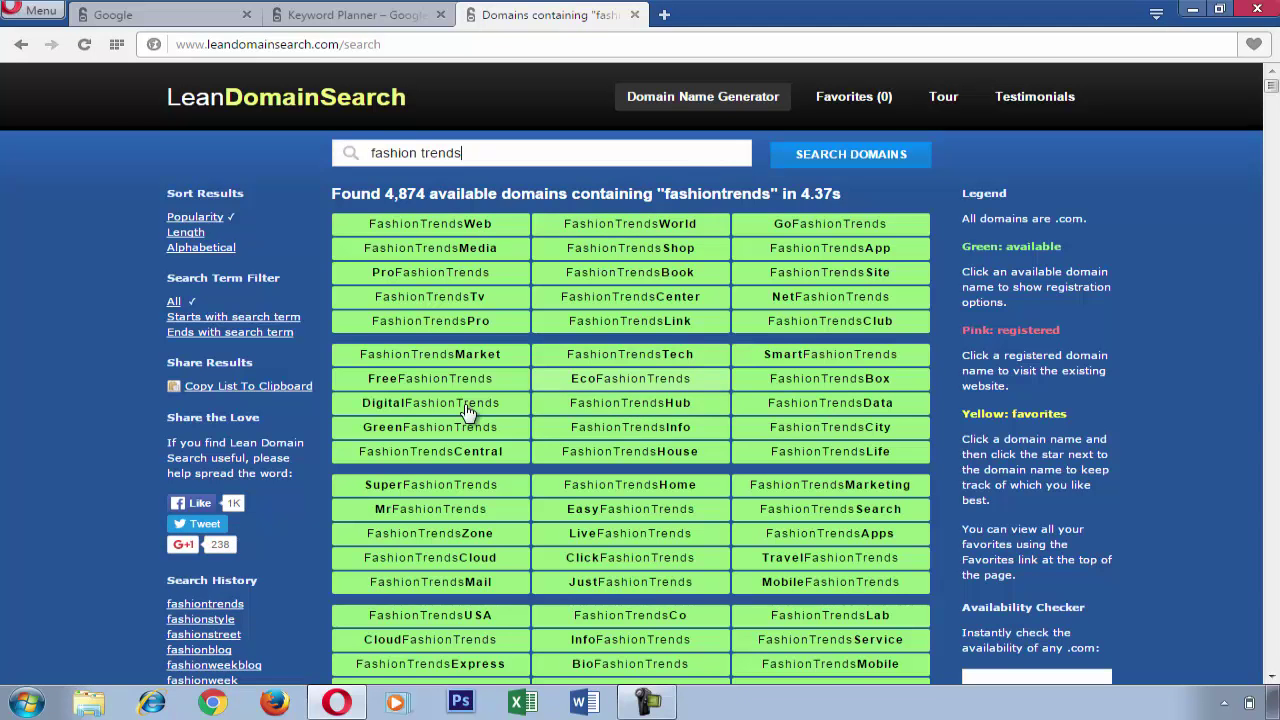
scroll(503, 360, "down", 2)
scroll(503, 340, "up", 2)
Reverse the word order of the search term to "trends fashion" and search for available domains
double_click(436, 153)
key("BackSpace")
type("trends")
left_click(851, 154)
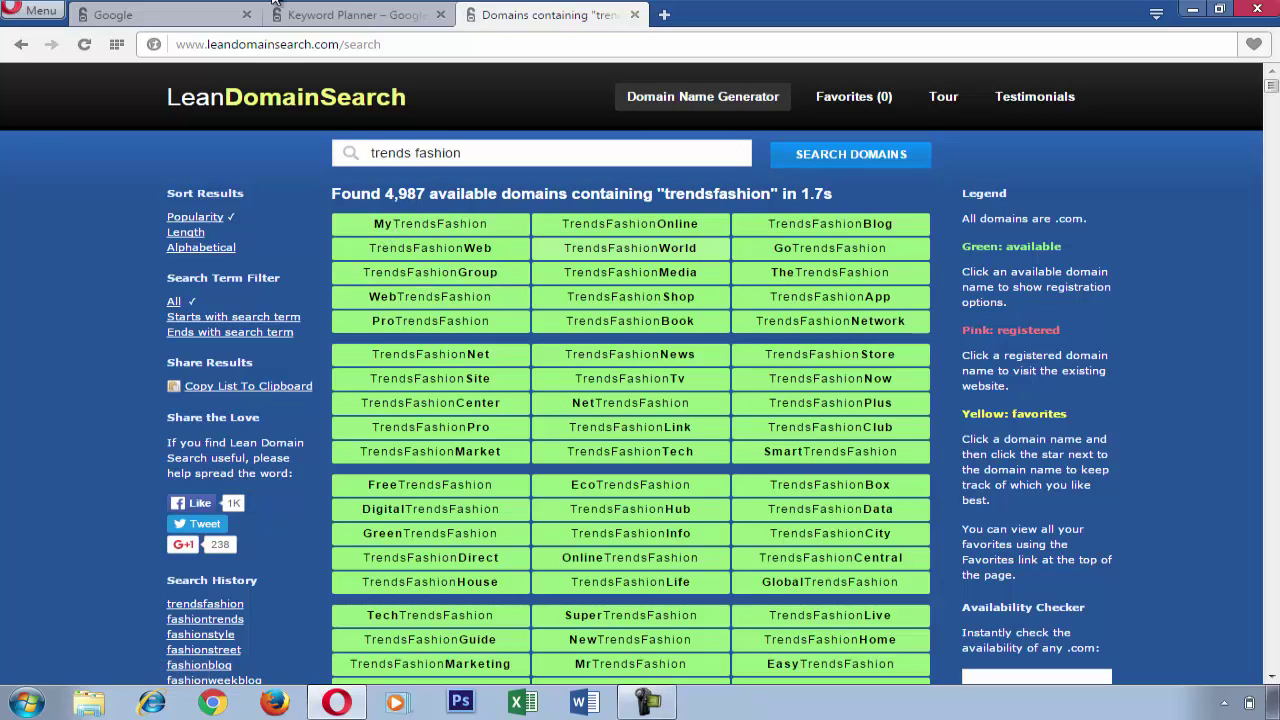
Revisit the Keyword Planner ideas, and in Lean Domain Search reduce the term to "fashion" and search for available domains
left_click(318, 16)
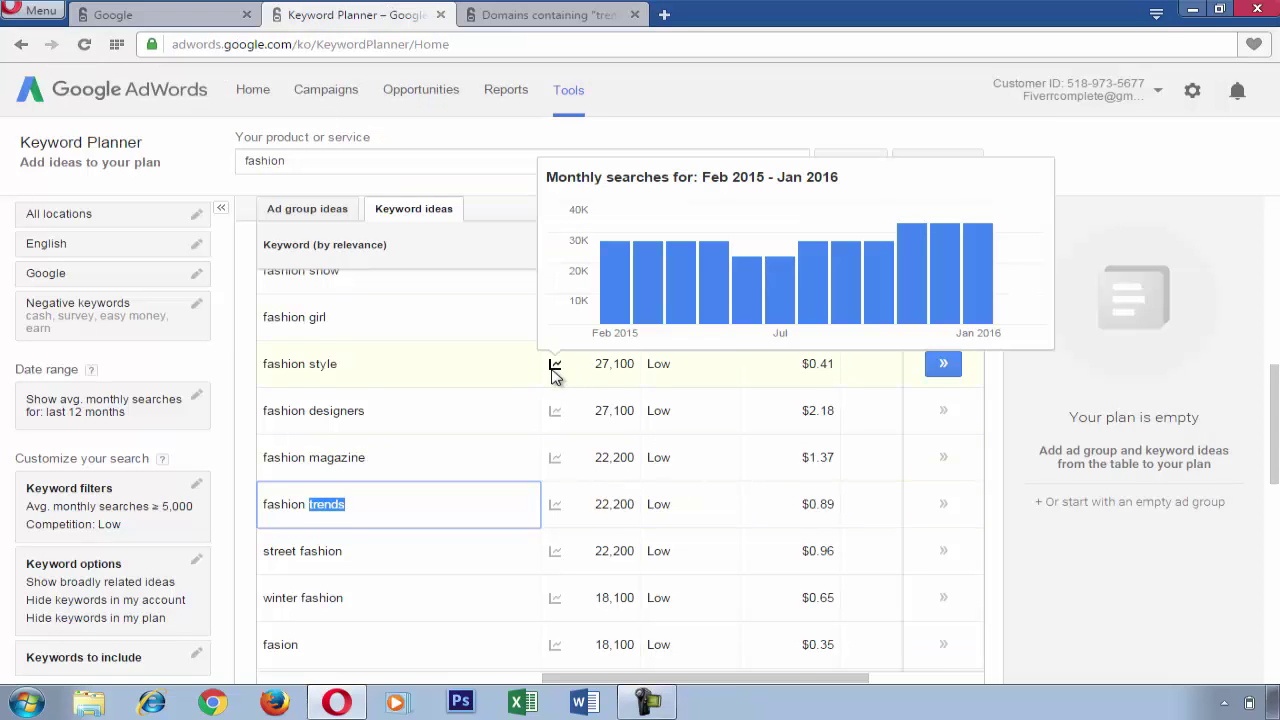
scroll(551, 363, "up", 10)
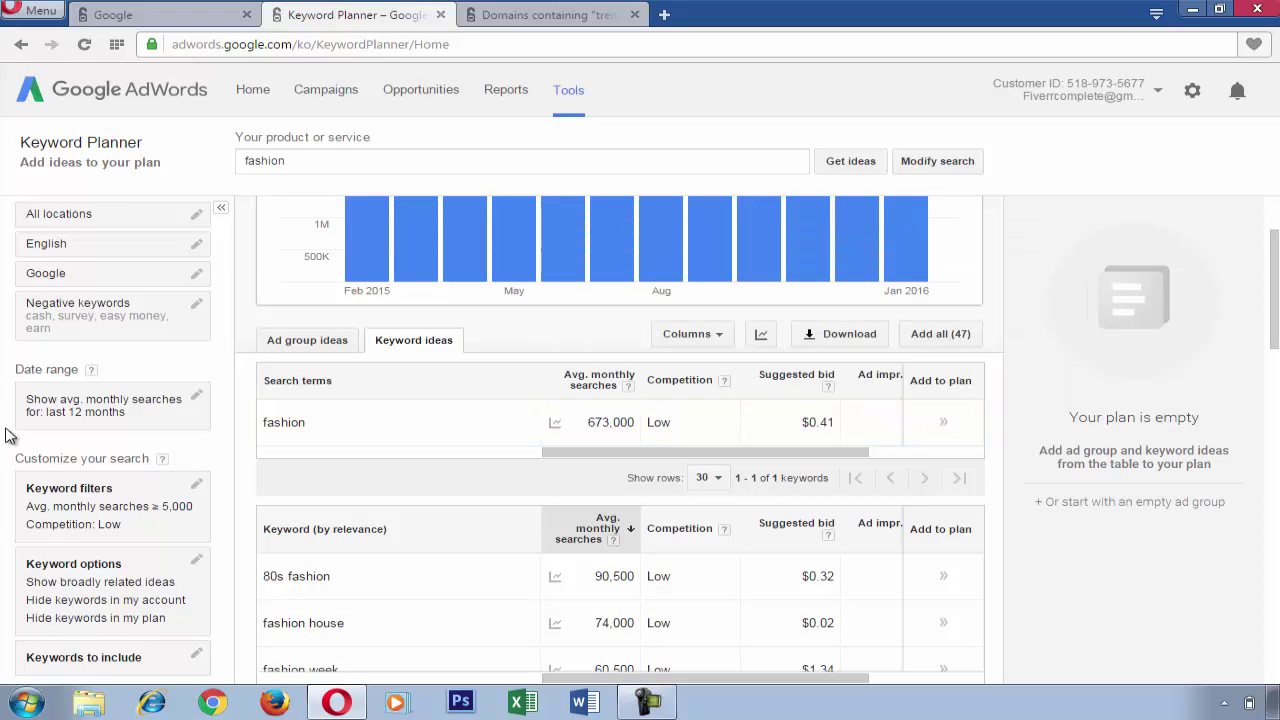
left_click(548, 15)
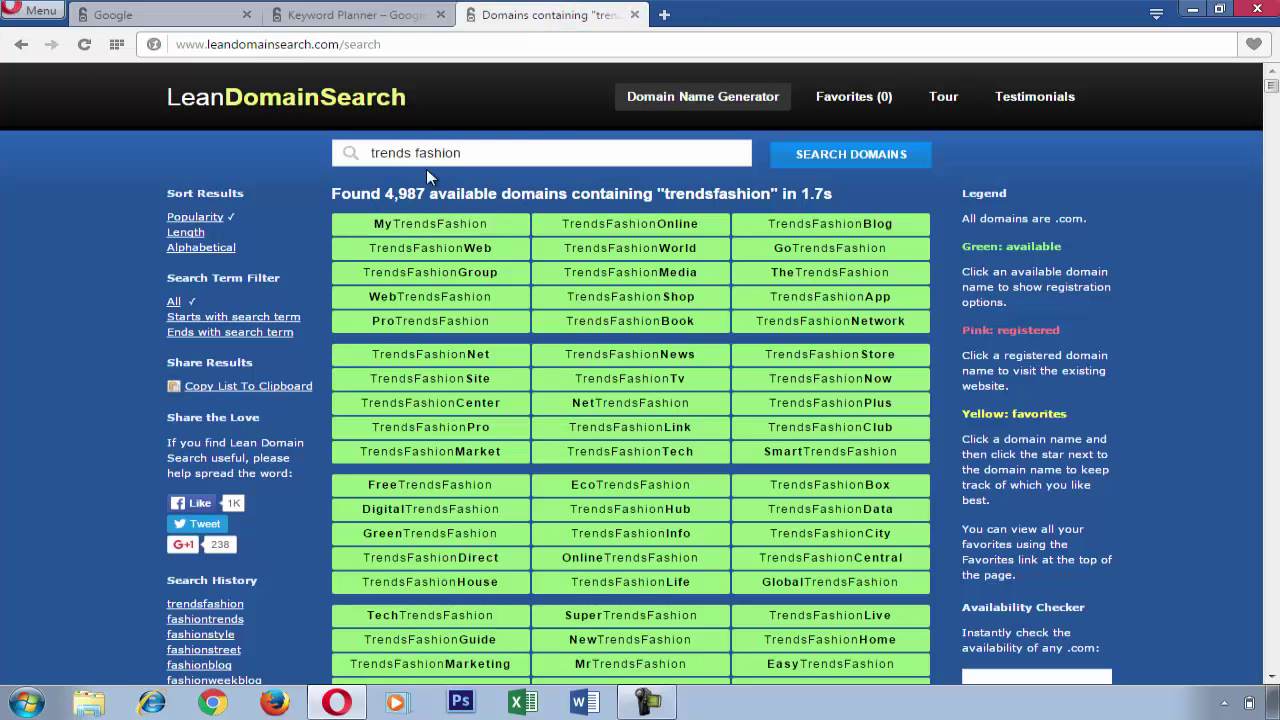
double_click(405, 152)
key("BackSpace")
left_click(352, 14)
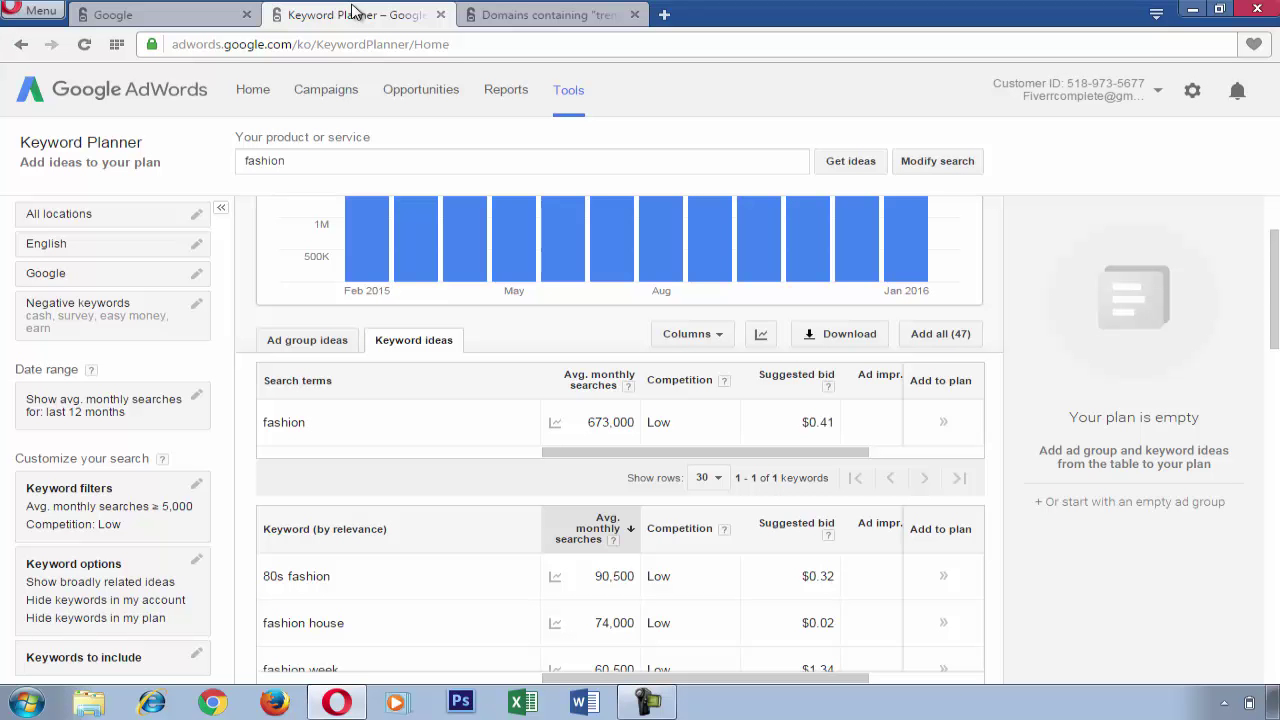
left_click_drag(352, 10, 393, 15)
left_click(490, 15)
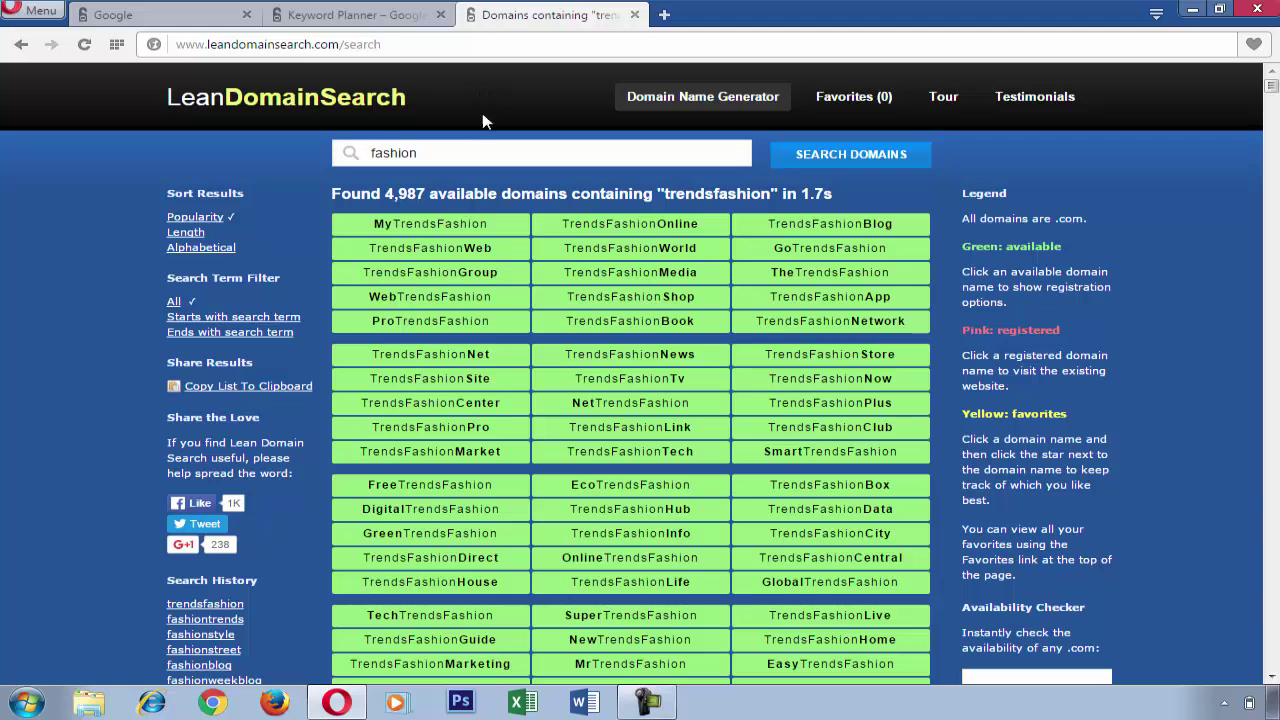
left_click(818, 154)
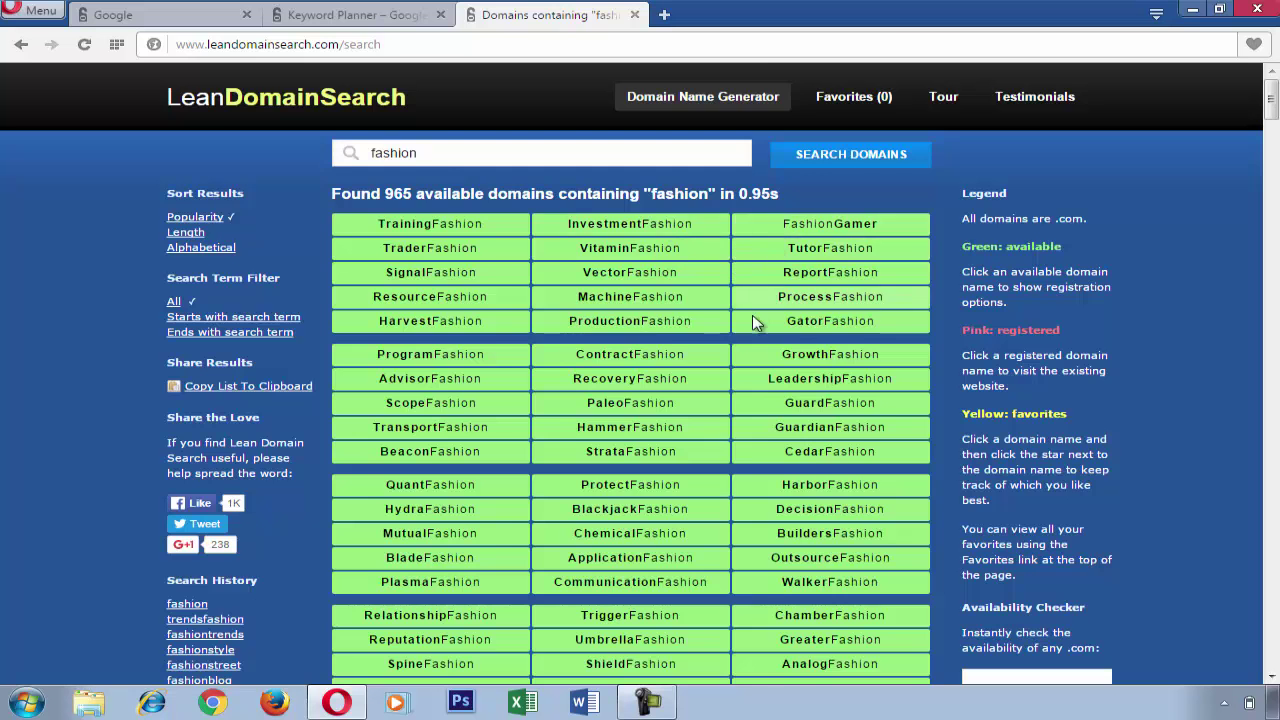
Examine the full list of available domain names suggested for "fashion" for a suitable candidate
scroll(755, 320, "down", 3)
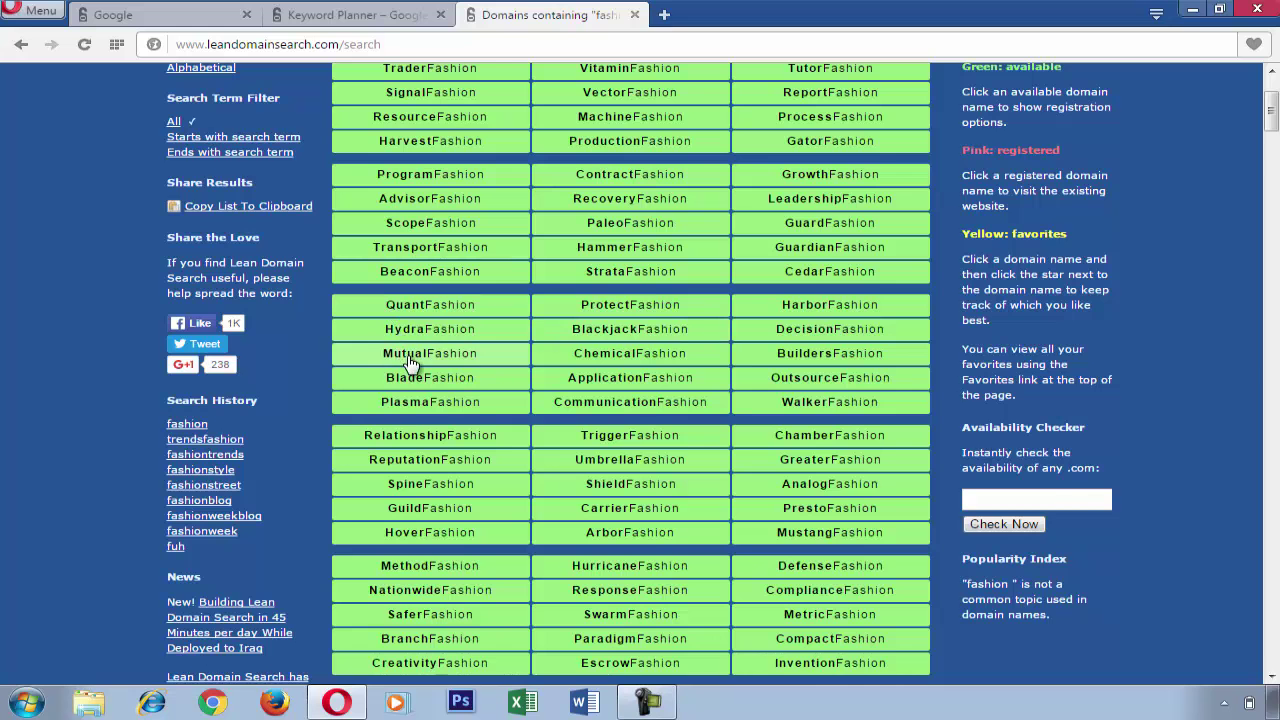
scroll(398, 405, "down", 1)
scroll(398, 405, "down", 1)
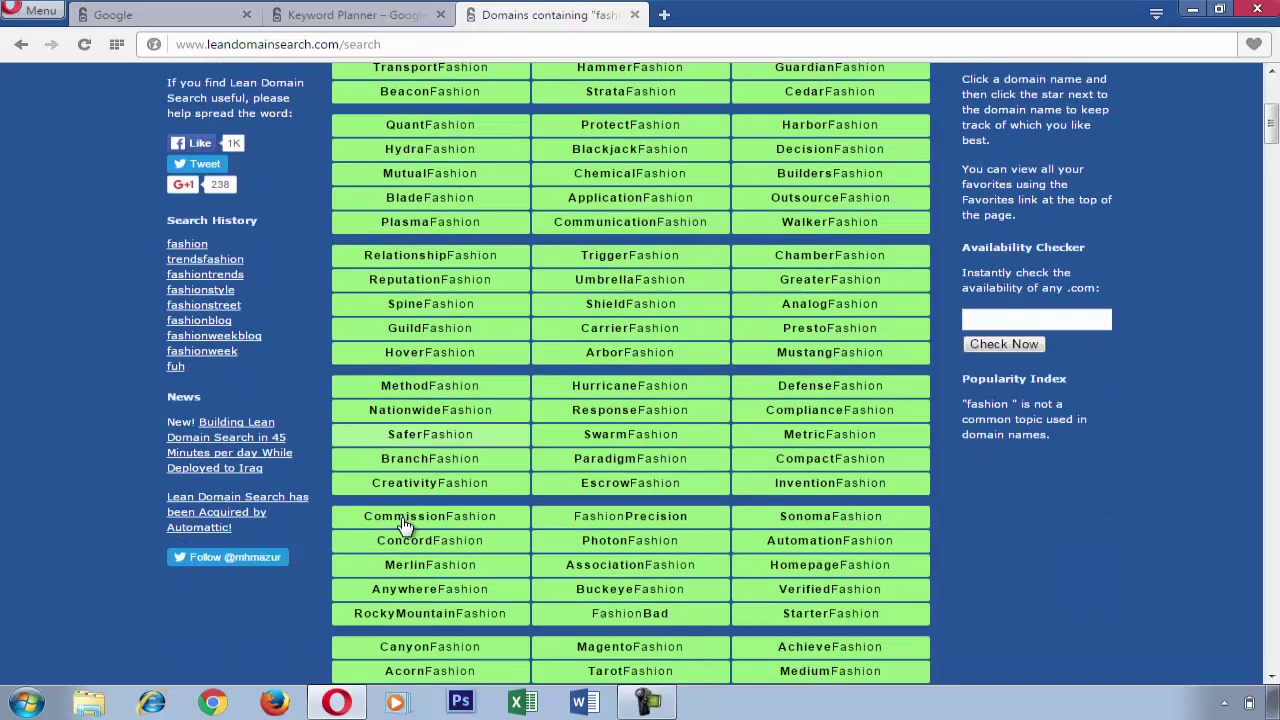
scroll(420, 460, "down", 3)
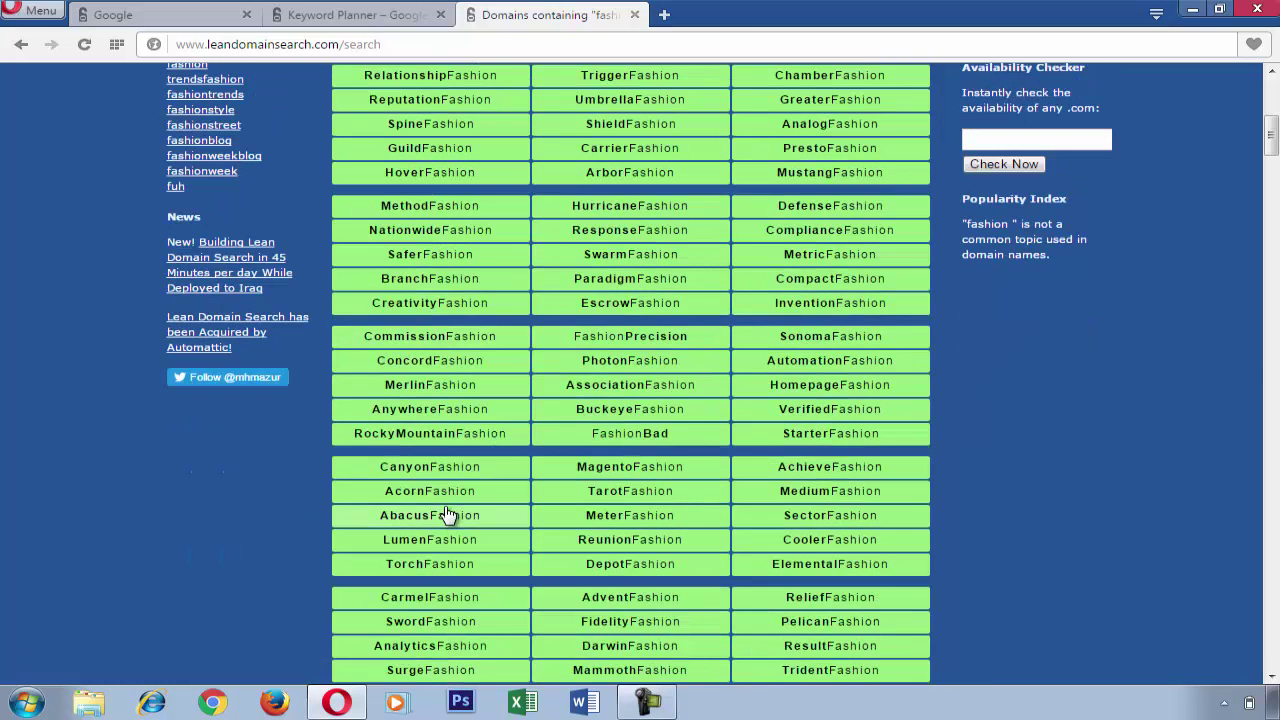
scroll(567, 565, "down", 1)
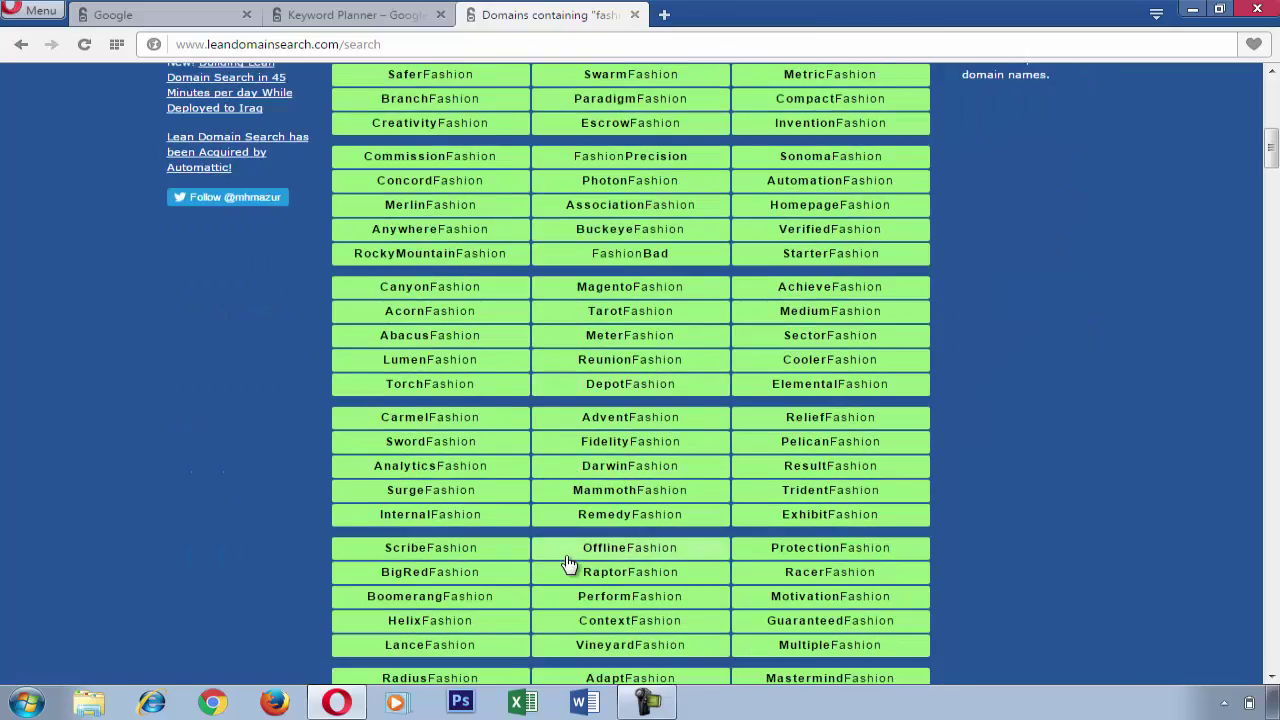
scroll(571, 566, "up", 9)
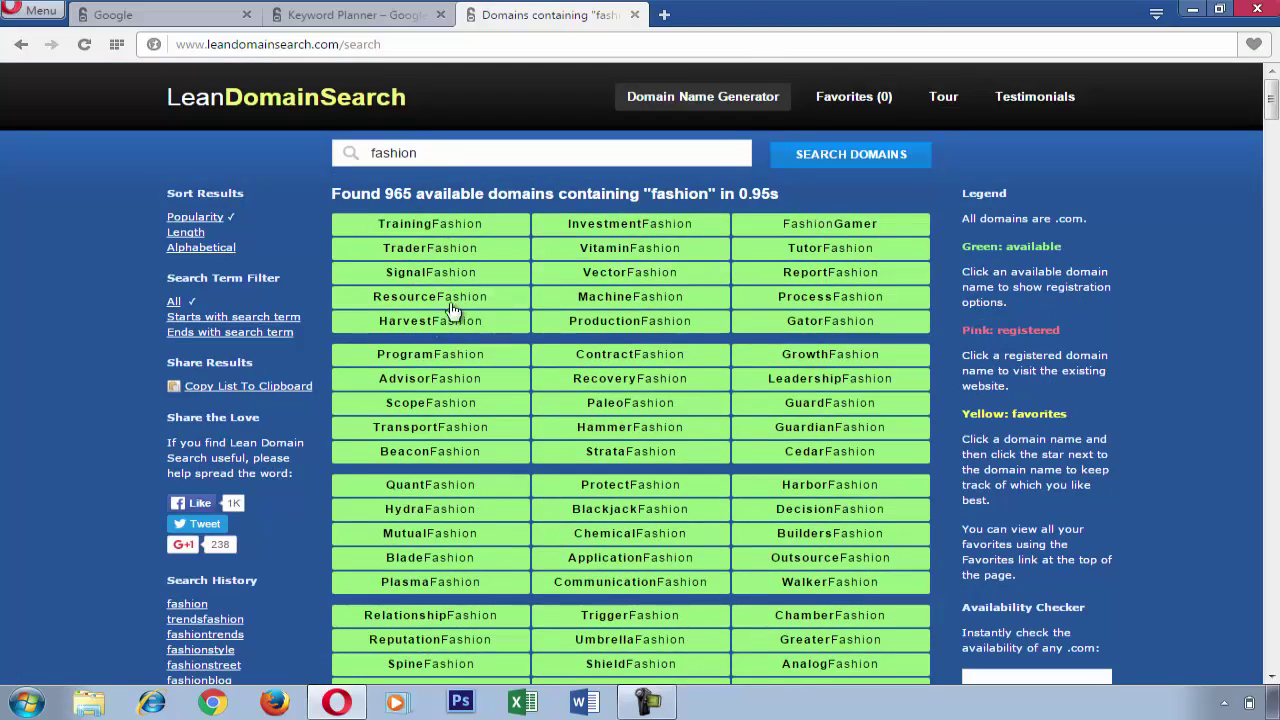
scroll(422, 410, "down", 4)
scroll(422, 410, "down", 20)
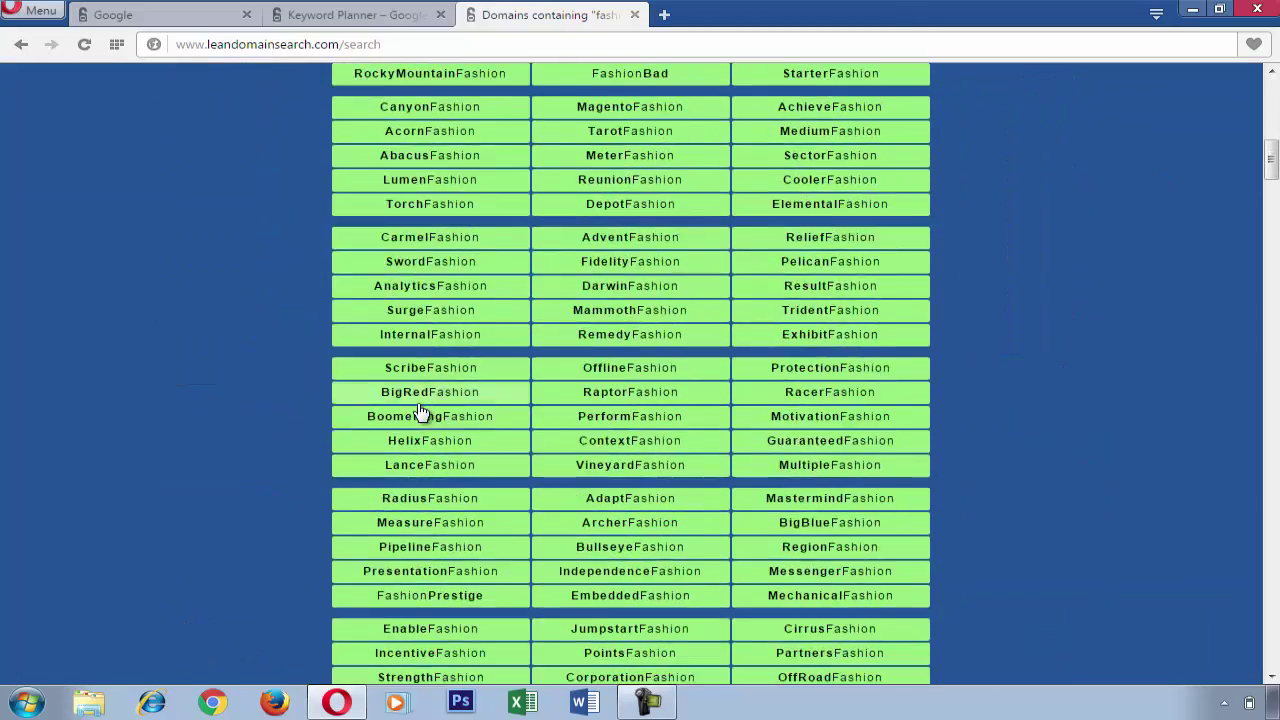
scroll(422, 410, "down", 12)
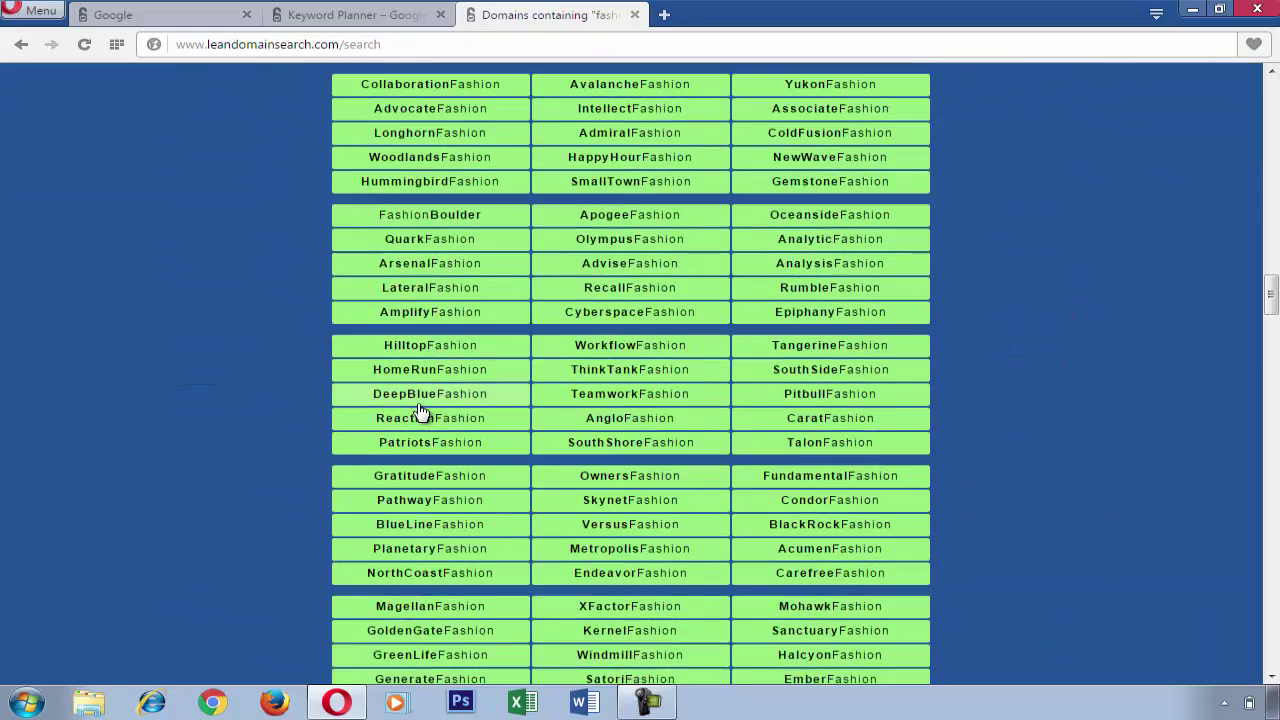
scroll(405, 575, "down", 4)
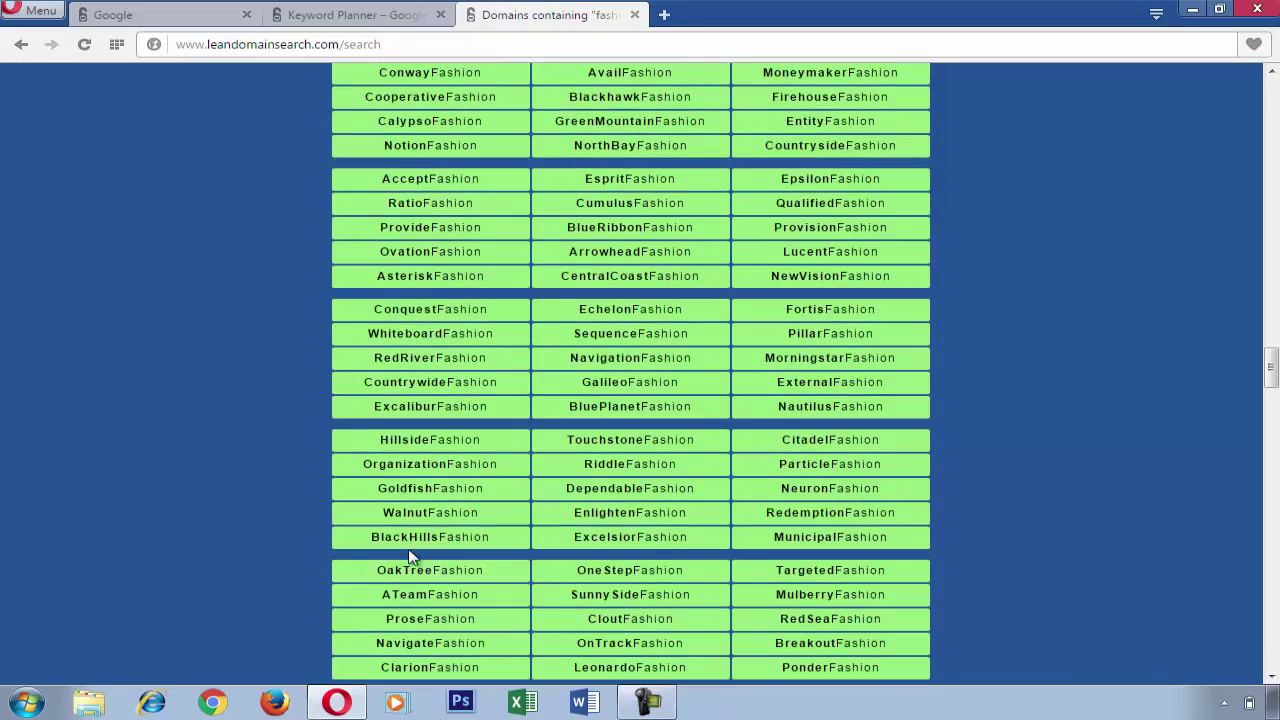
scroll(837, 508, "down", 7)
scroll(837, 508, "down", 9)
left_click_drag(1271, 462, 1271, 100)
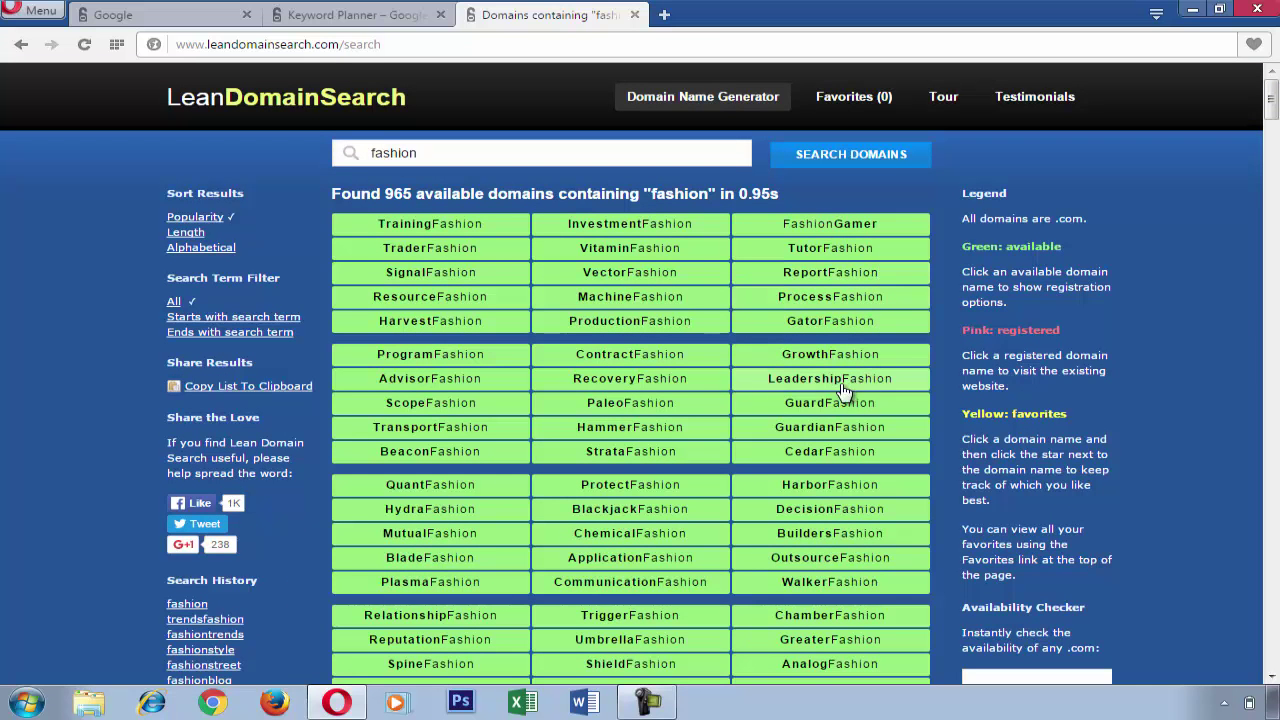
Open the registration options for the ProtectFashion domain, highlight its name and review the offered registrars
scroll(868, 336, "down", 2)
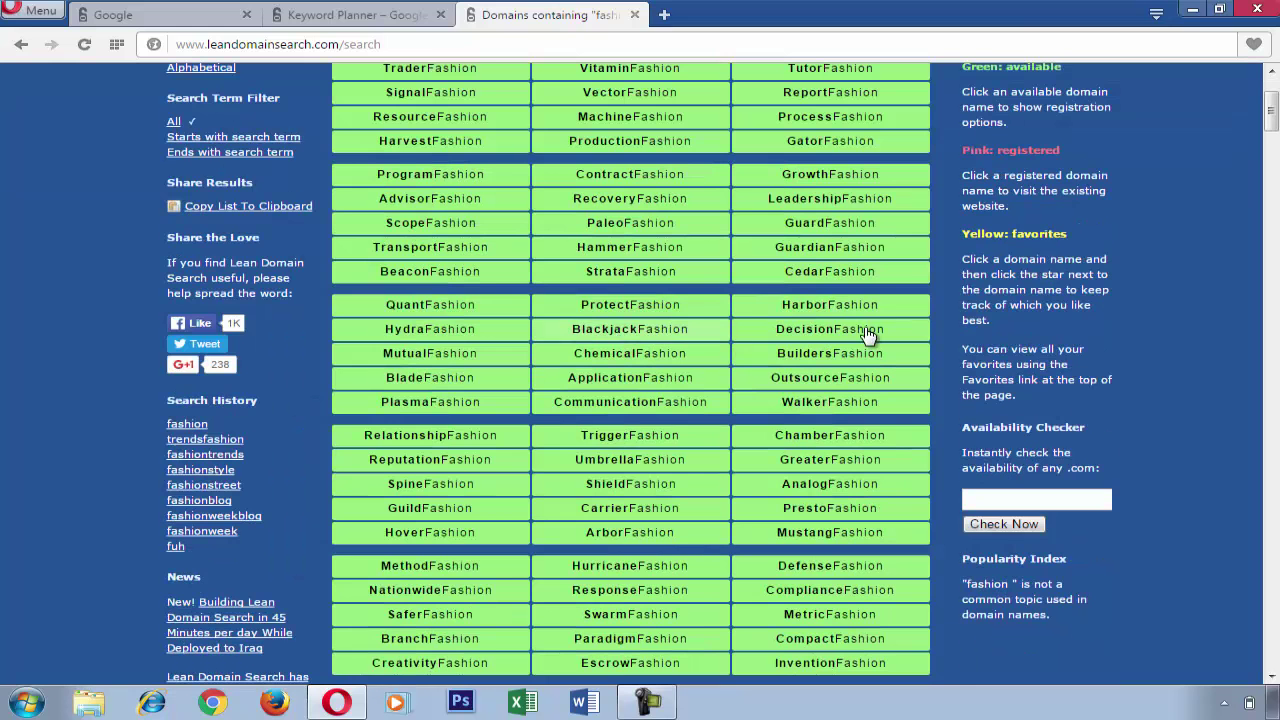
left_click(645, 316)
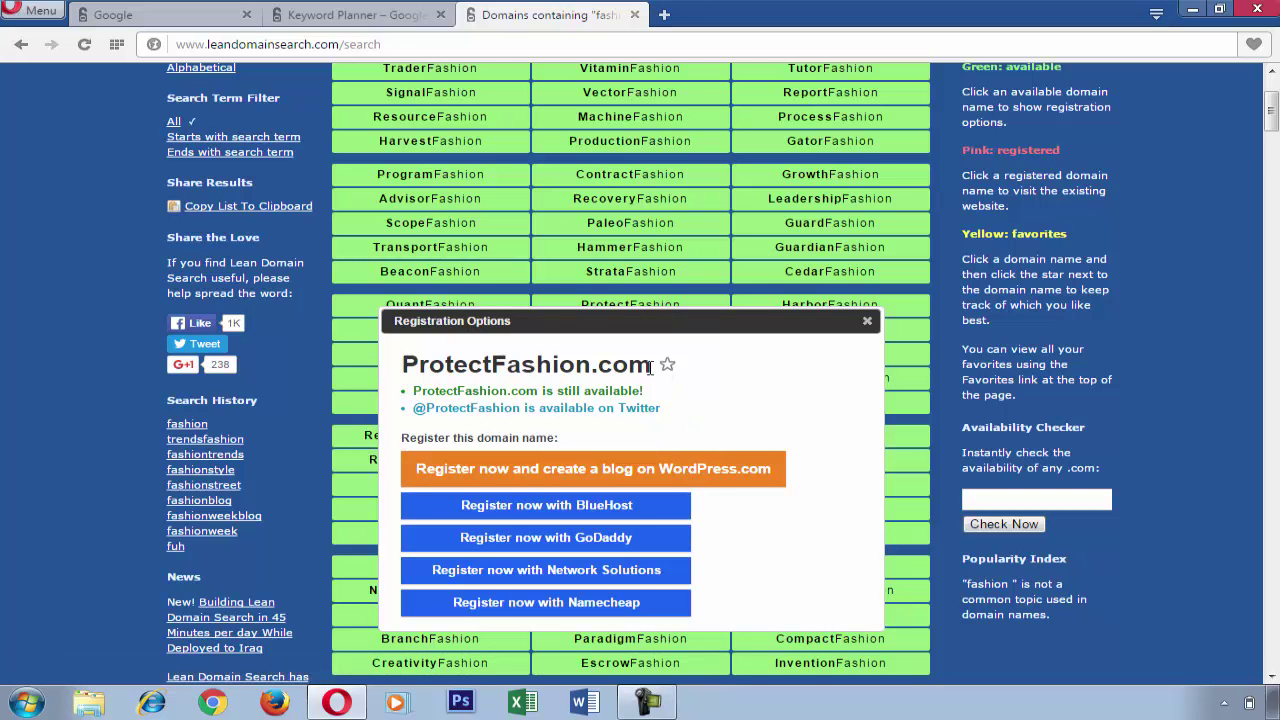
left_click_drag(650, 367, 403, 367)
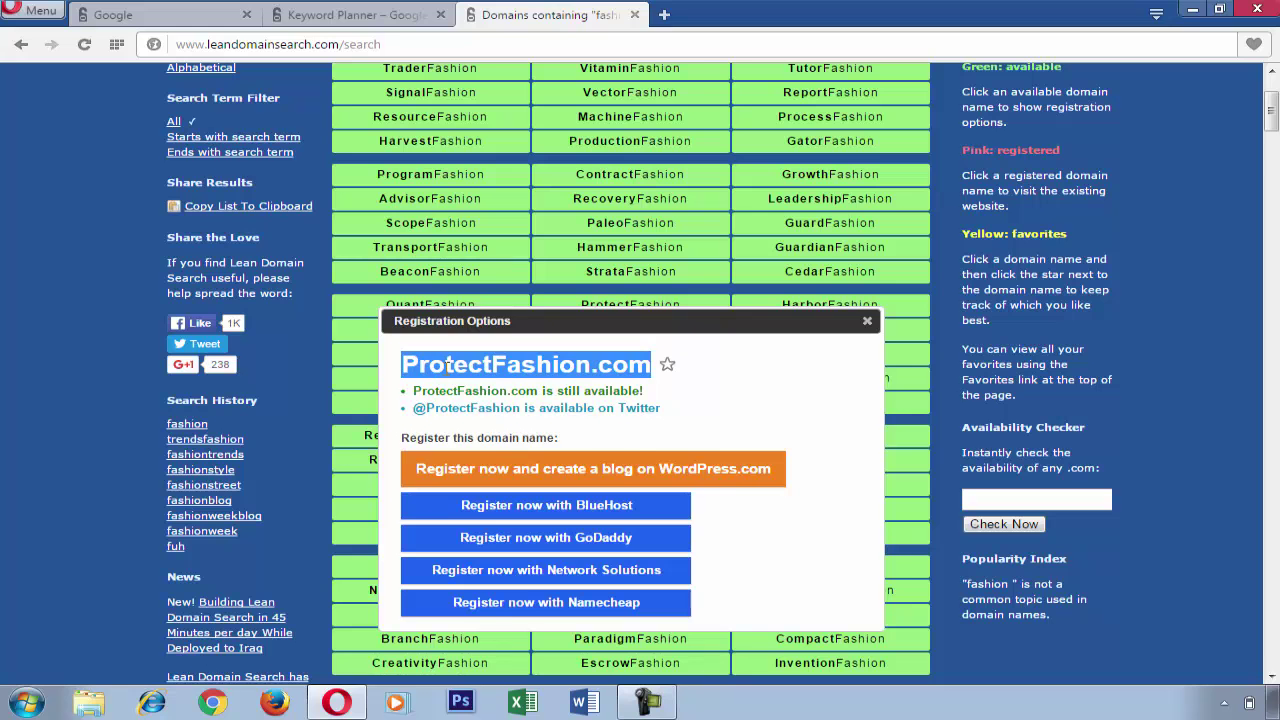
triple_click(450, 366)
double_click(450, 366)
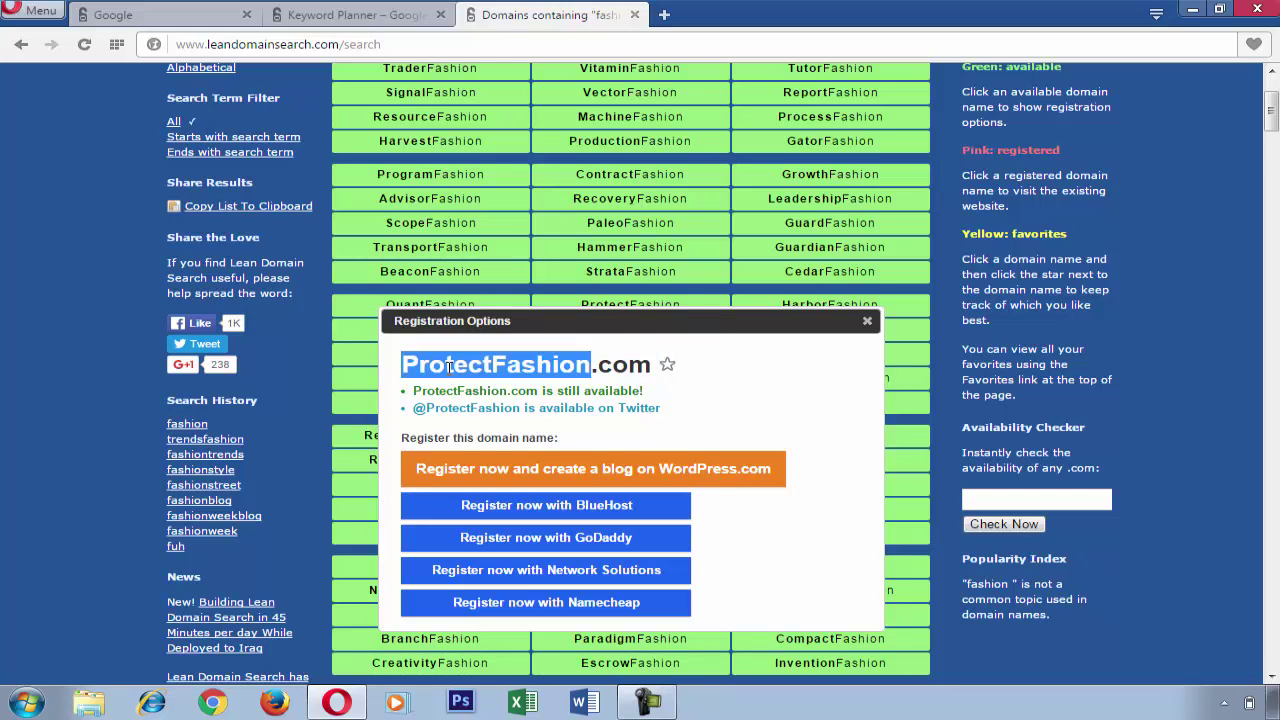
triple_click(450, 366)
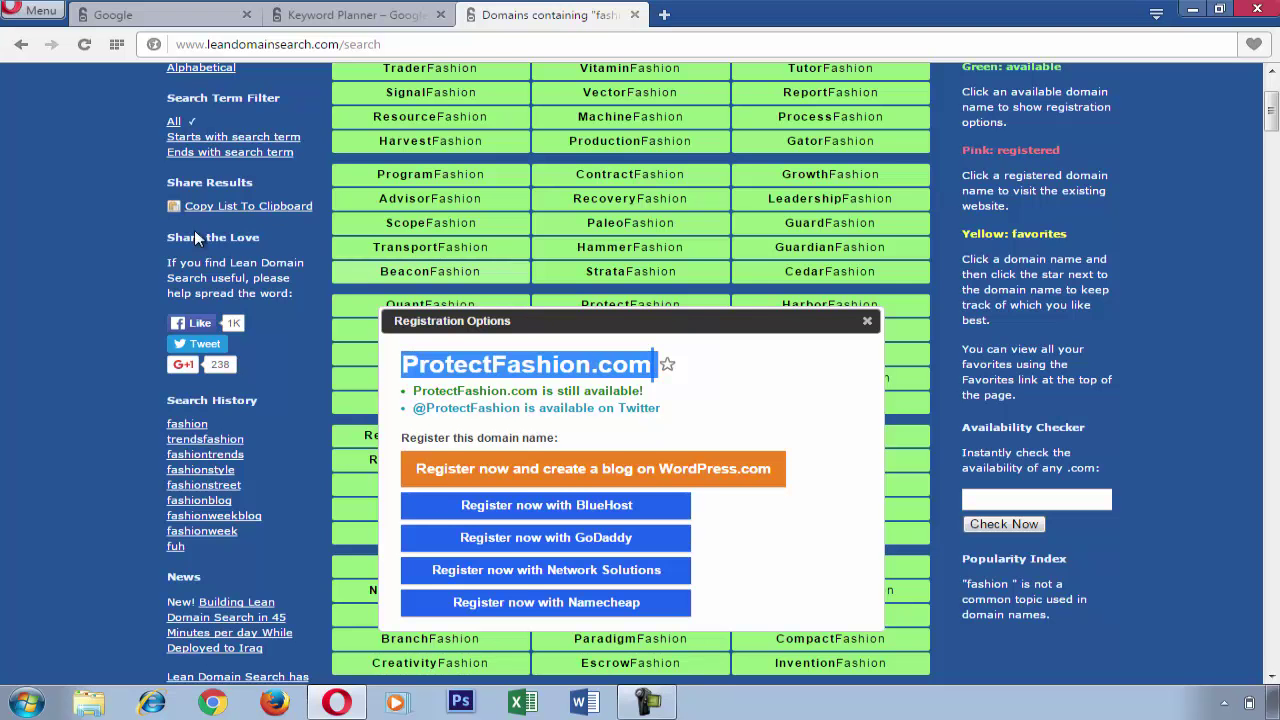
scroll(186, 390, "down", 3)
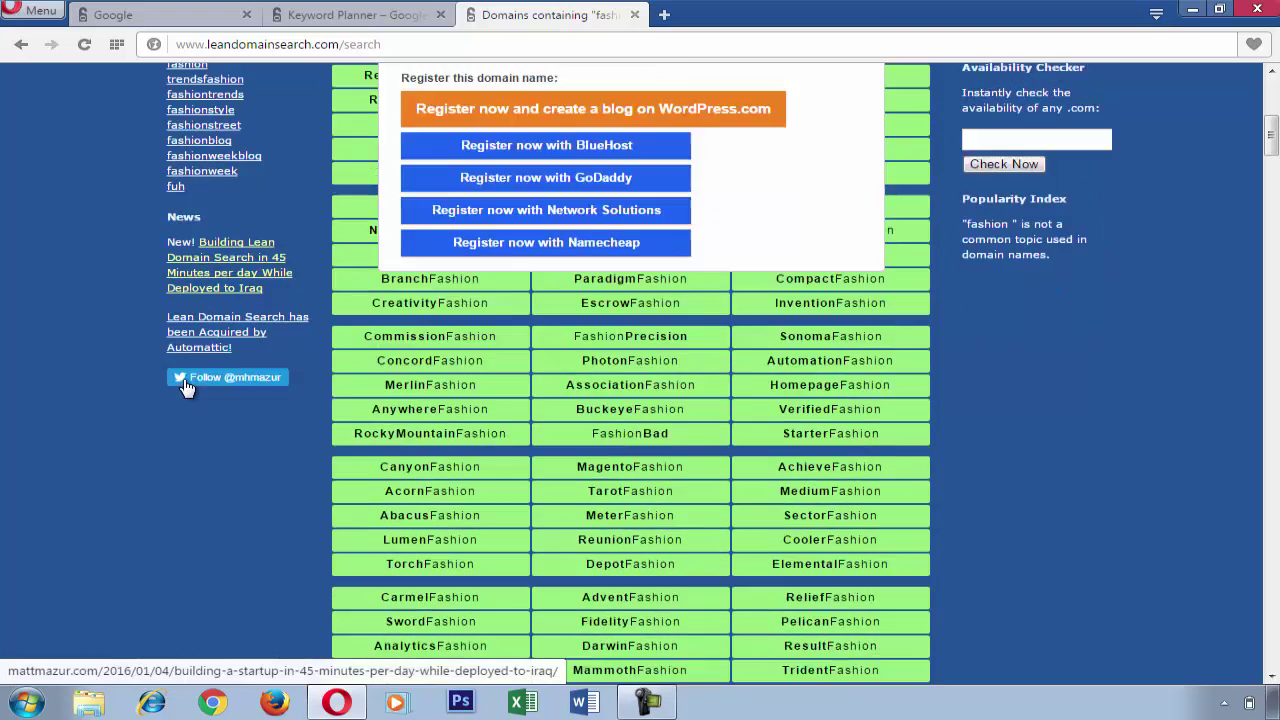
Review the ProtectFashion.com registration options and highlight the domain name without its extension
scroll(243, 429, "down", 4)
scroll(388, 445, "up", 7)
scroll(388, 445, "up", 3)
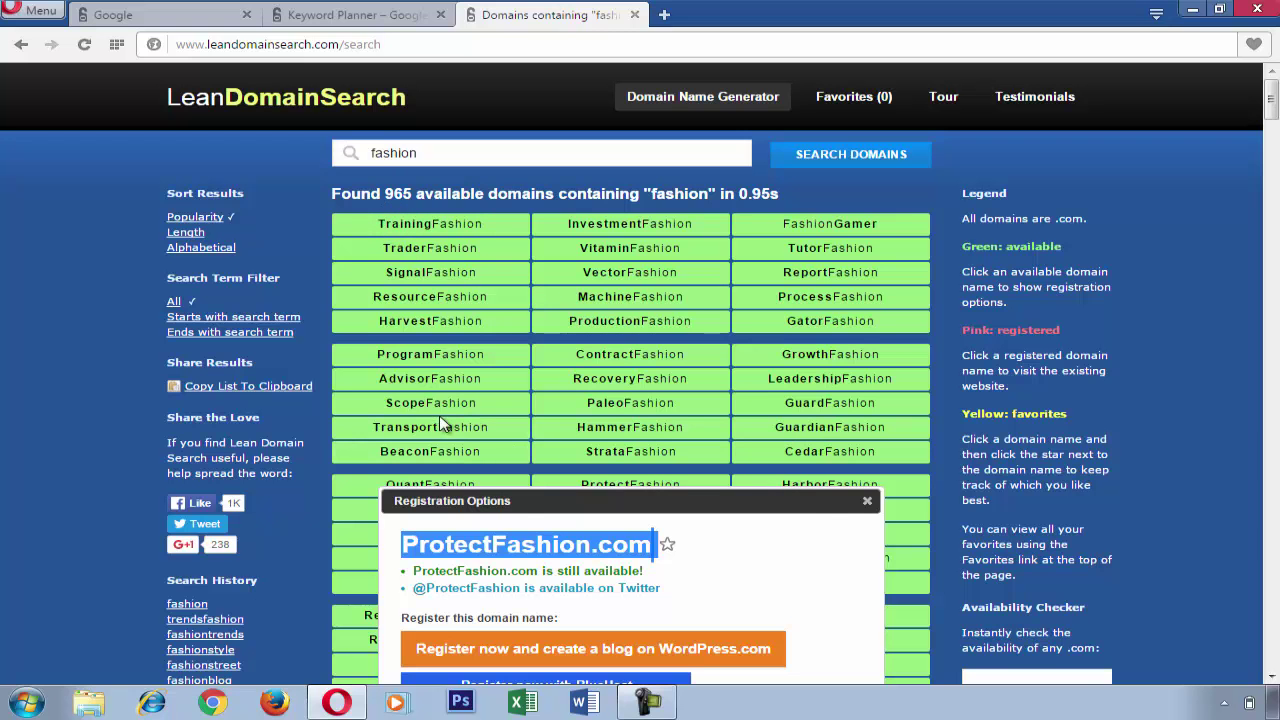
left_click(510, 550)
double_click(475, 546)
double_click(501, 540)
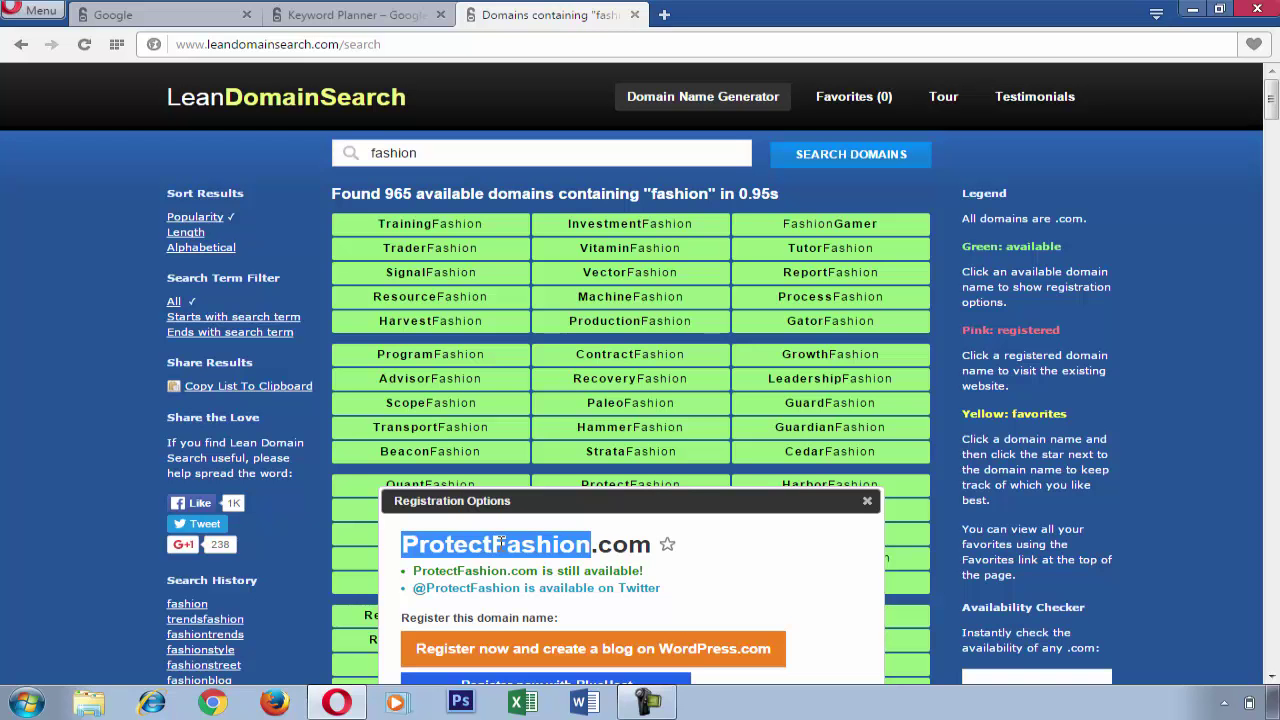
scroll(782, 490, "down", 1)
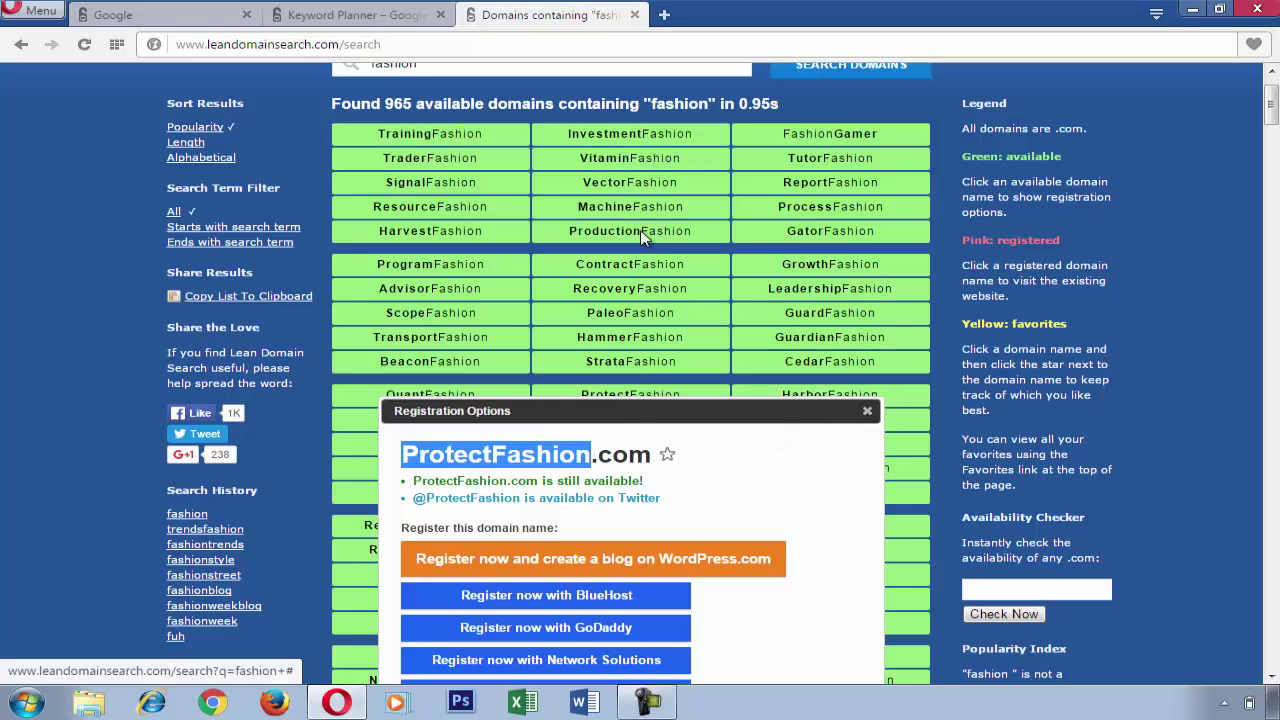
In Keyword Planner, try adding "girls" as a second search term after "fashion"
left_click(376, 16)
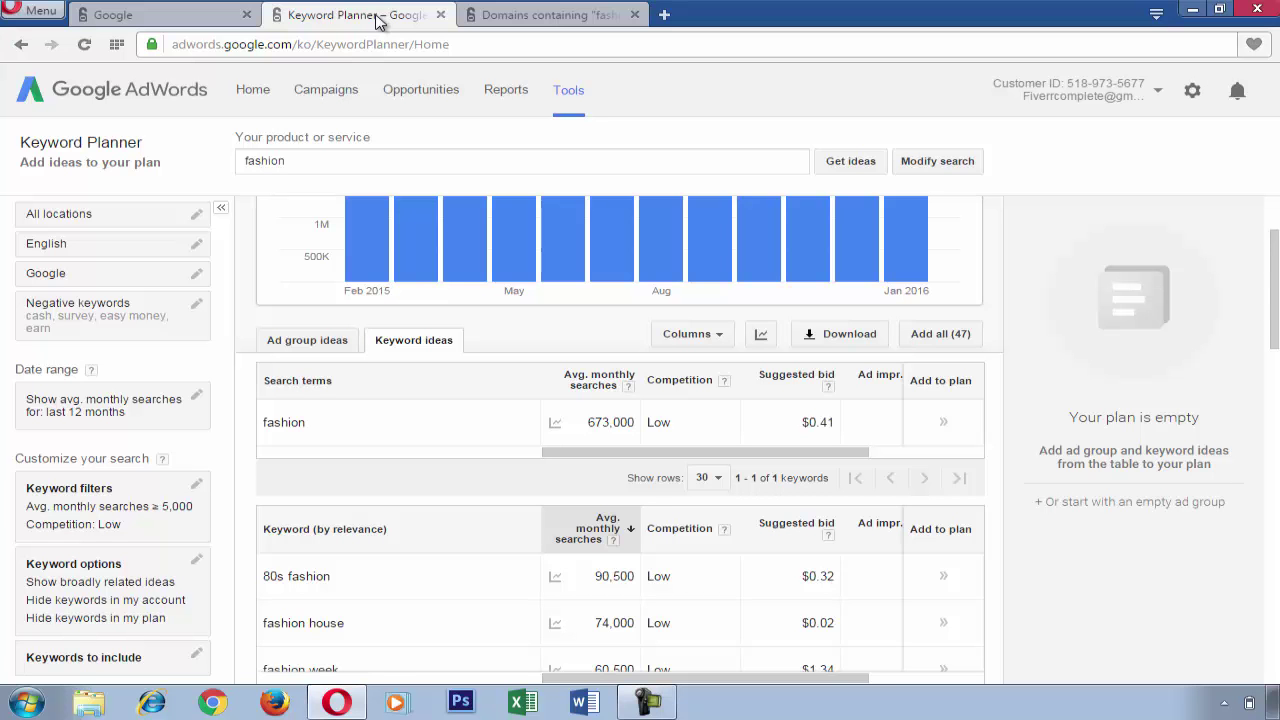
triple_click(331, 163)
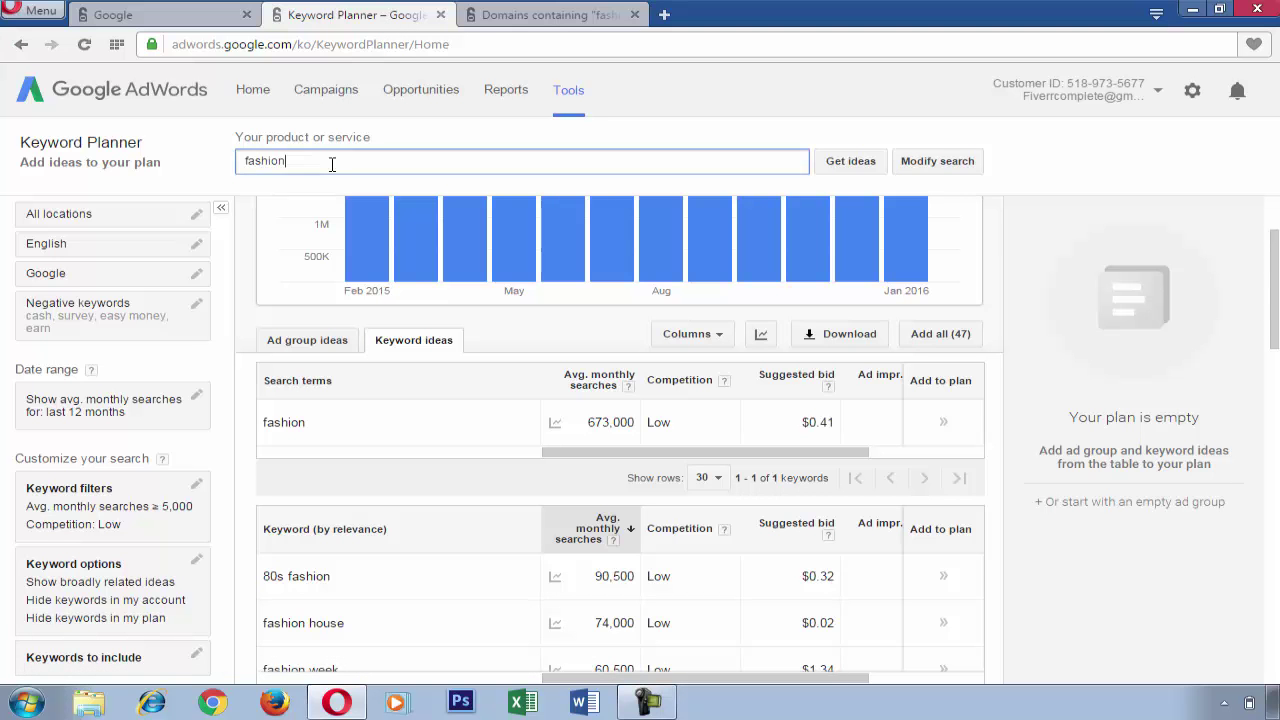
left_click(331, 164)
type(",girls")
key("BackSpace")
key("BackSpace")
key("BackSpace")
key("BackSpace")
key("BackSpace")
Open google.com/ncr in a new tab, search for "fashion" and review the results down to the related searches
key("ctrl+t")
type("google.com/ncr")
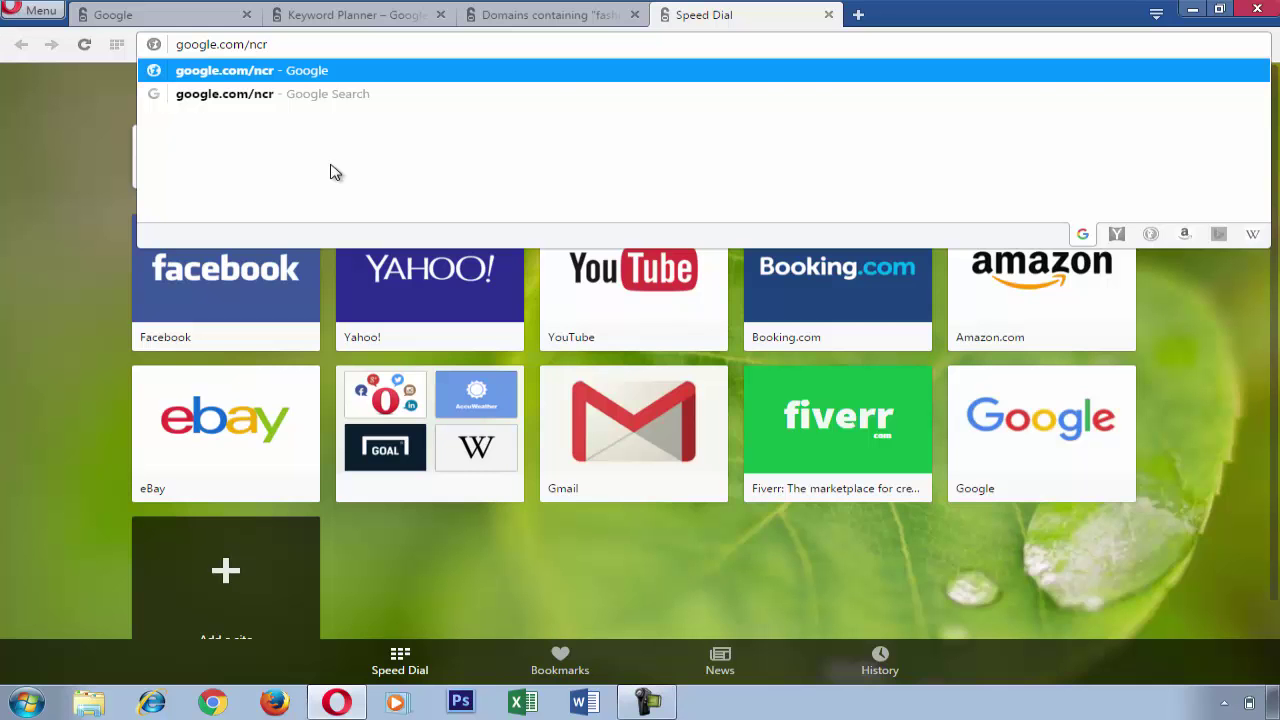
key("Return")
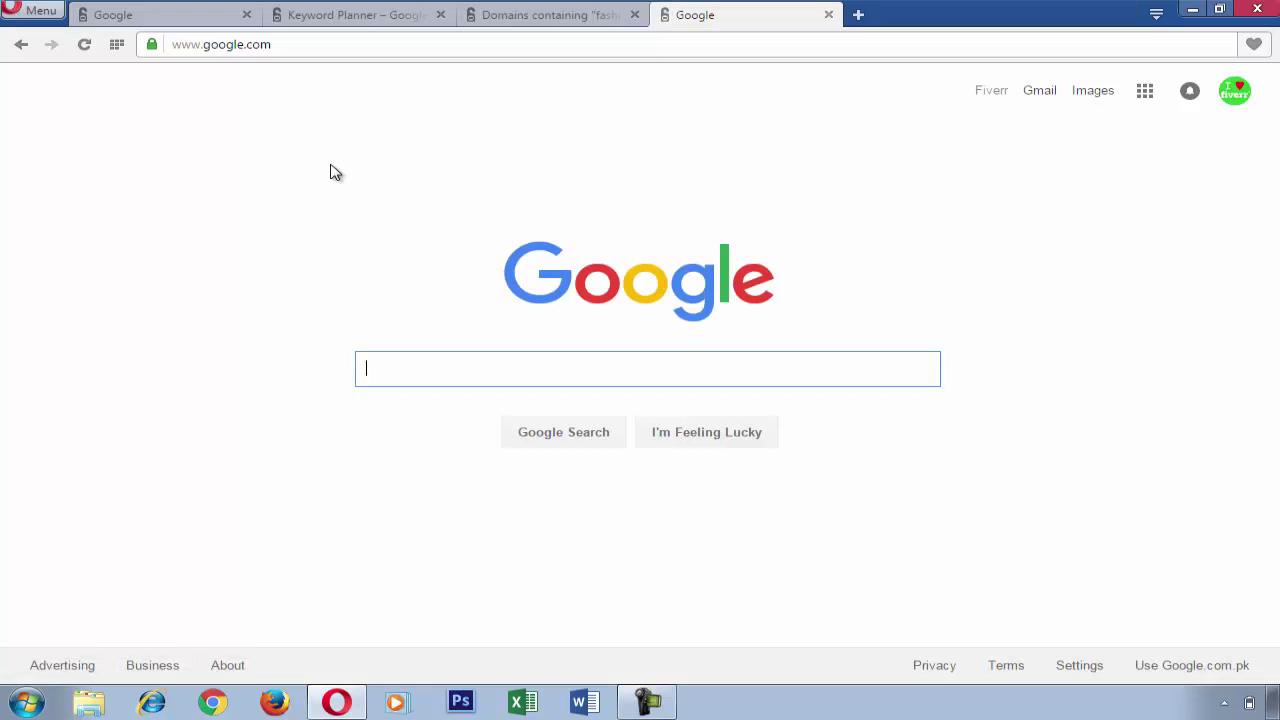
type("fashion")
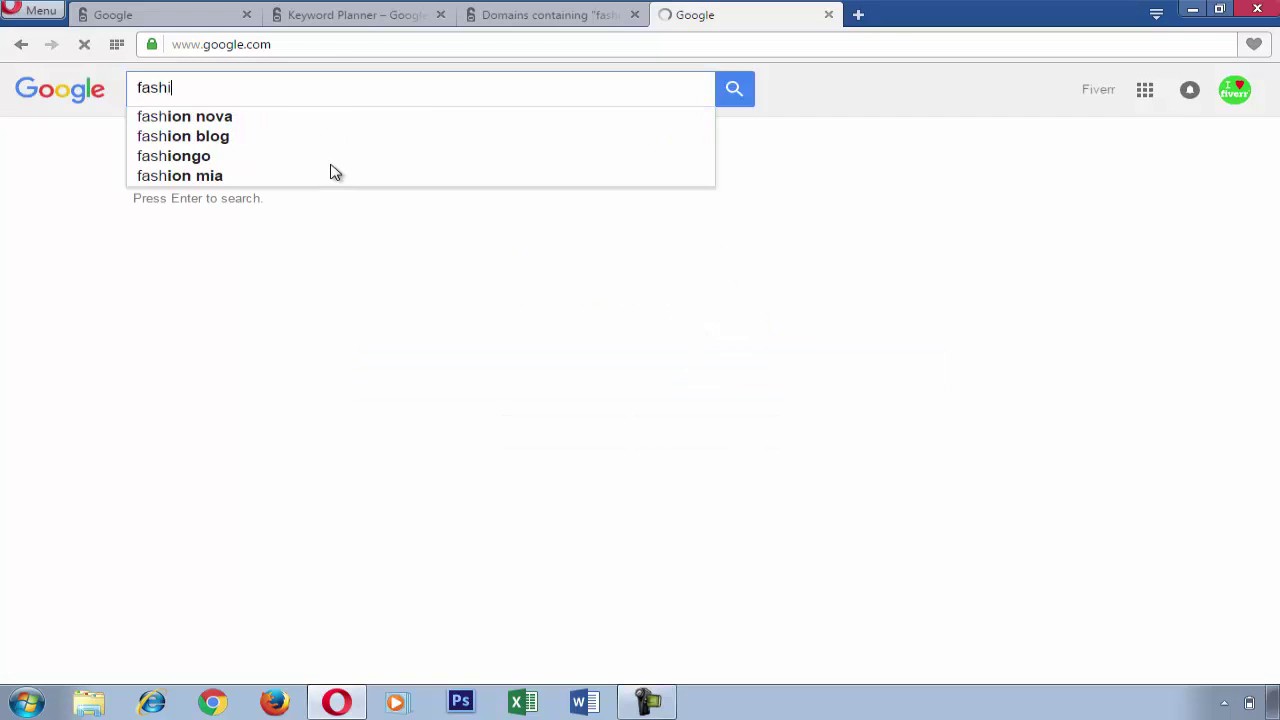
key("Return")
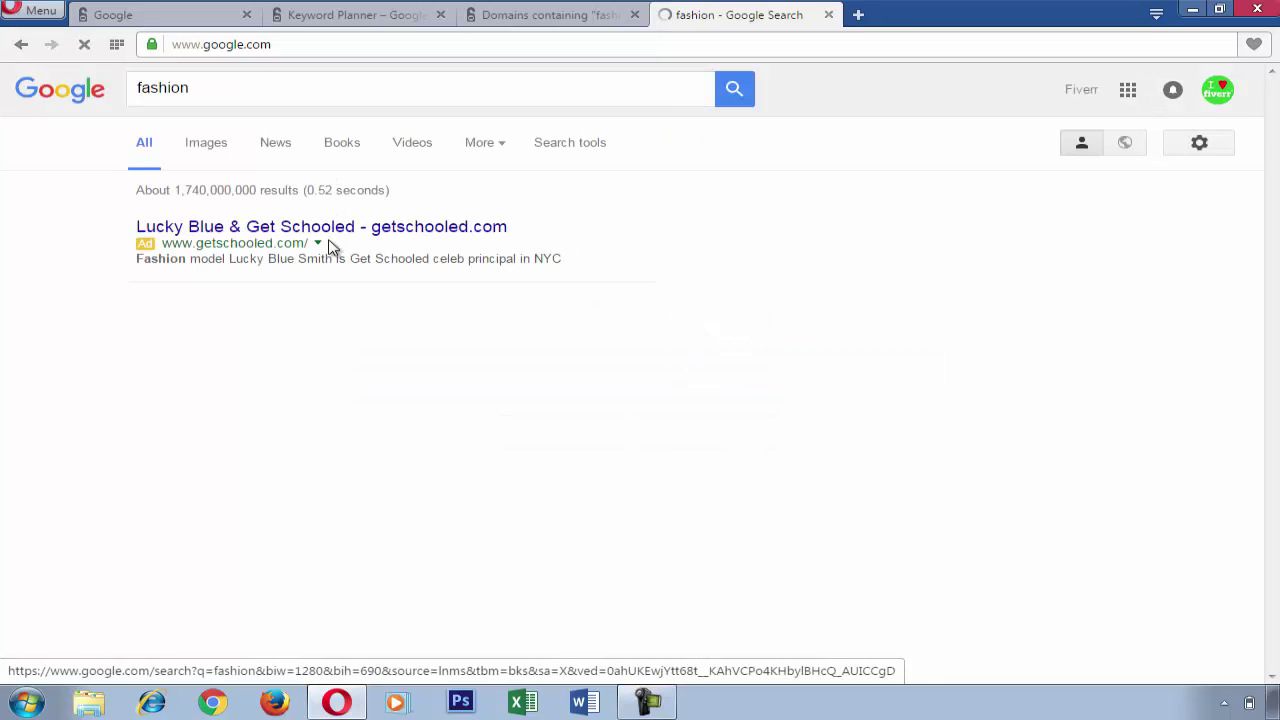
scroll(409, 380, "down", 15)
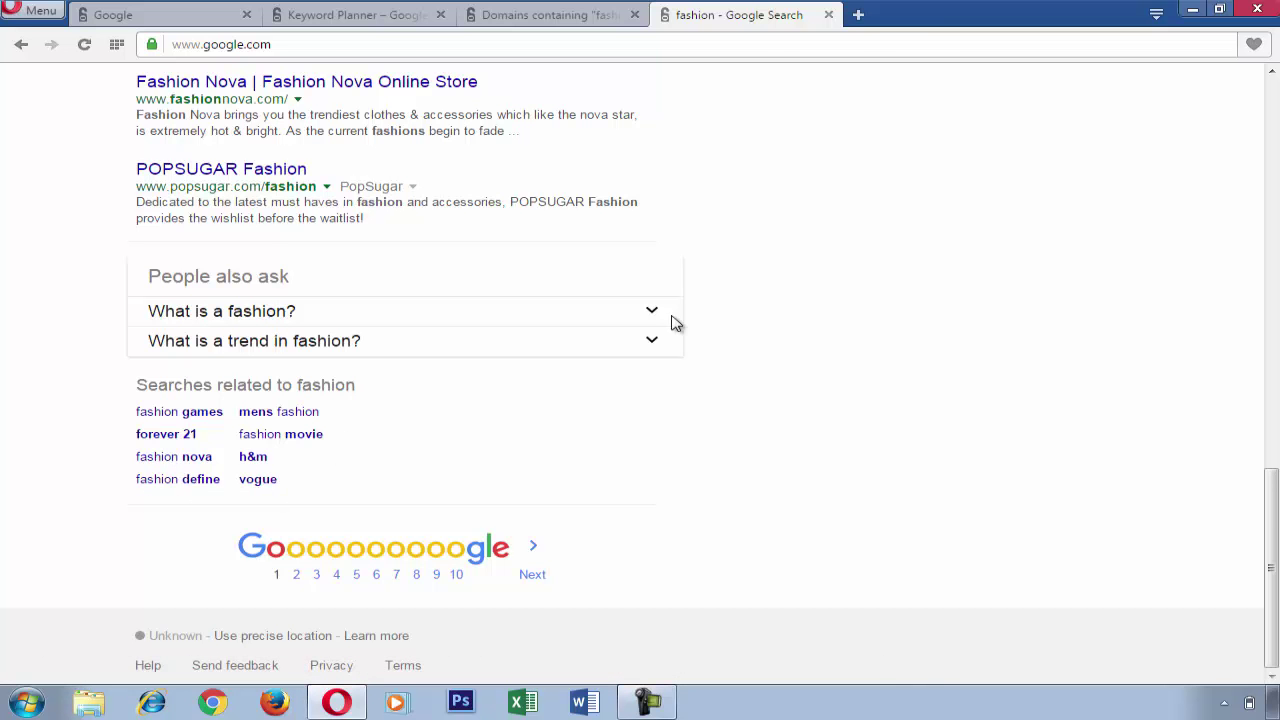
Return to Keyword Planner and get keyword ideas for "fashion, forver"
left_click(490, 18)
left_click(302, 16)
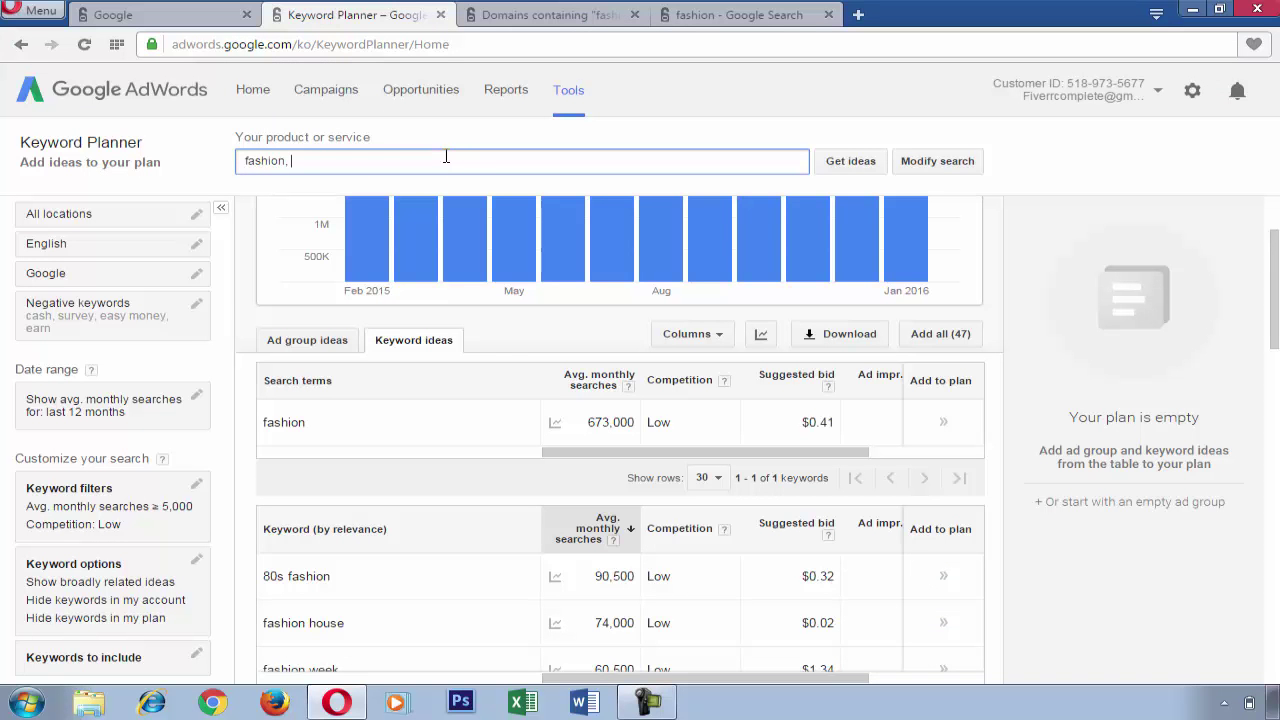
type("fo")
key("Return")
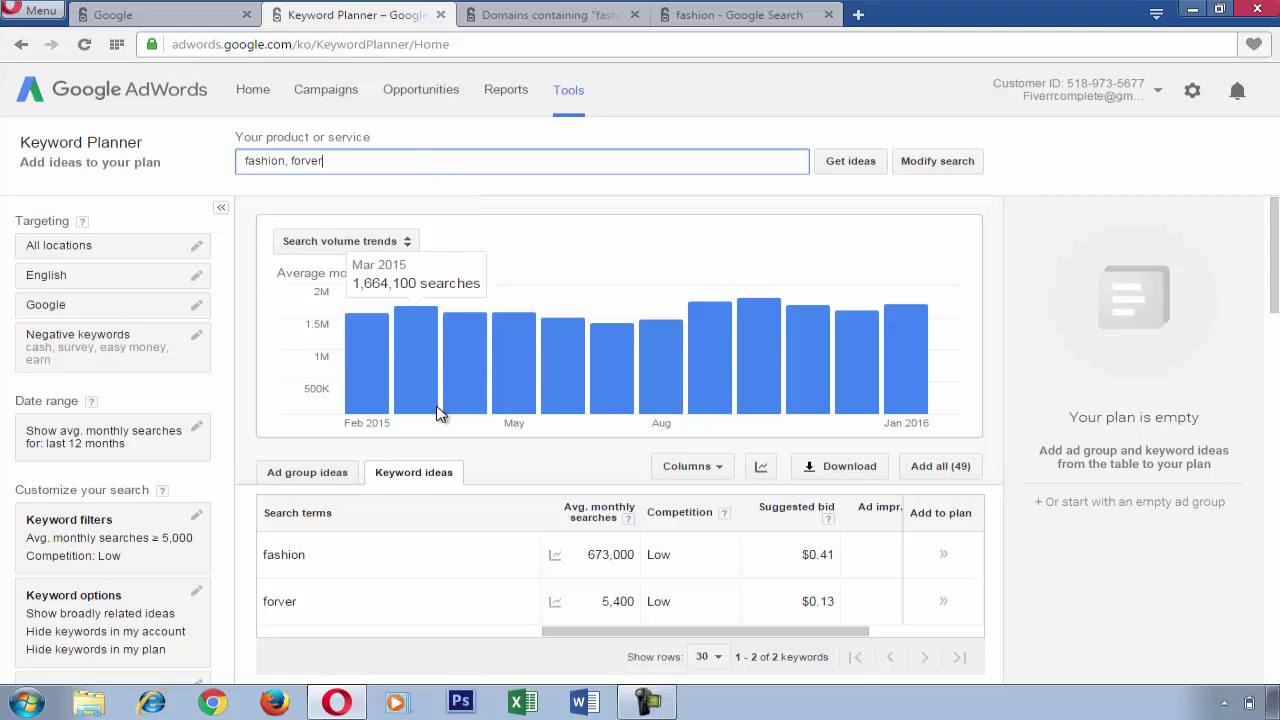
scroll(449, 443, "down", 3)
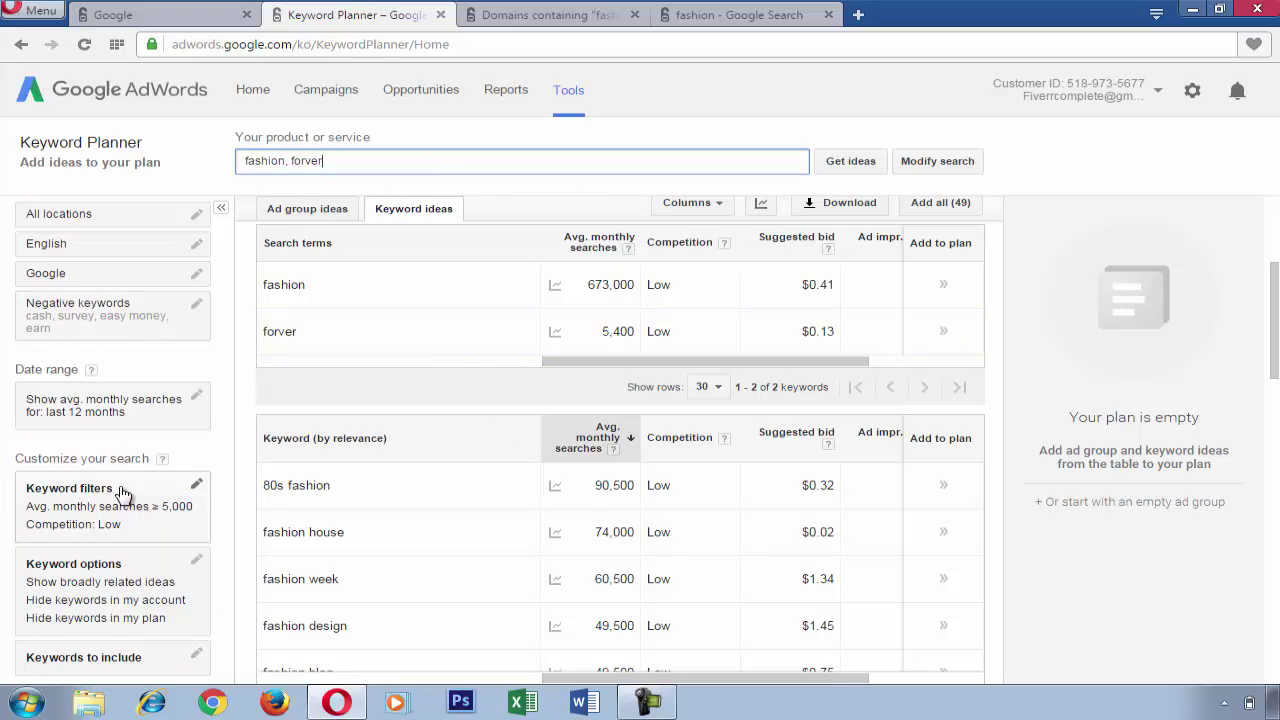
Review the average monthly searches and competition settings in the keyword filters, and close them without saving
left_click(104, 515)
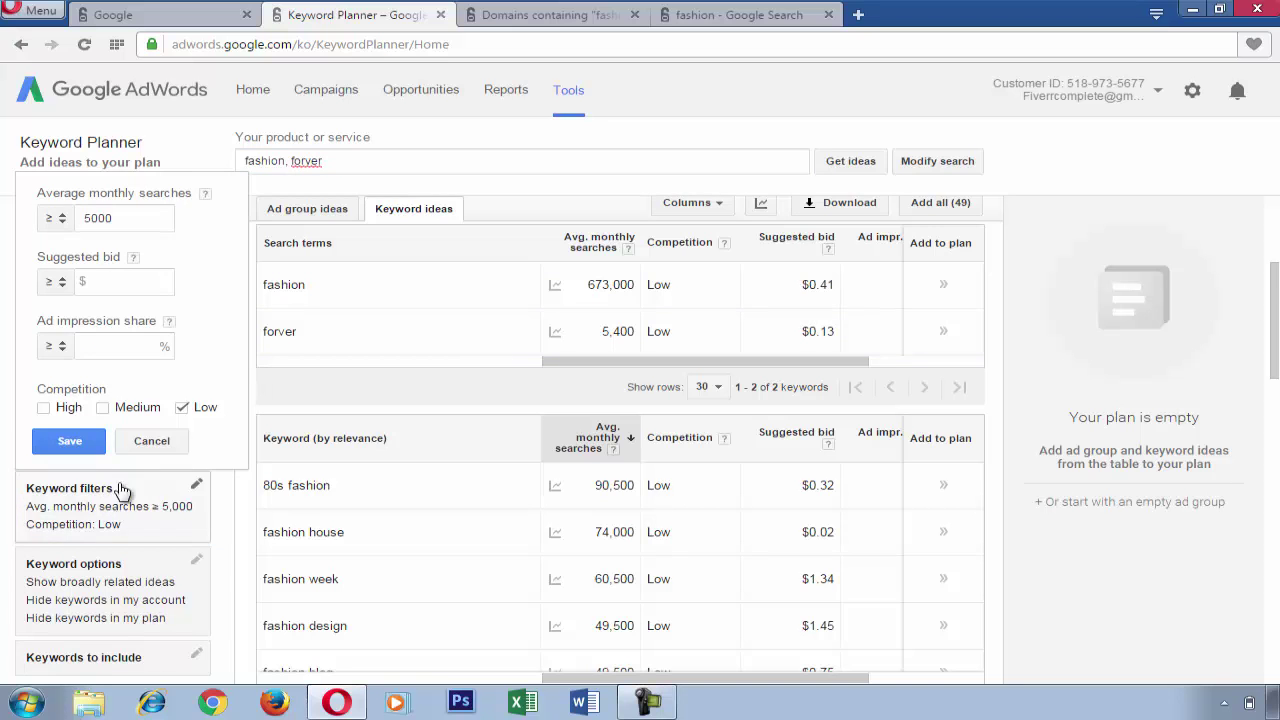
left_click(111, 221)
left_click_drag(111, 221, 89, 219)
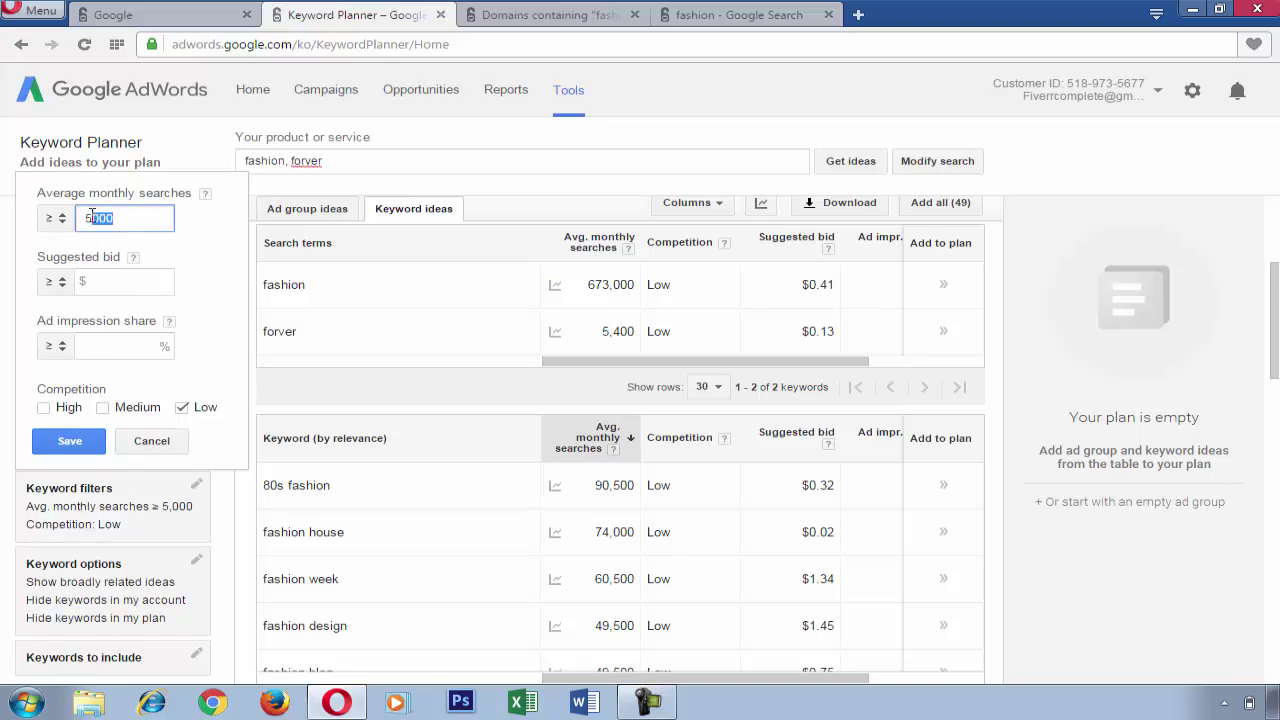
left_click(165, 442)
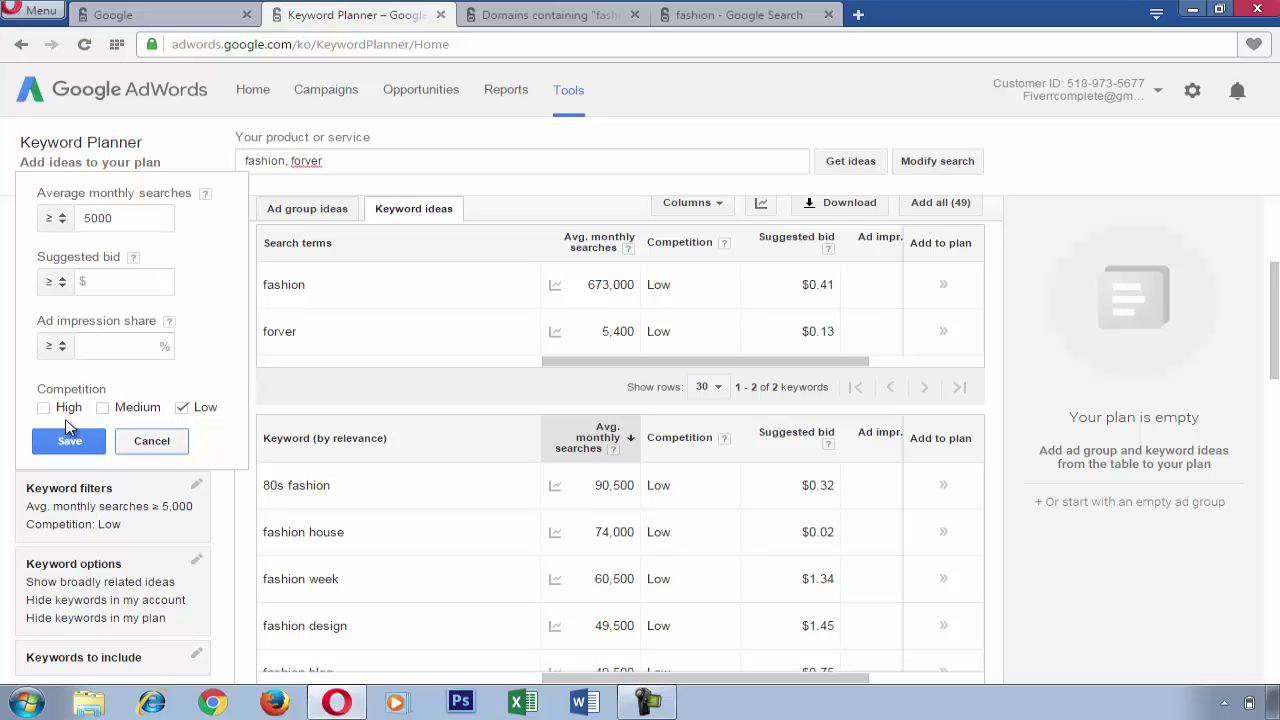
left_click(148, 442)
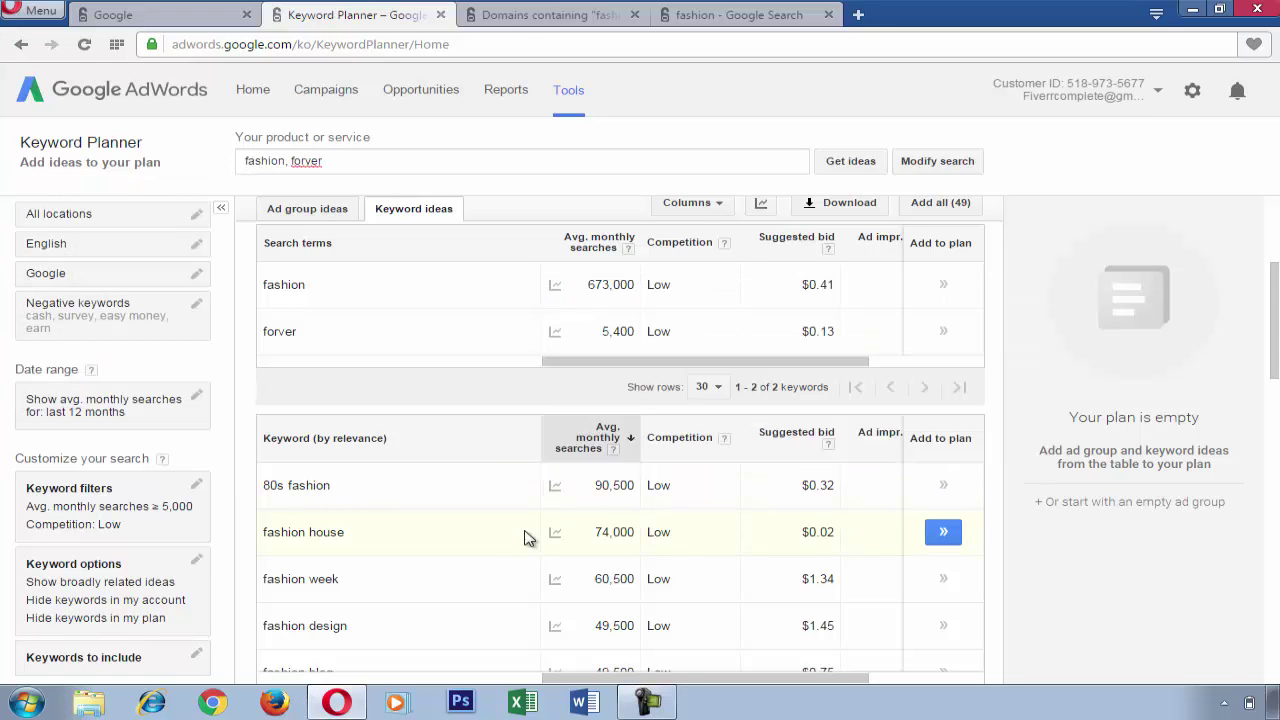
Look over the keyword ideas, and go back to the Lean Domain Search results for "fashion"
scroll(689, 531, "down", 1)
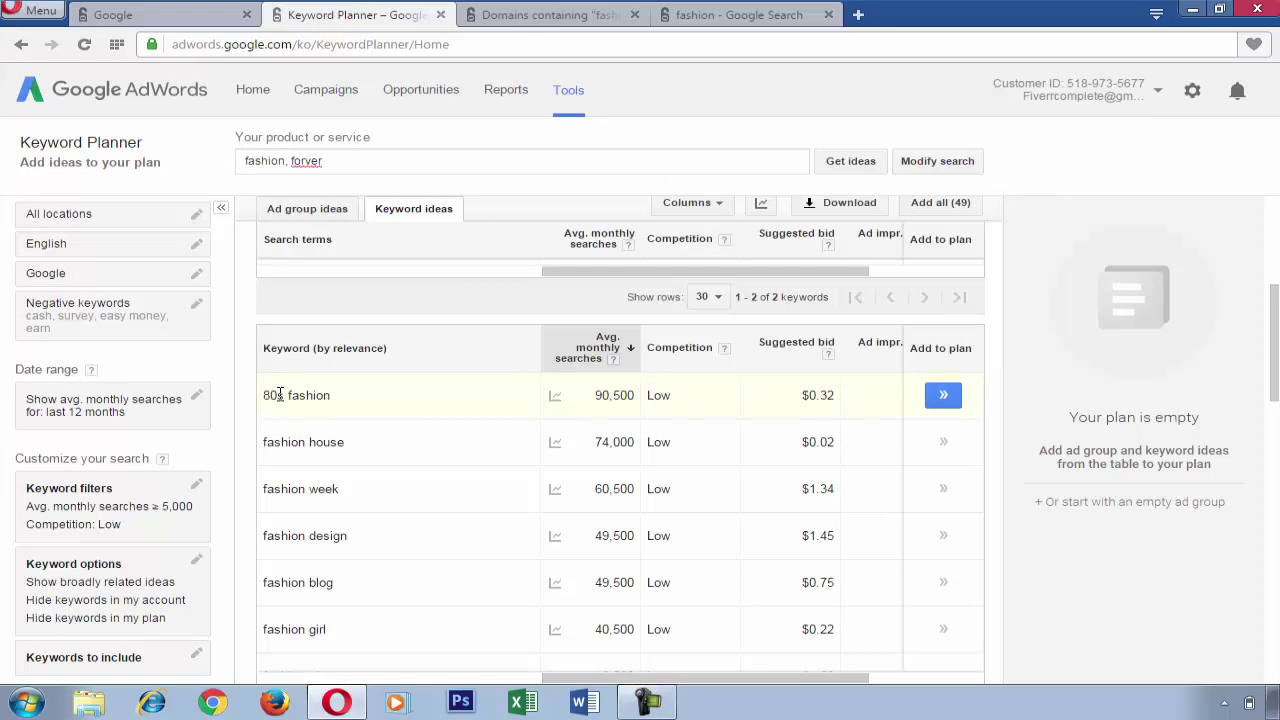
left_click(538, 16)
scroll(483, 357, "up", 1)
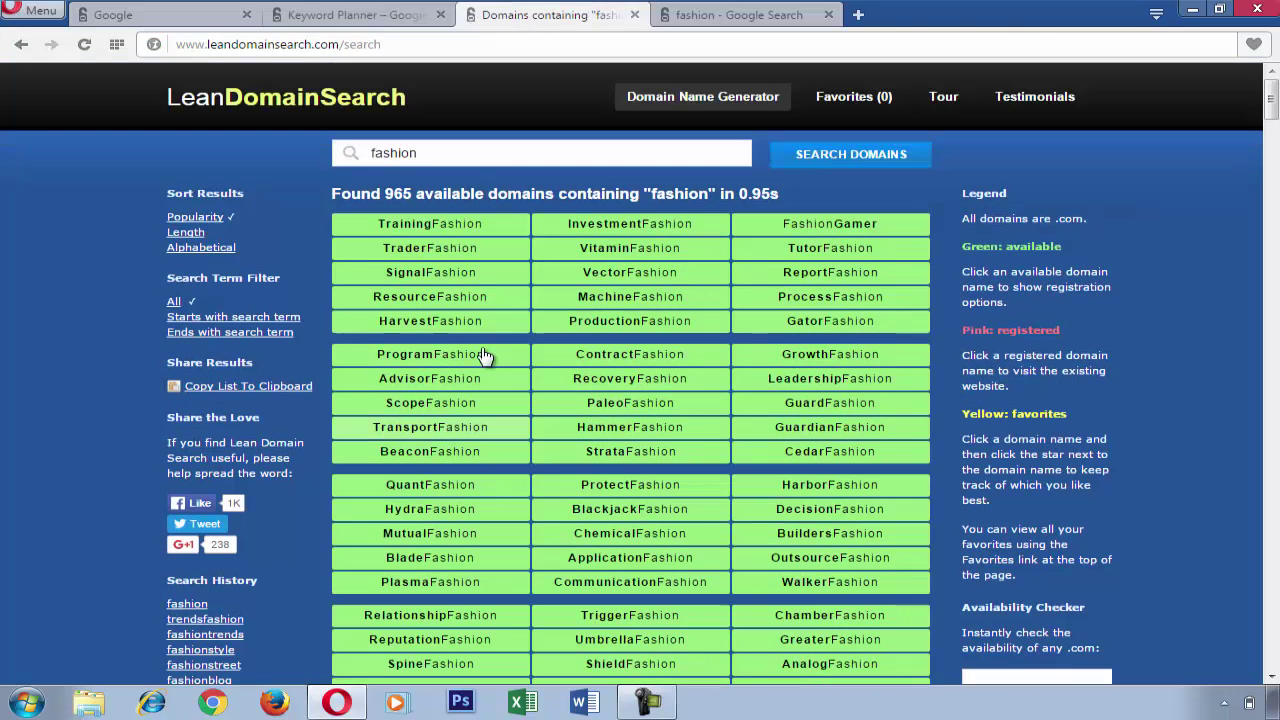